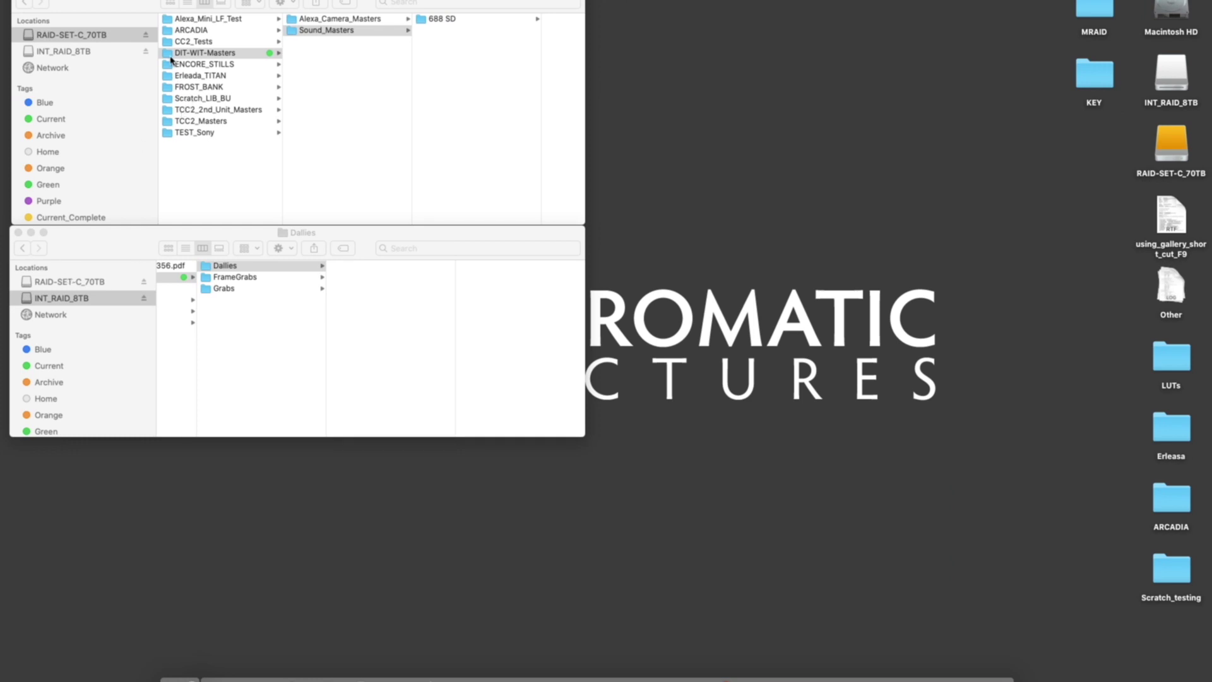
- Look through Sound_Masters and Alexa_Camera_Masters, then open DIT-WIT_Scratch on INT_RAID_8TB
{"action": "left_click", "coordinate": [171, 58]}
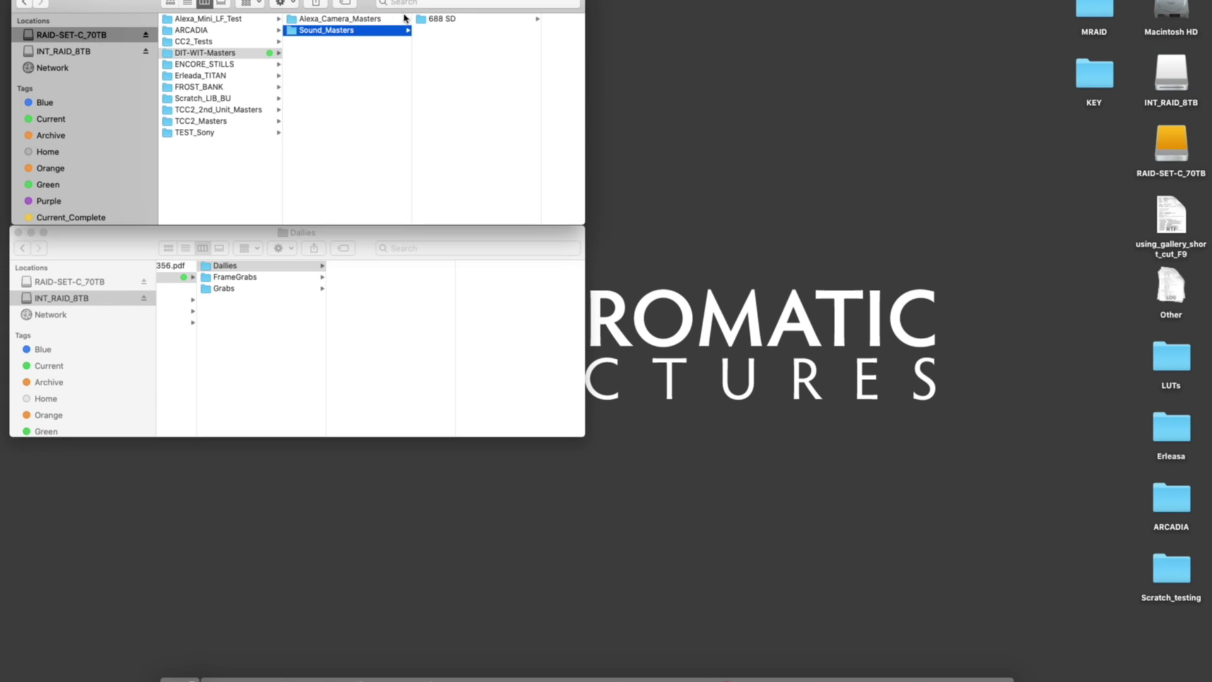
{"action": "left_click", "coordinate": [309, 18]}
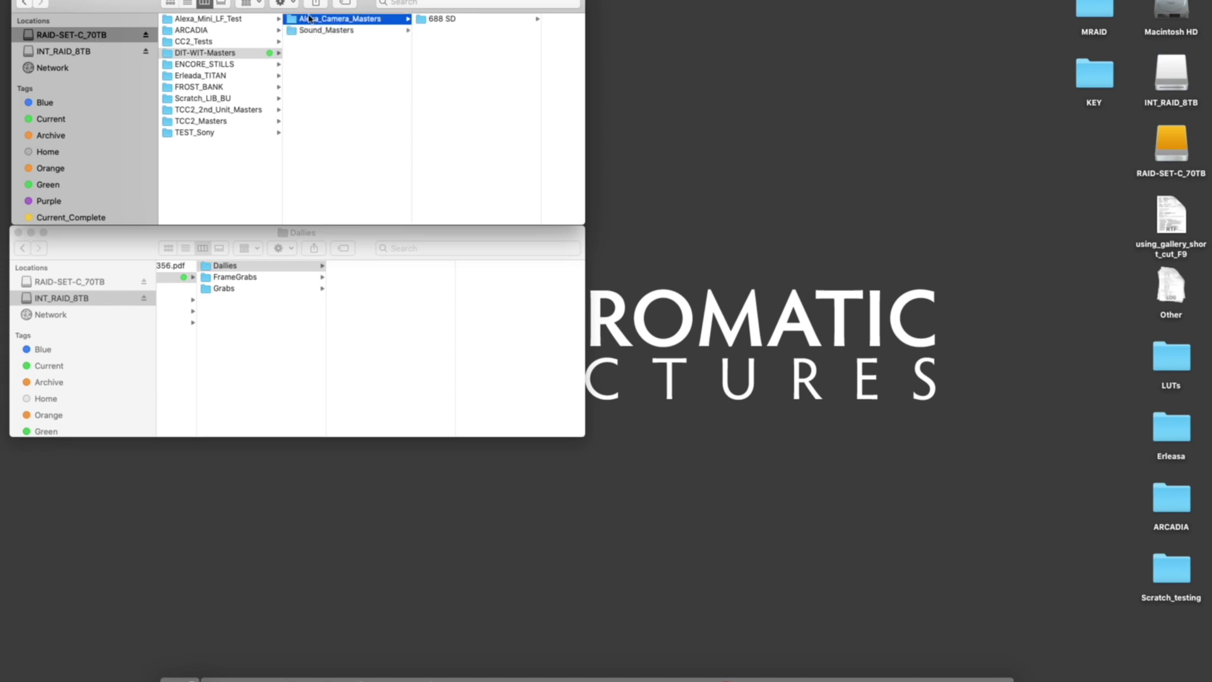
{"action": "left_click", "coordinate": [26, 301]}
{"action": "scroll", "coordinate": [256, 319], "scroll_direction": "left", "scroll_amount": 3}
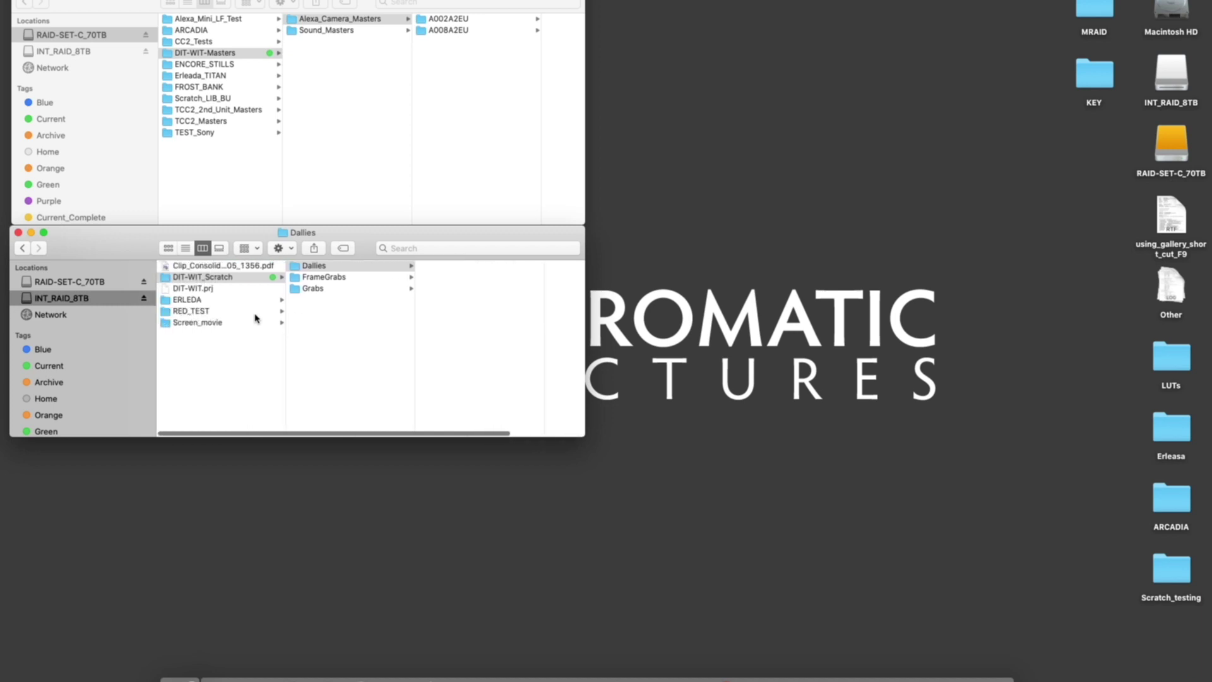
{"action": "left_click", "coordinate": [164, 281]}
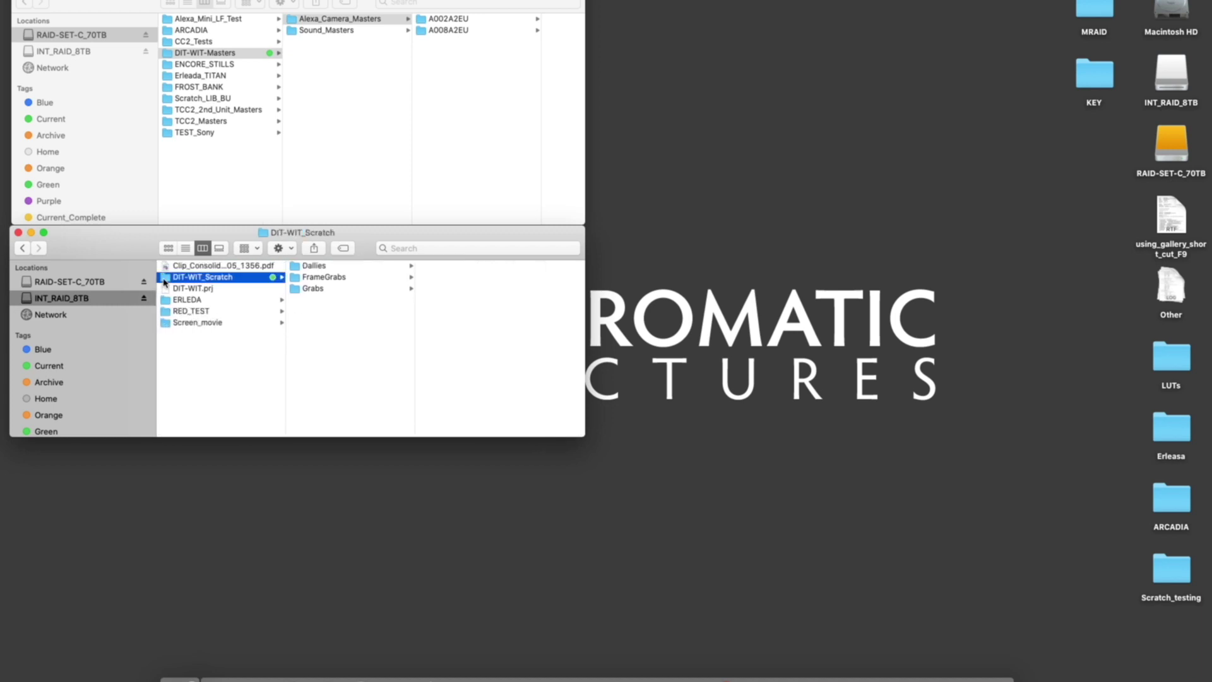
- Check the Dallies, FrameGrabs and Grabs folders, then move to the empty desktop space
{"action": "left_click", "coordinate": [294, 268]}
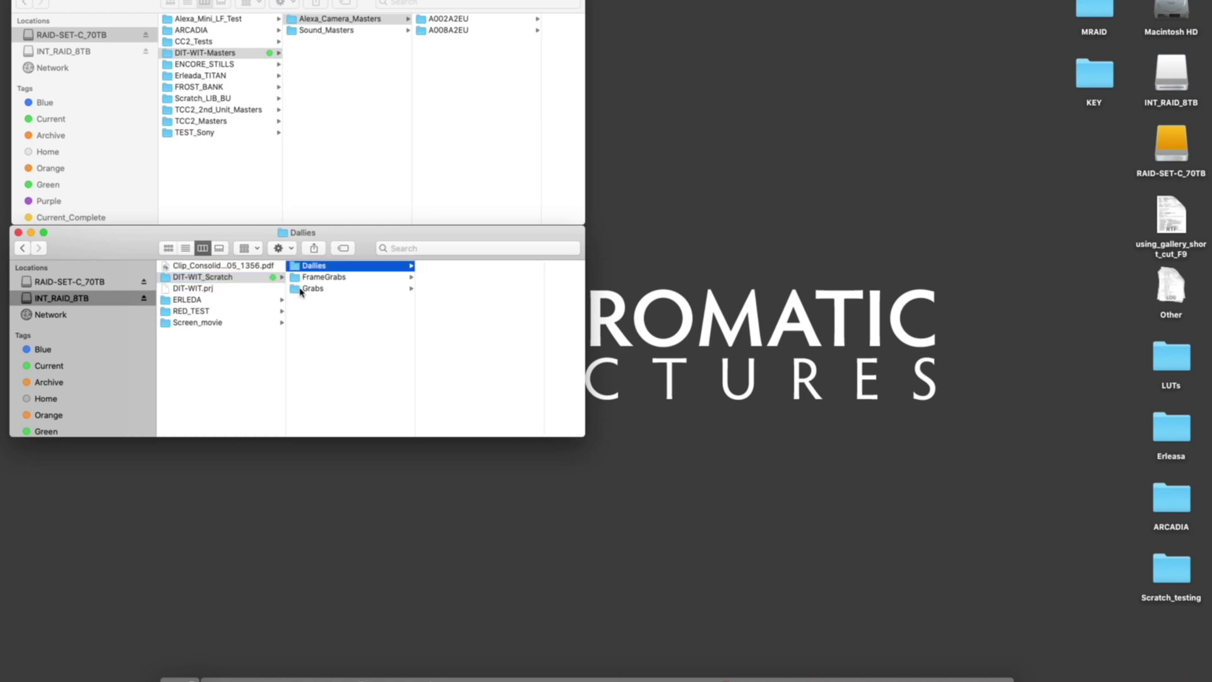
{"action": "key", "text": "Down"}
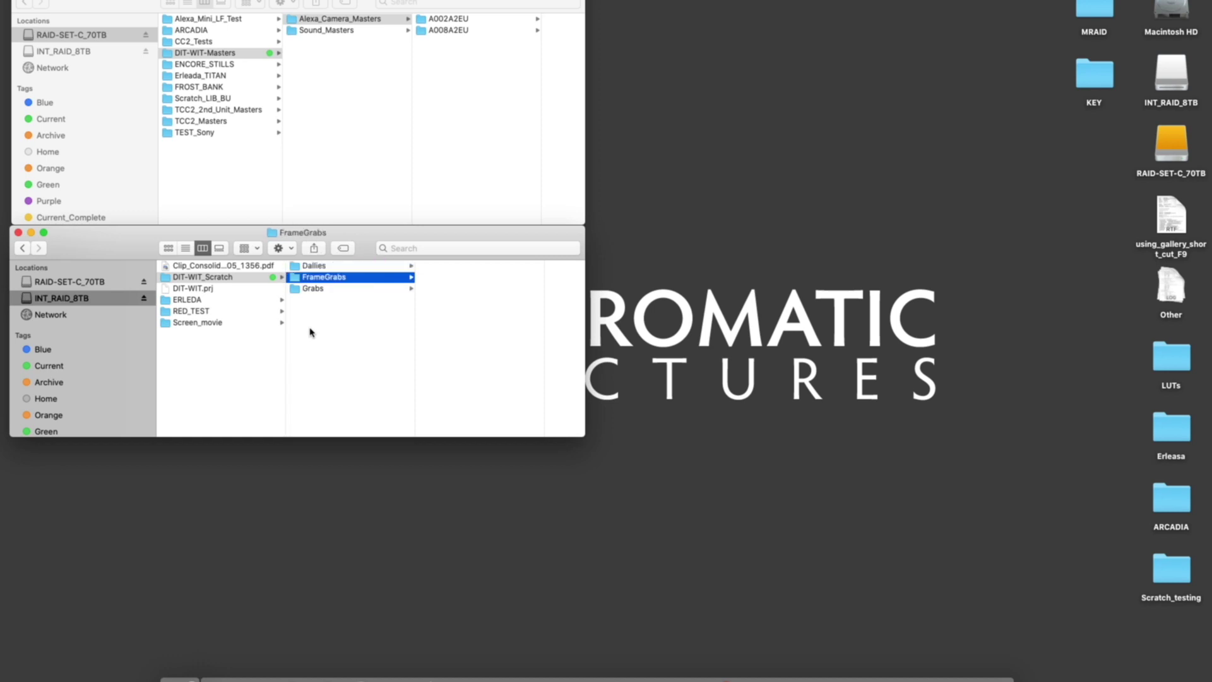
{"action": "key", "text": "Down"}
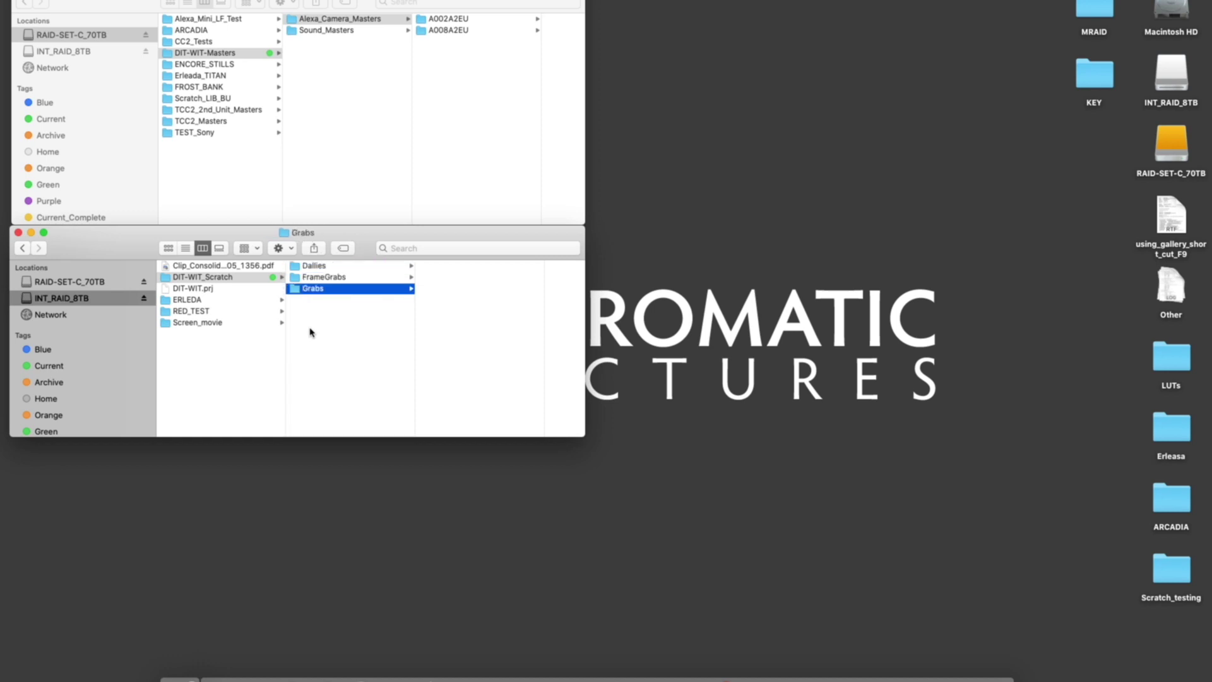
{"action": "key", "text": "ctrl+Left"}
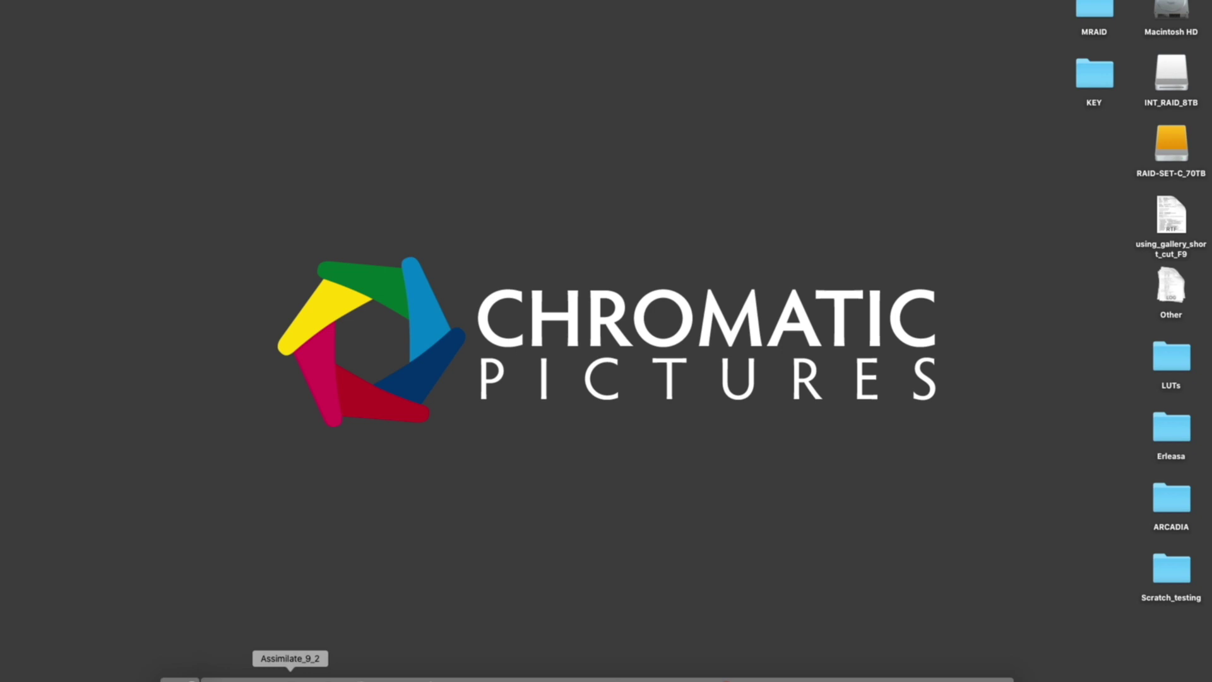
- Launch SCRATCH and create a new project named DIT-WIT
{"action": "left_click", "coordinate": [291, 679]}
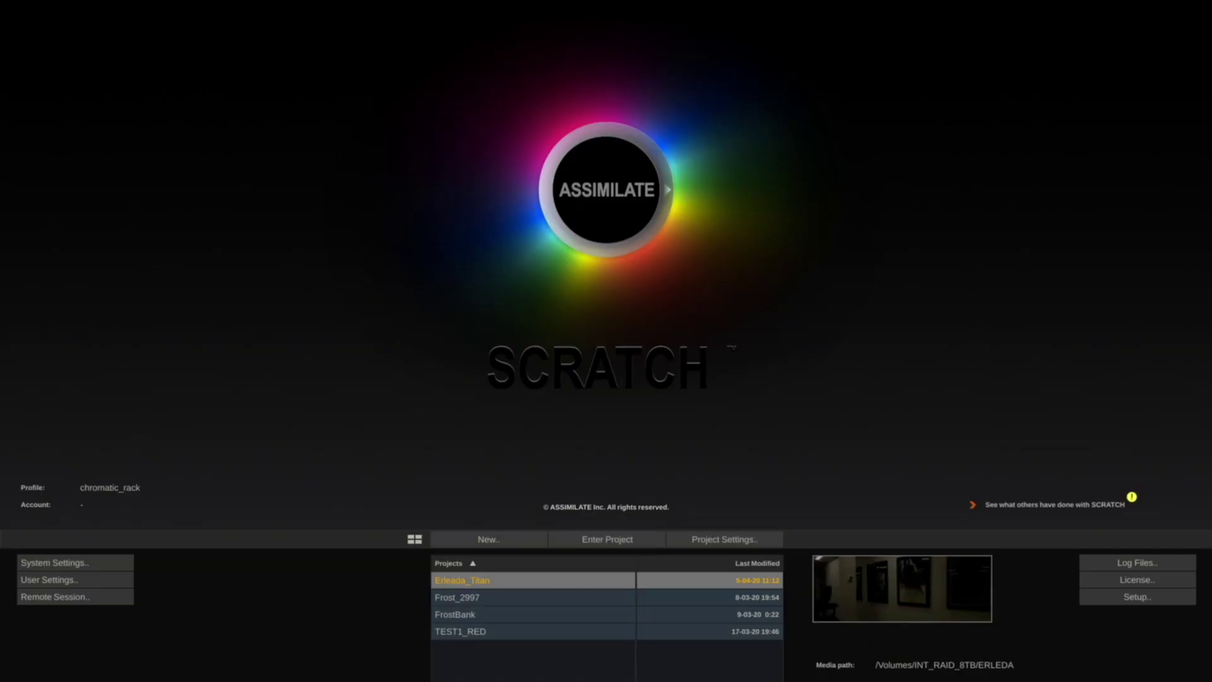
{"action": "left_click", "coordinate": [464, 540]}
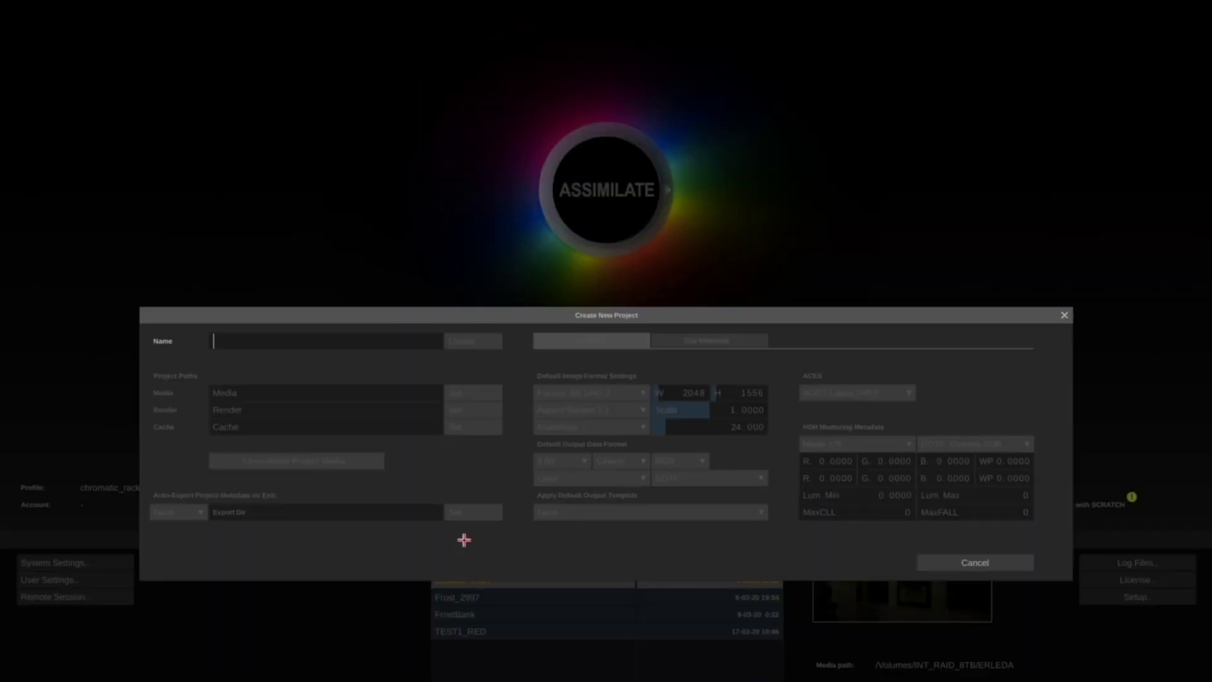
{"action": "type", "text": "DIT-WIT"}
{"action": "left_click", "coordinate": [457, 341]}
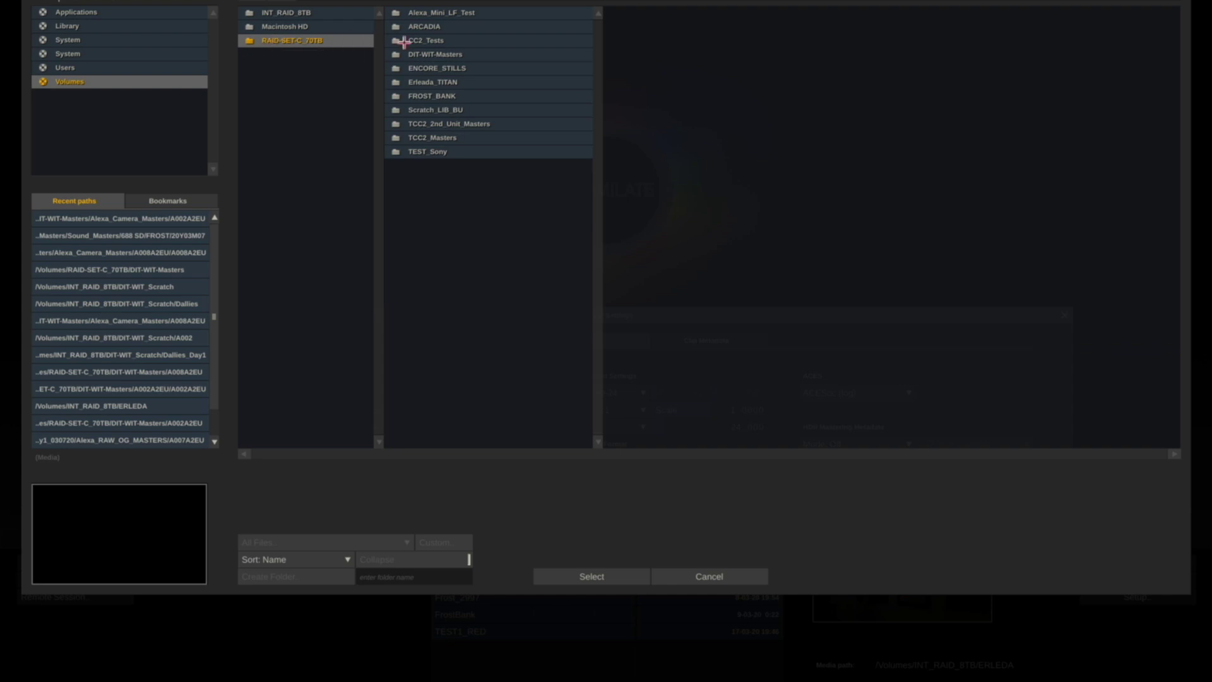
- Set media to DIT-WIT-Masters, renders to DIT-WIT_Scratch/Dallies, and cache to DIT-WIT_Scratch
{"action": "left_click", "coordinate": [491, 53]}
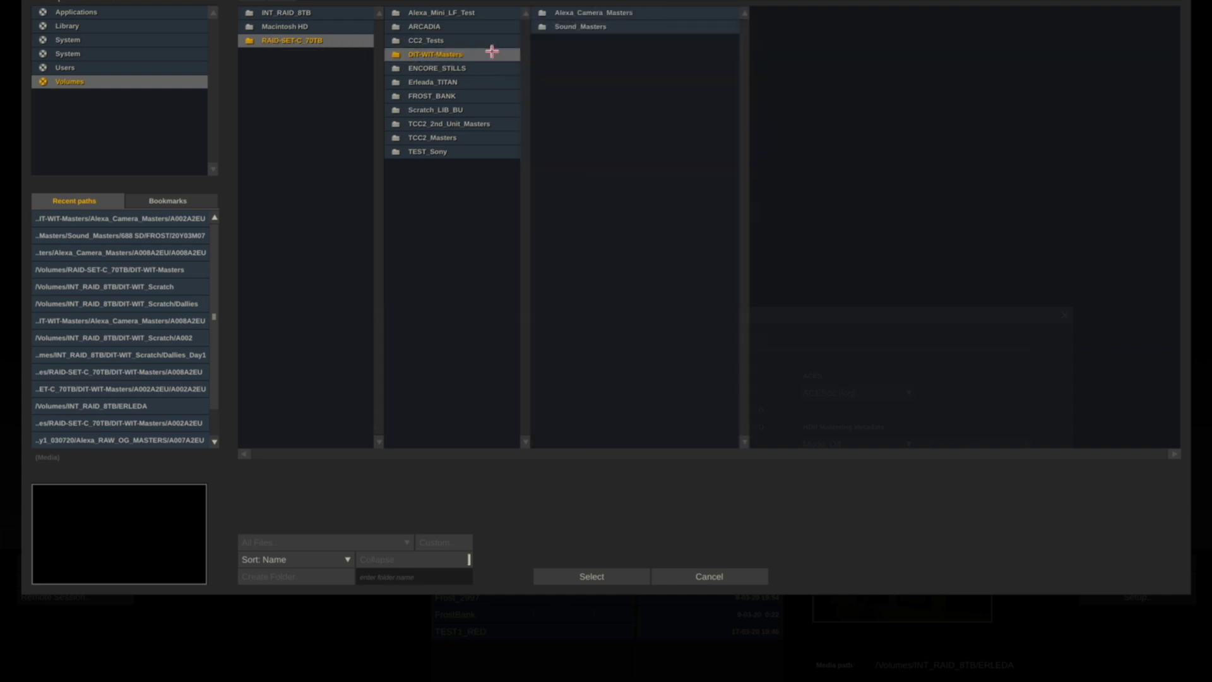
{"action": "left_click", "coordinate": [581, 576]}
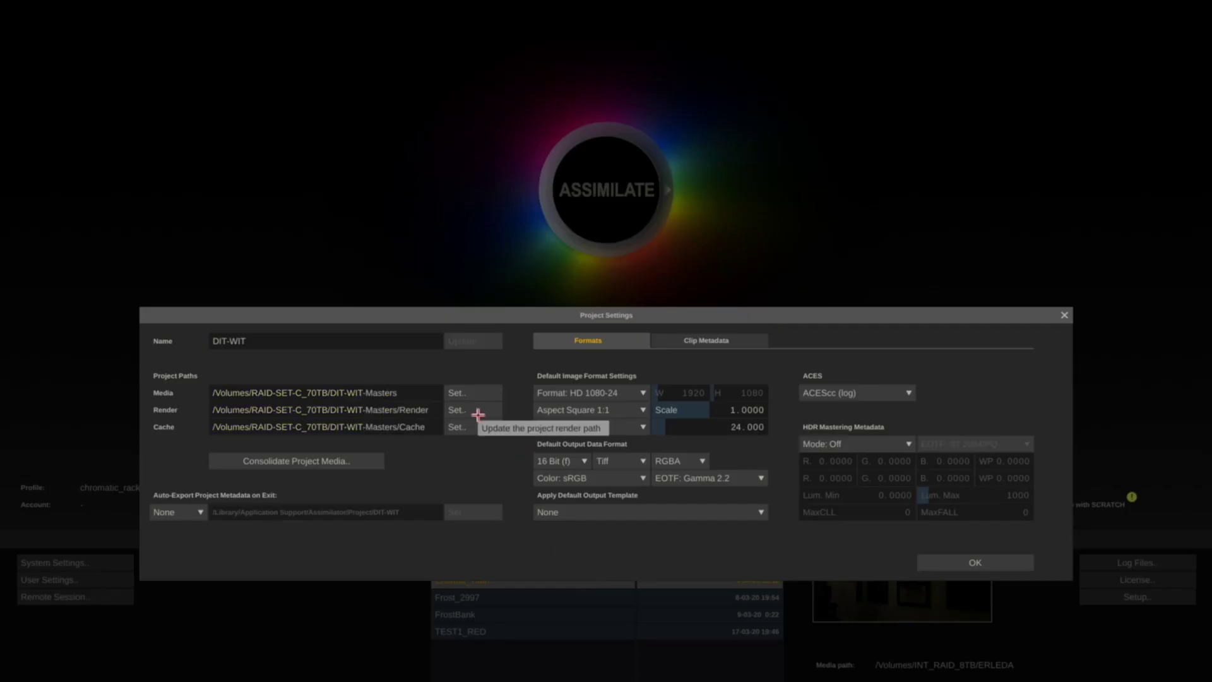
{"action": "left_click", "coordinate": [456, 410]}
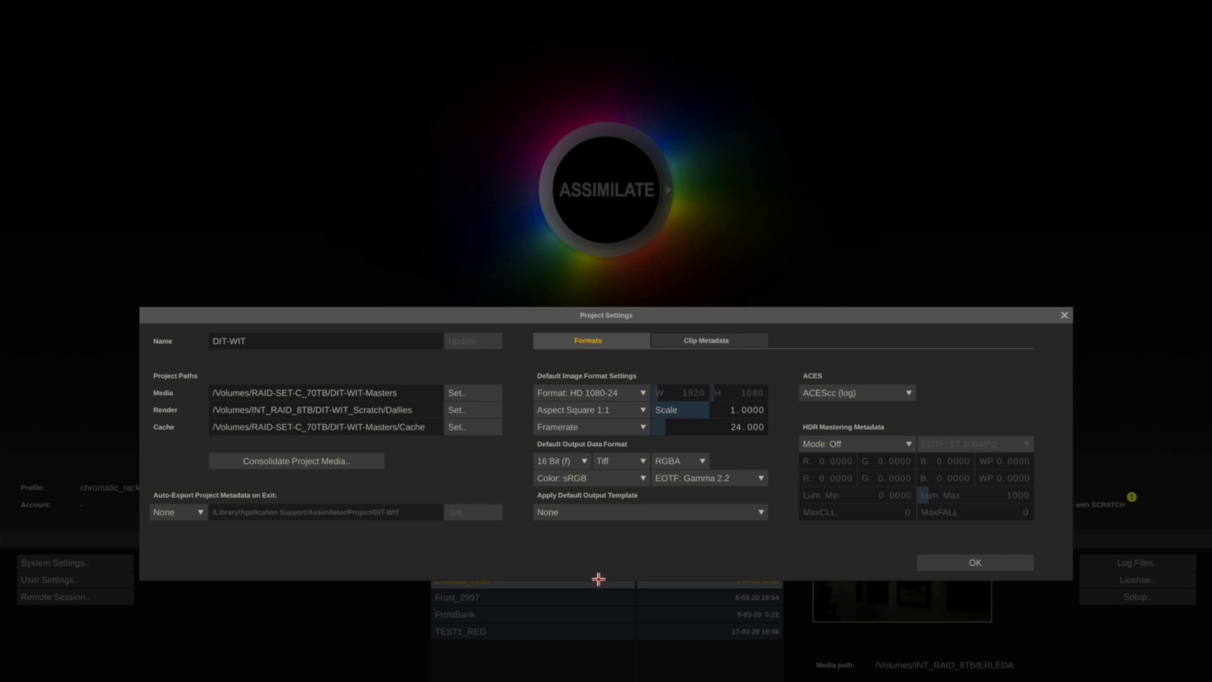
{"action": "left_click", "coordinate": [474, 432]}
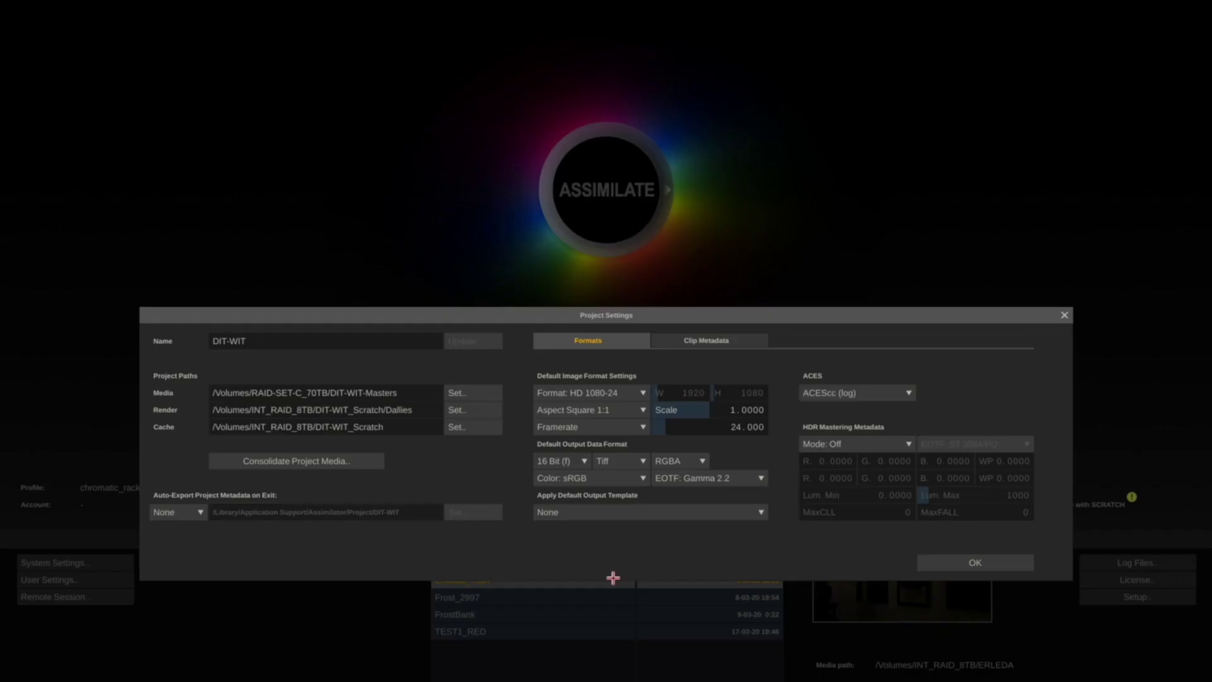
{"action": "left_click", "coordinate": [618, 392]}
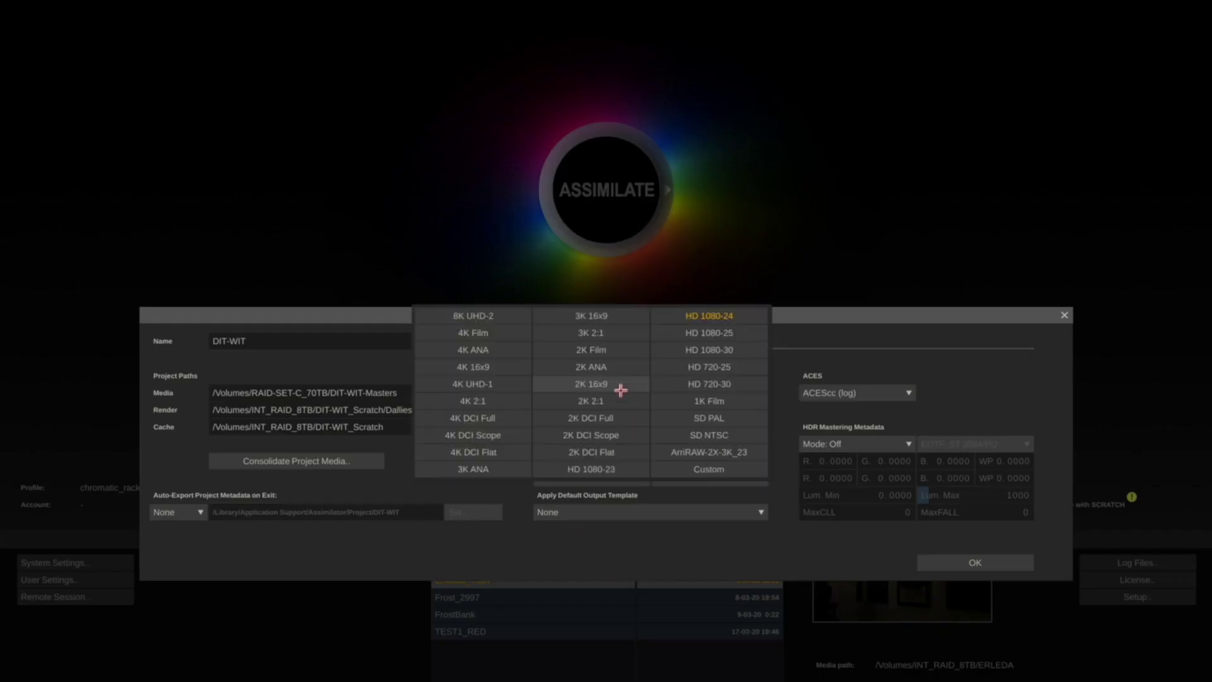
- Choose format HD 1080-23, output colour Rec709 with Gamma 2.4, and apply the settings
{"action": "left_click", "coordinate": [627, 473]}
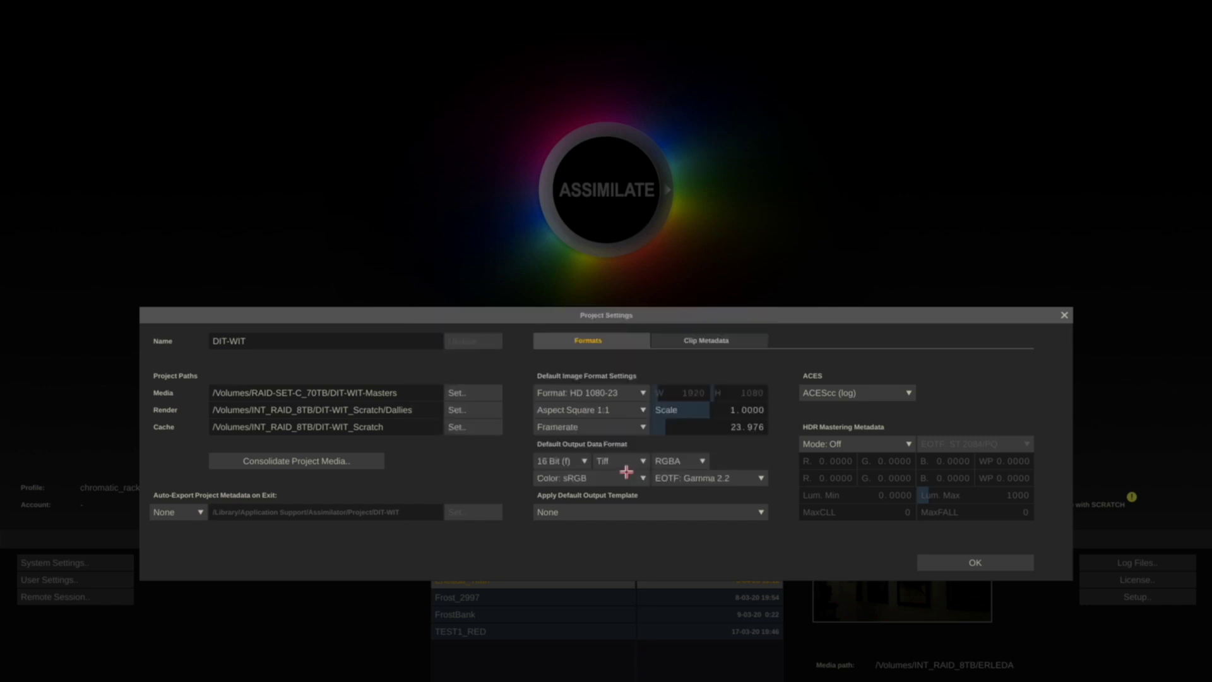
{"action": "left_click", "coordinate": [612, 478]}
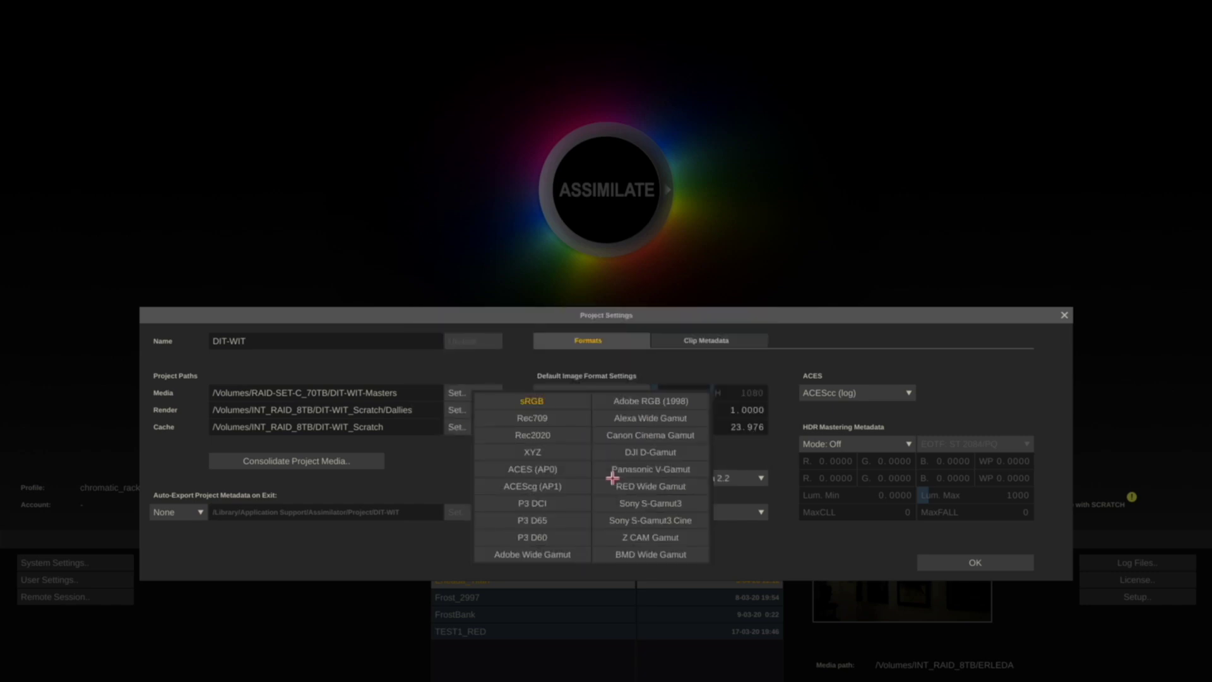
{"action": "left_click", "coordinate": [555, 425]}
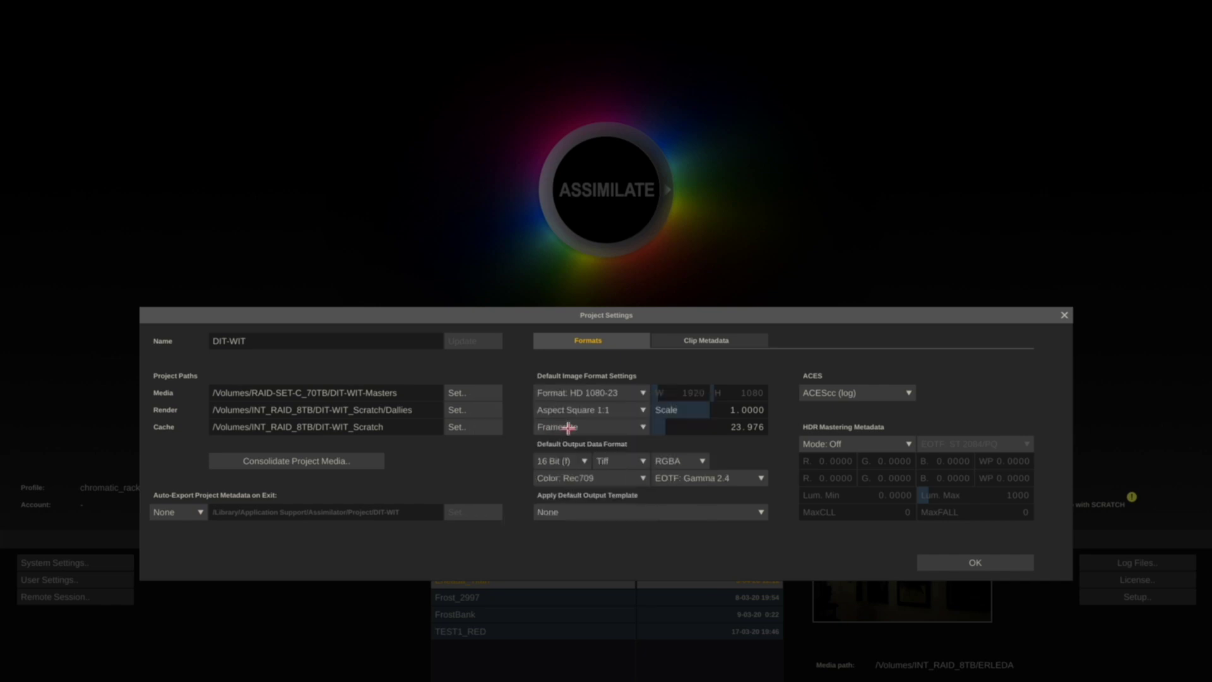
{"action": "left_click", "coordinate": [747, 483]}
{"action": "left_click", "coordinate": [674, 419]}
{"action": "left_click", "coordinate": [977, 563]}
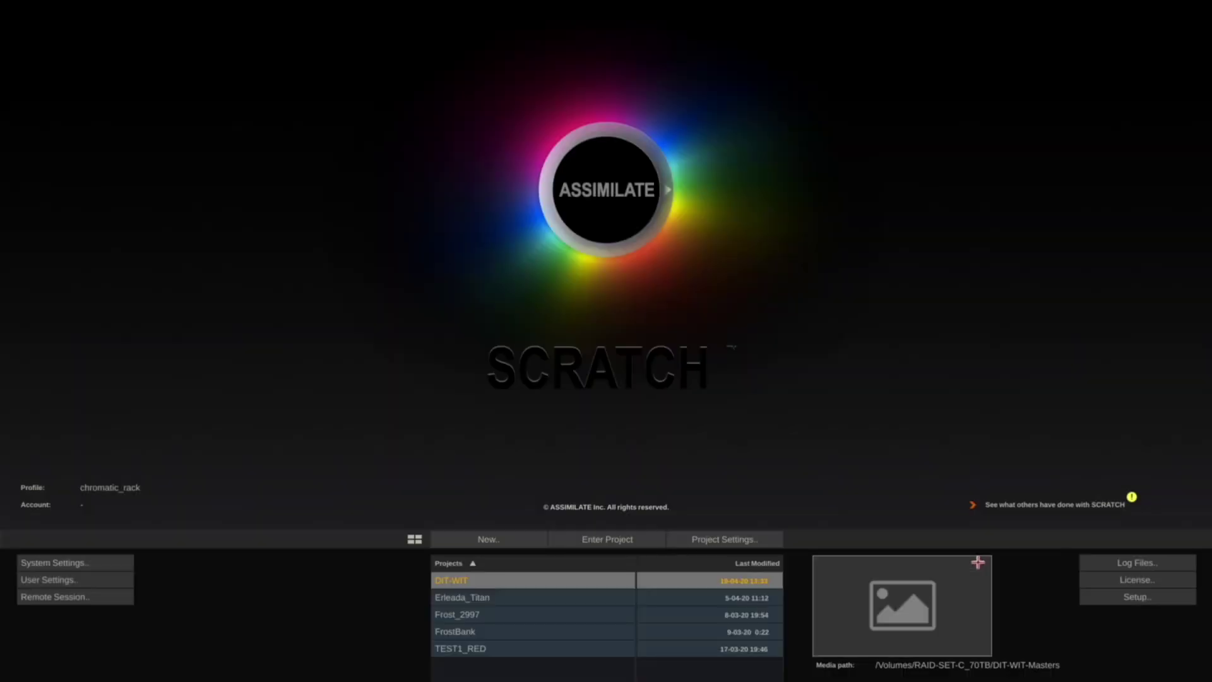
- In System Settings, open SDI video output and keep DeckLink HD Extreme 3D as the device
{"action": "left_click", "coordinate": [53, 563]}
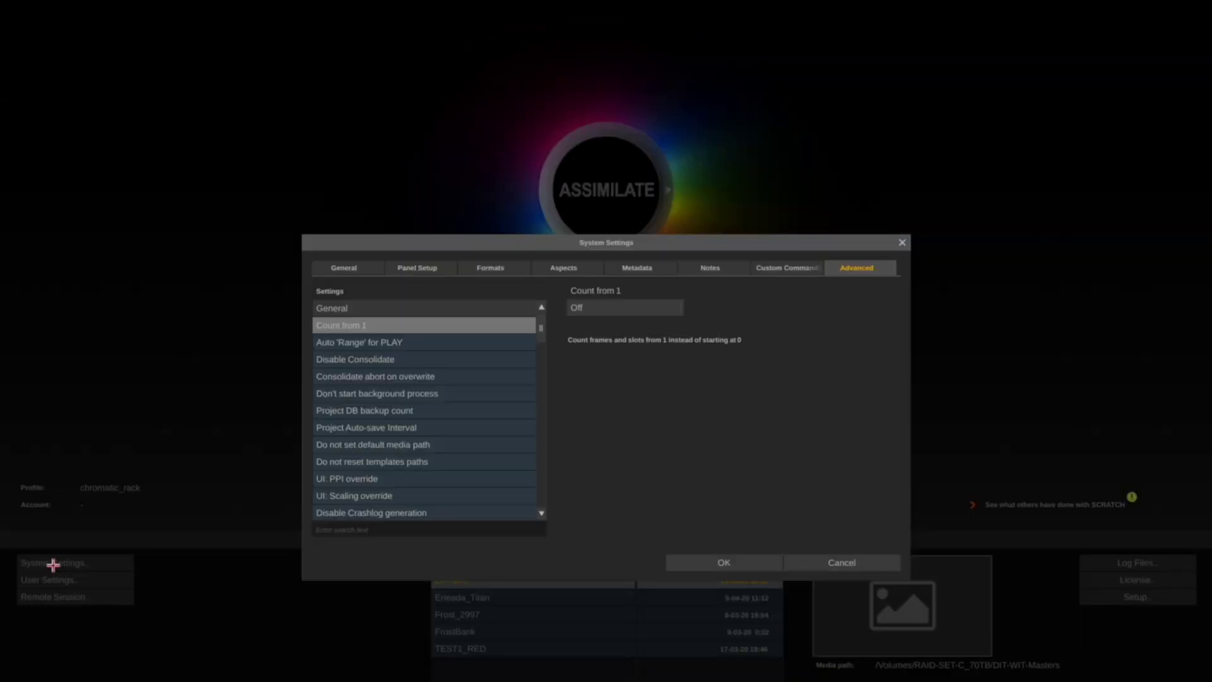
{"action": "left_click", "coordinate": [344, 271]}
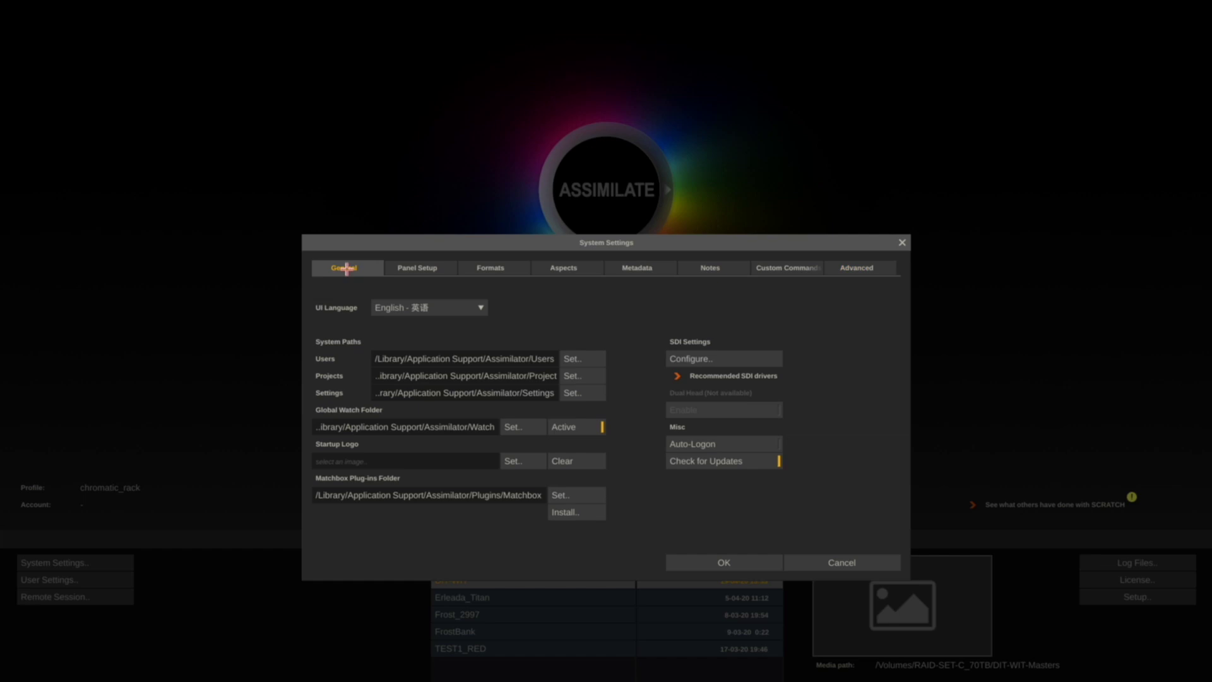
{"action": "left_click", "coordinate": [741, 361]}
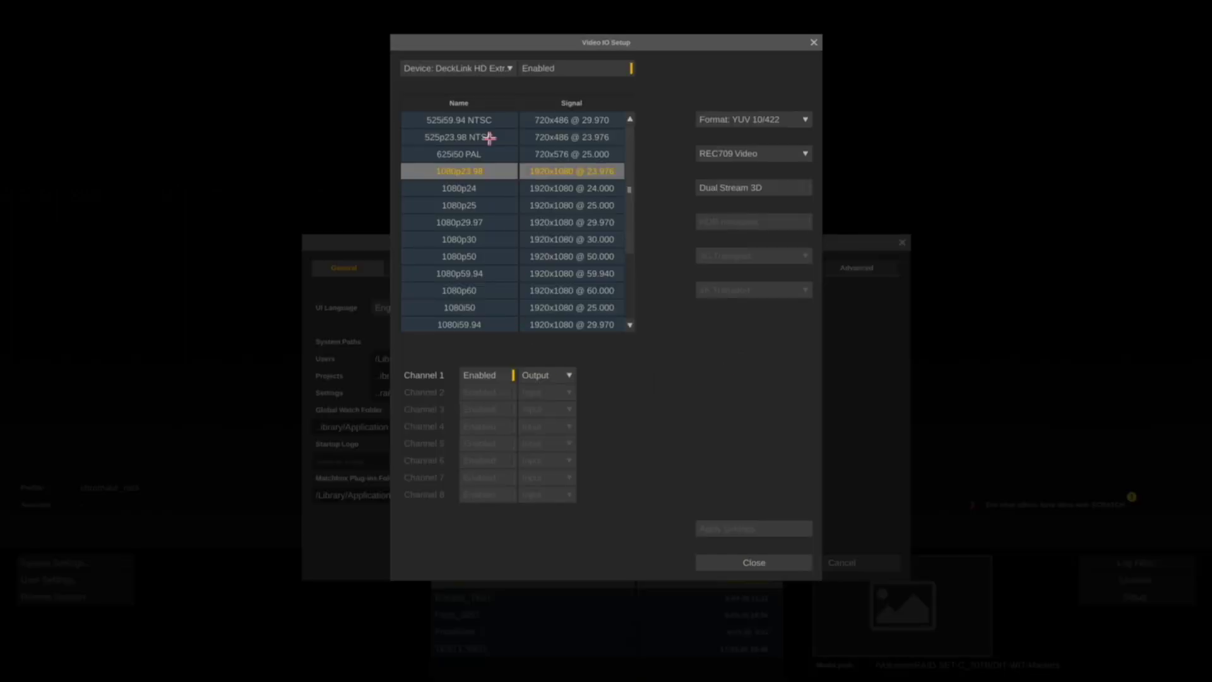
{"action": "left_click", "coordinate": [473, 68]}
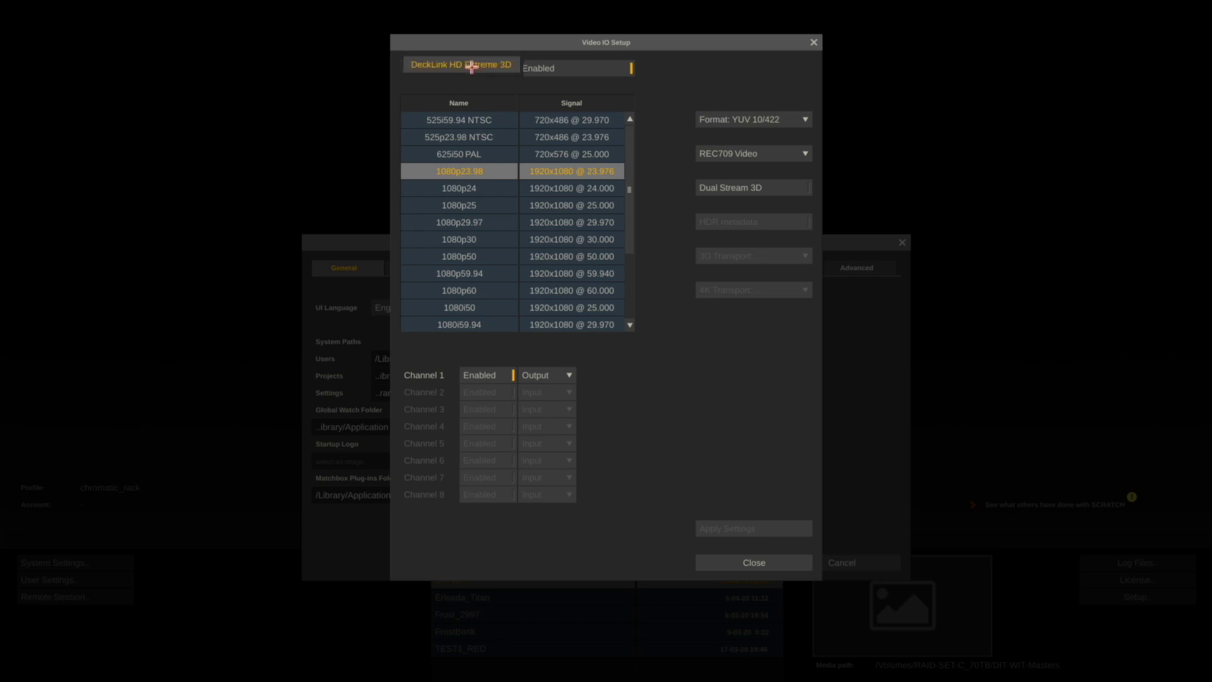
{"action": "left_click", "coordinate": [472, 68]}
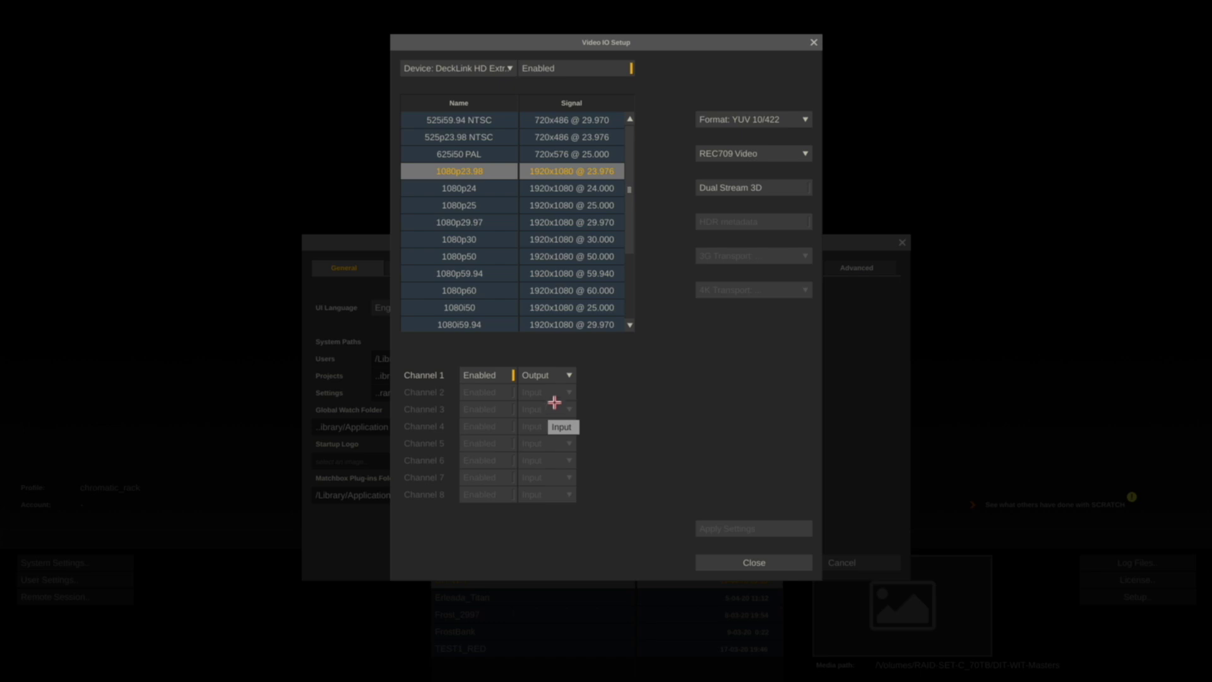
- Keep the SDI signal at YUV 10/422 with REC709 Video colour space and close the setup
{"action": "left_click", "coordinate": [705, 124]}
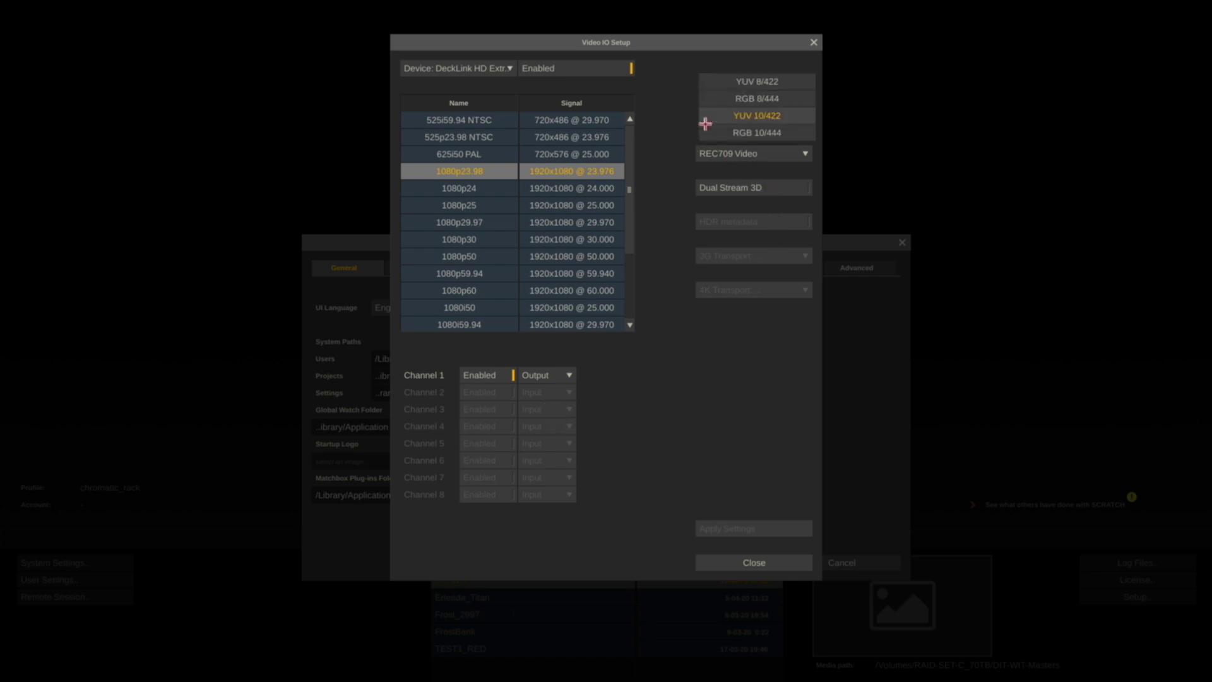
{"action": "left_click", "coordinate": [705, 124]}
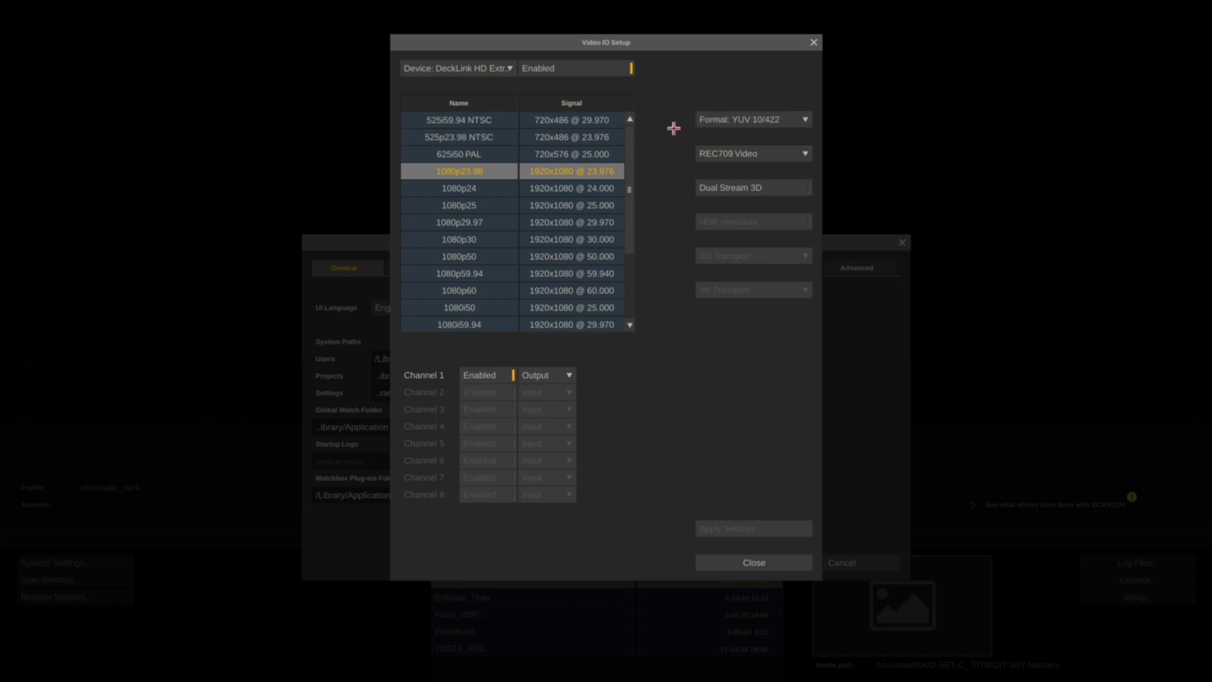
{"action": "left_click", "coordinate": [734, 153]}
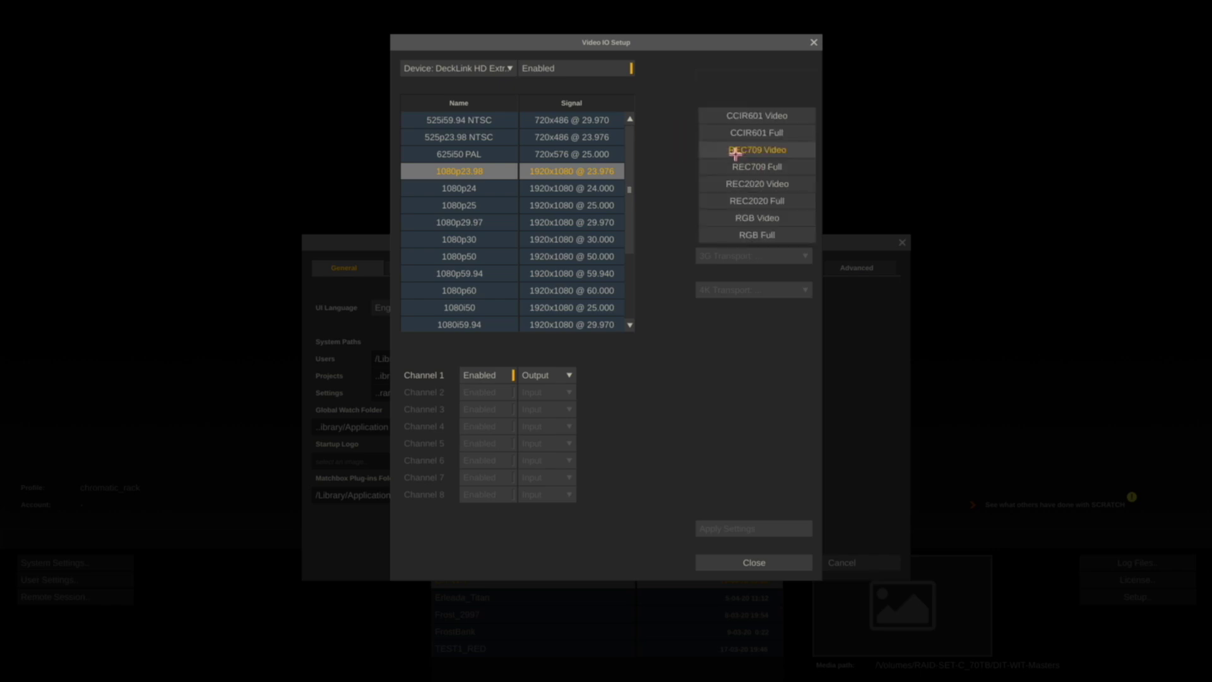
{"action": "left_click", "coordinate": [657, 147]}
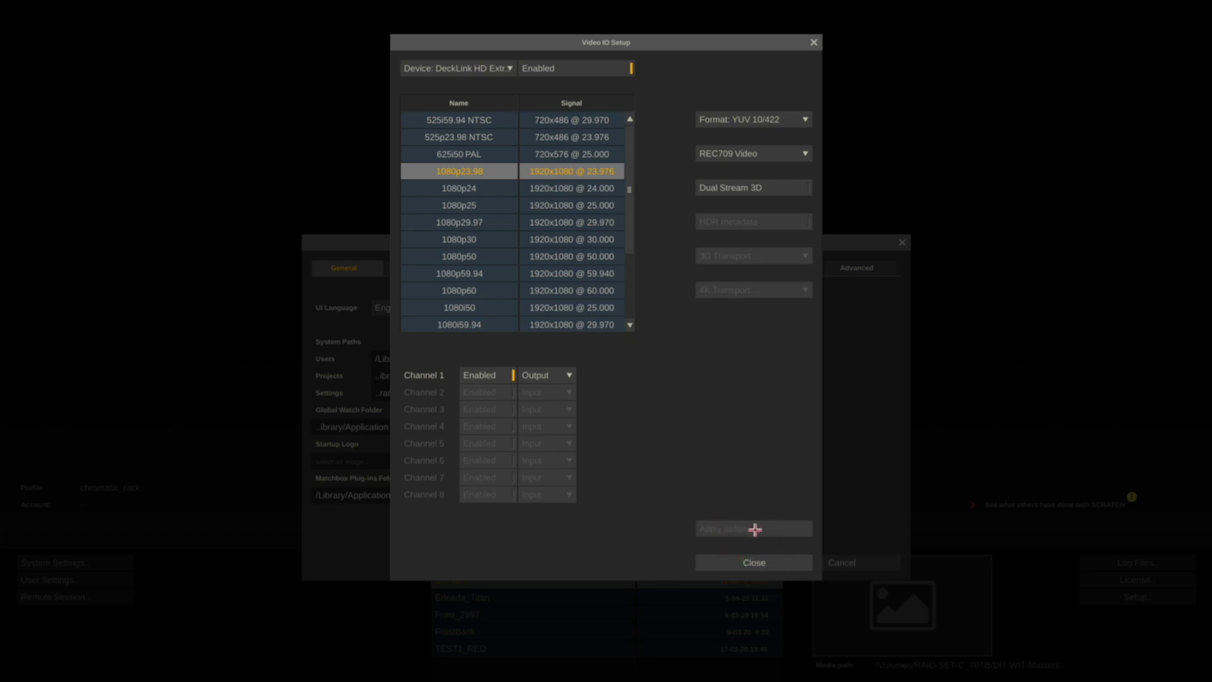
{"action": "left_click", "coordinate": [755, 565]}
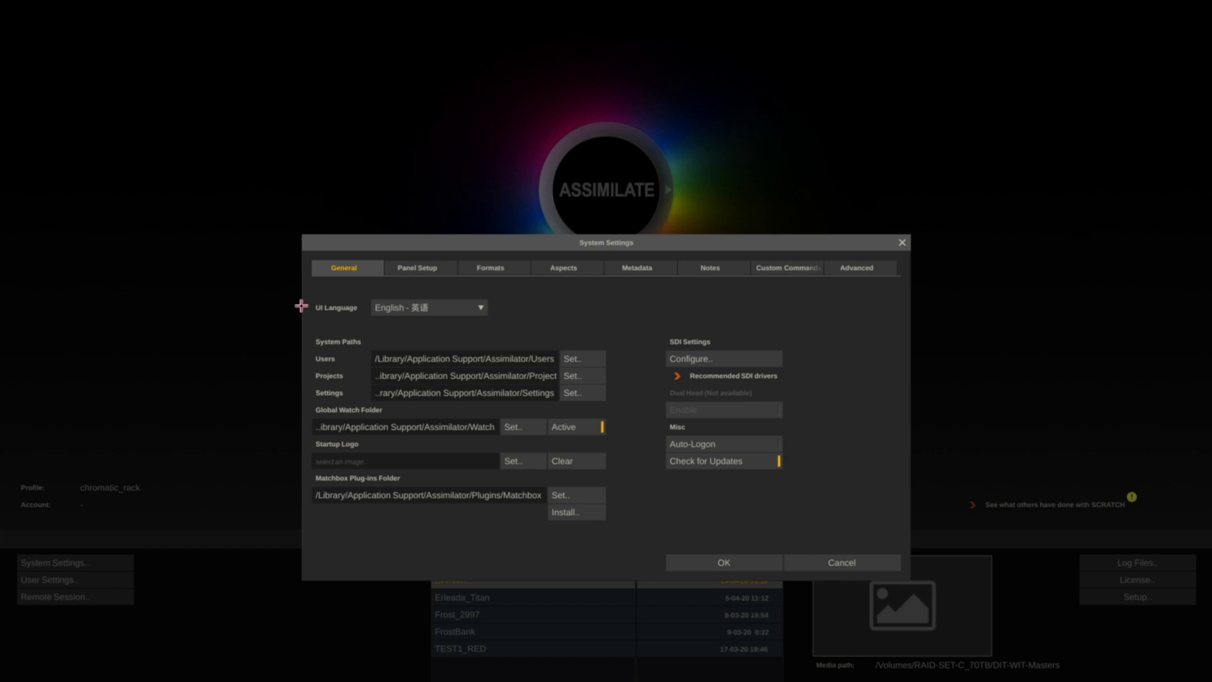
- Search advanced settings for 'Ree', set 'Update clip reelId with name on load' On, and confirm
{"action": "left_click", "coordinate": [871, 270]}
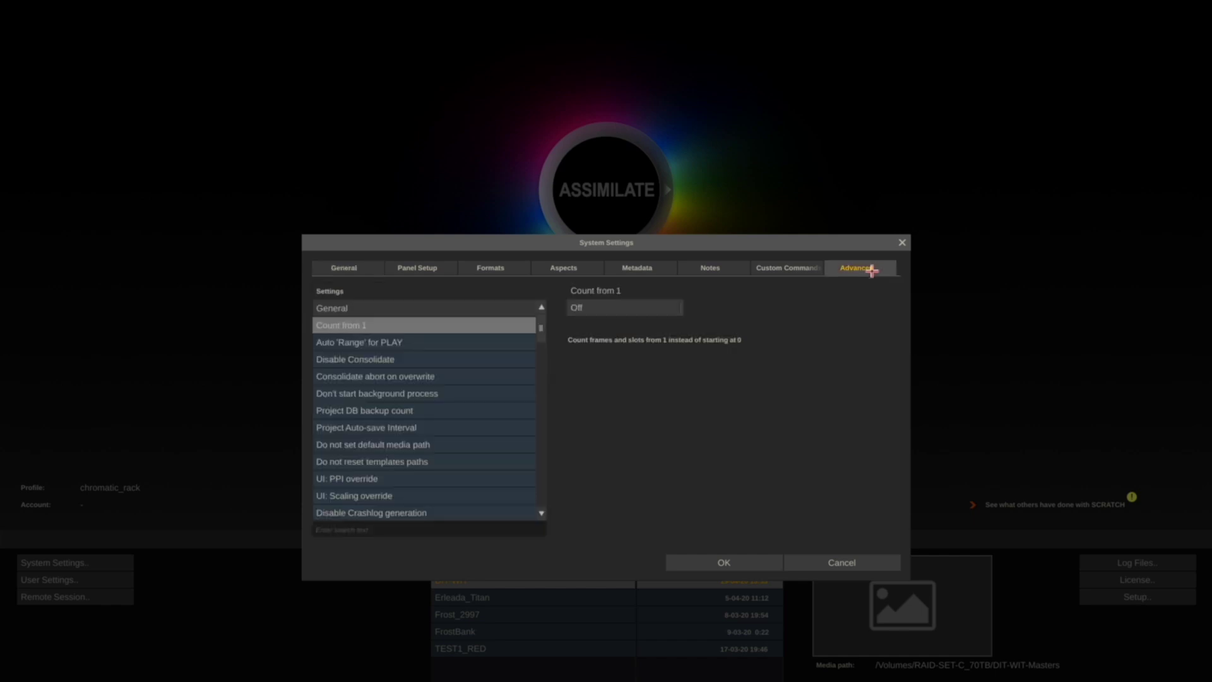
{"action": "left_click", "coordinate": [334, 529]}
{"action": "type", "text": "Reel"}
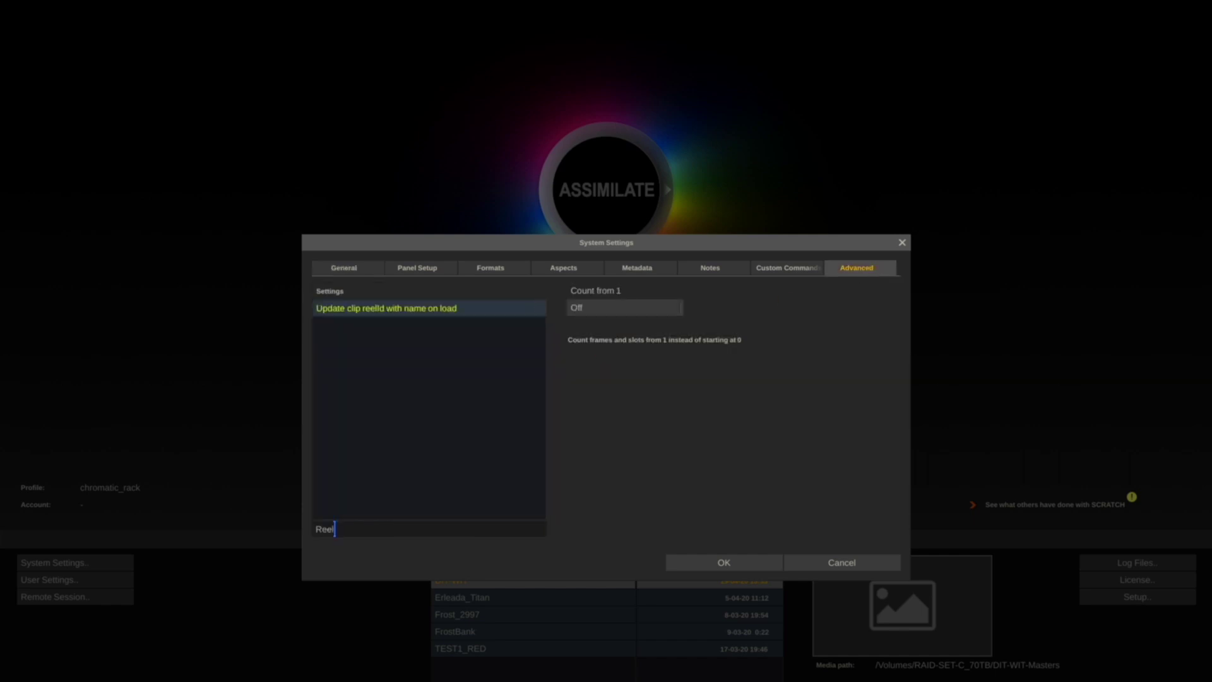
{"action": "left_click", "coordinate": [346, 308]}
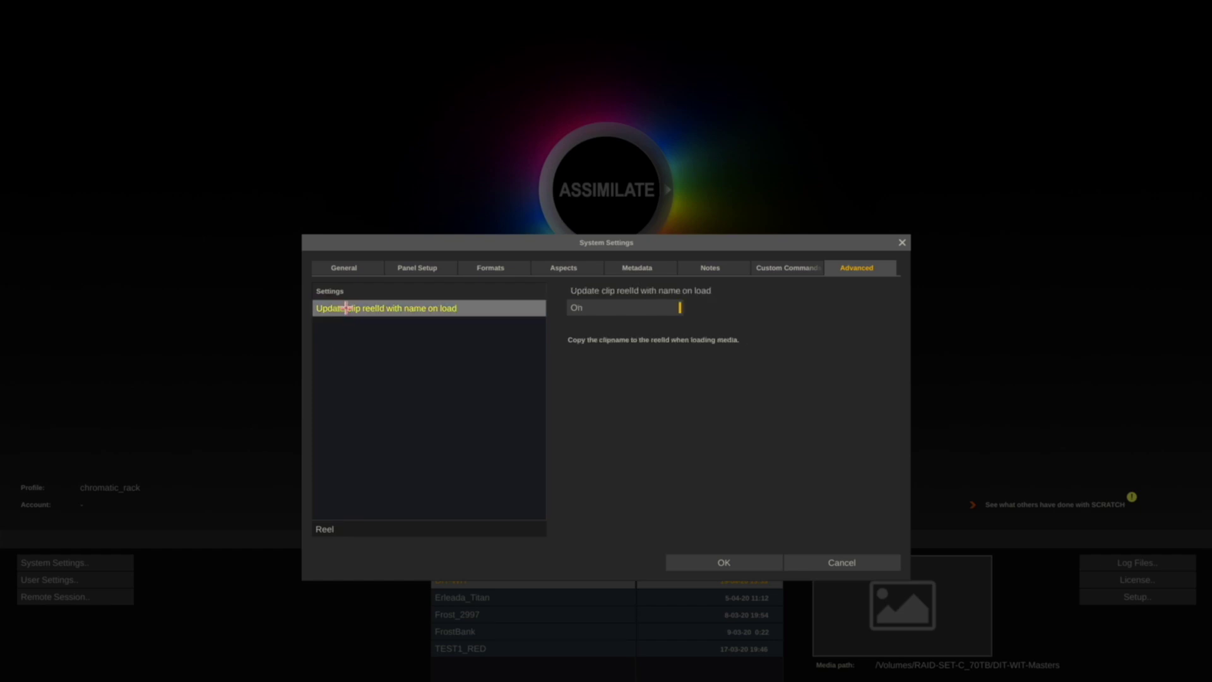
{"action": "left_click", "coordinate": [634, 307]}
{"action": "left_click", "coordinate": [635, 307]}
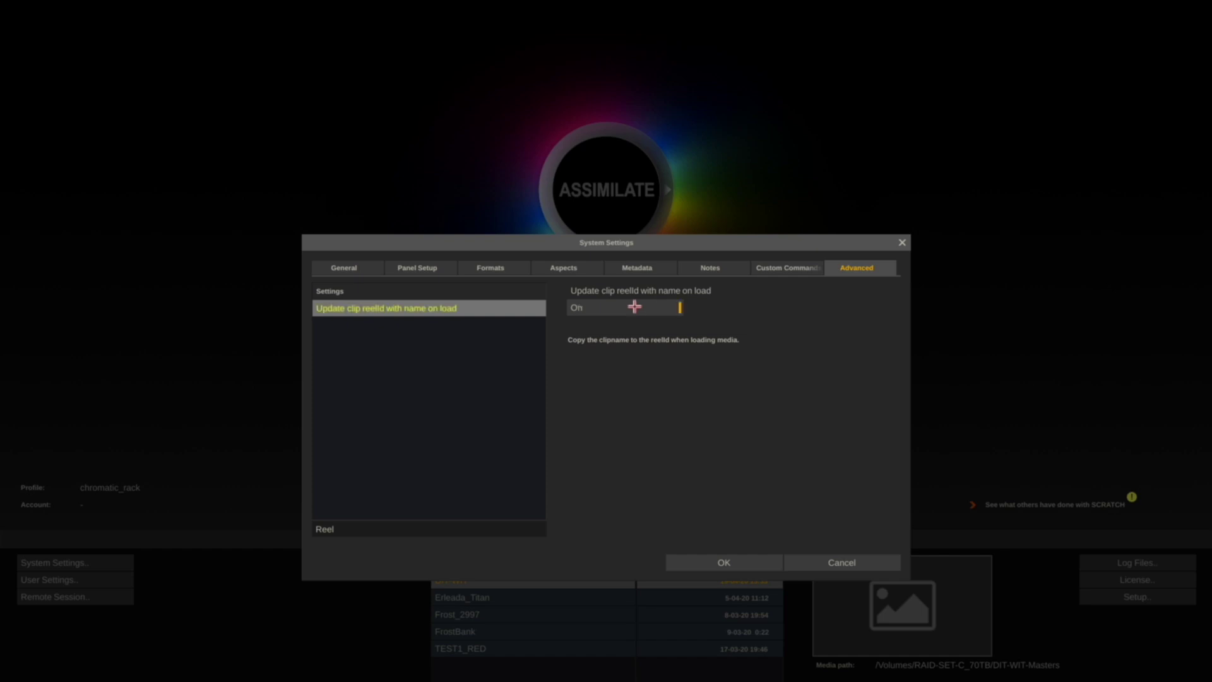
{"action": "left_click", "coordinate": [732, 562]}
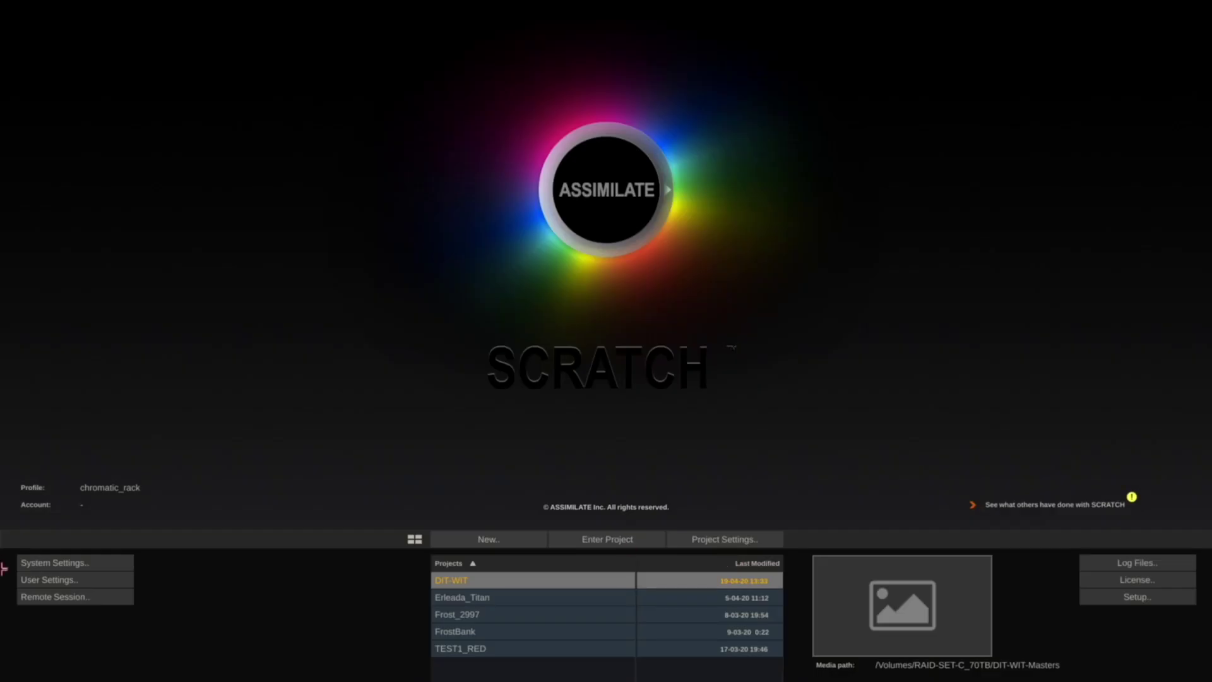
- In User Settings, set the snapshot path to INT_RAID_8TB/DIT-WIT_Scratch/FrameGrabs and confirm
{"action": "left_click", "coordinate": [28, 579]}
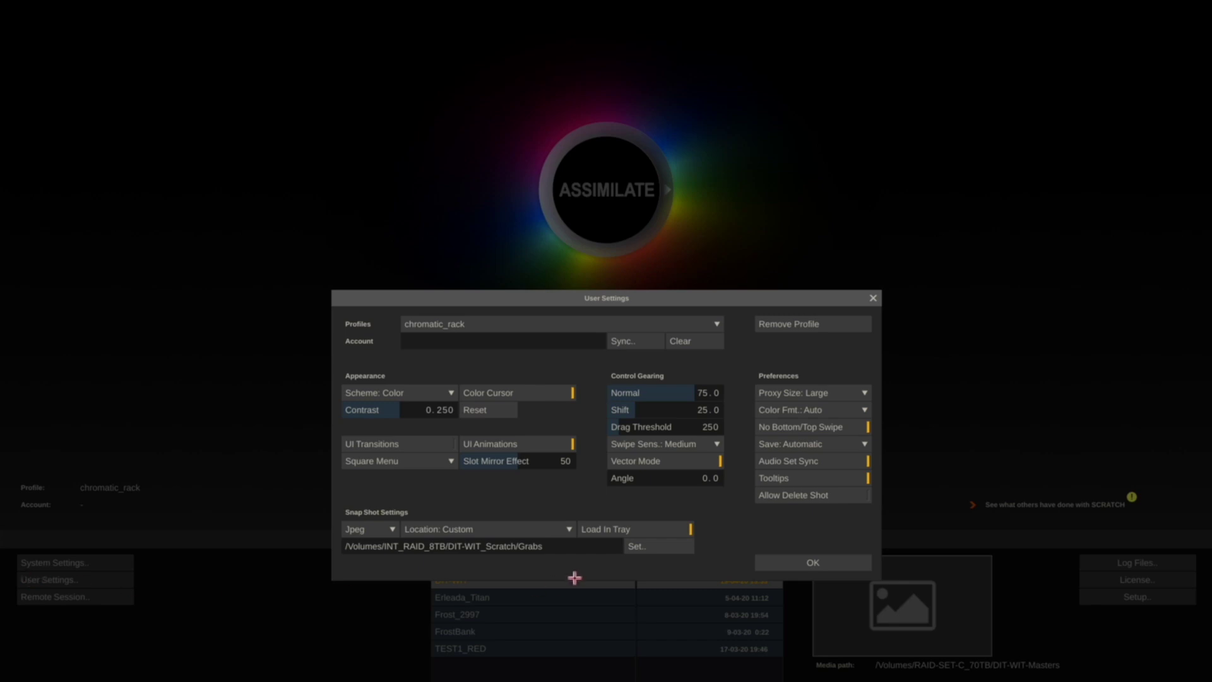
{"action": "left_click", "coordinate": [662, 547]}
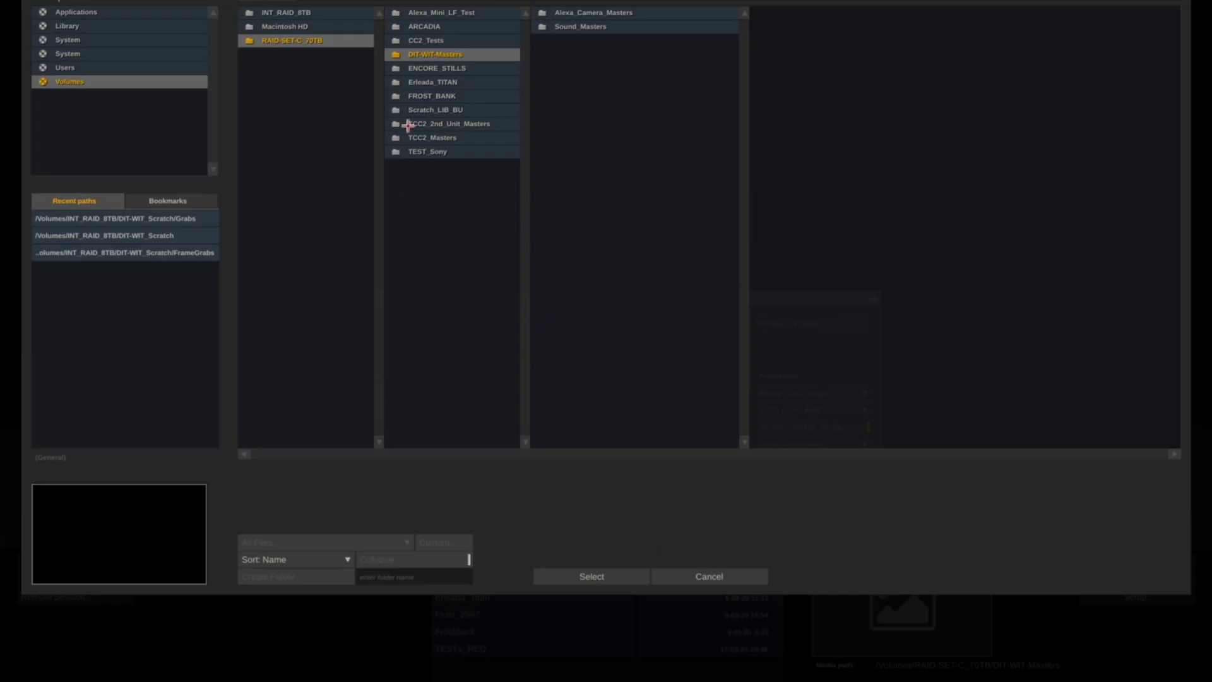
{"action": "left_click", "coordinate": [314, 12]}
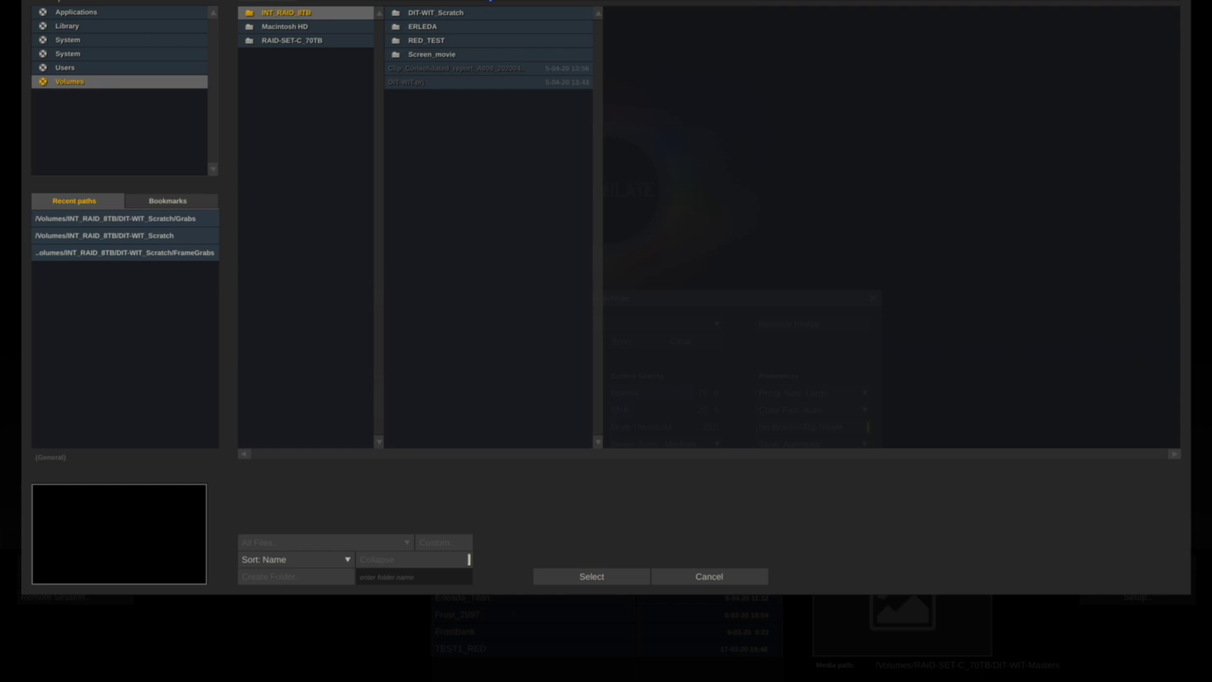
{"action": "left_click", "coordinate": [488, 11]}
{"action": "left_click", "coordinate": [561, 42]}
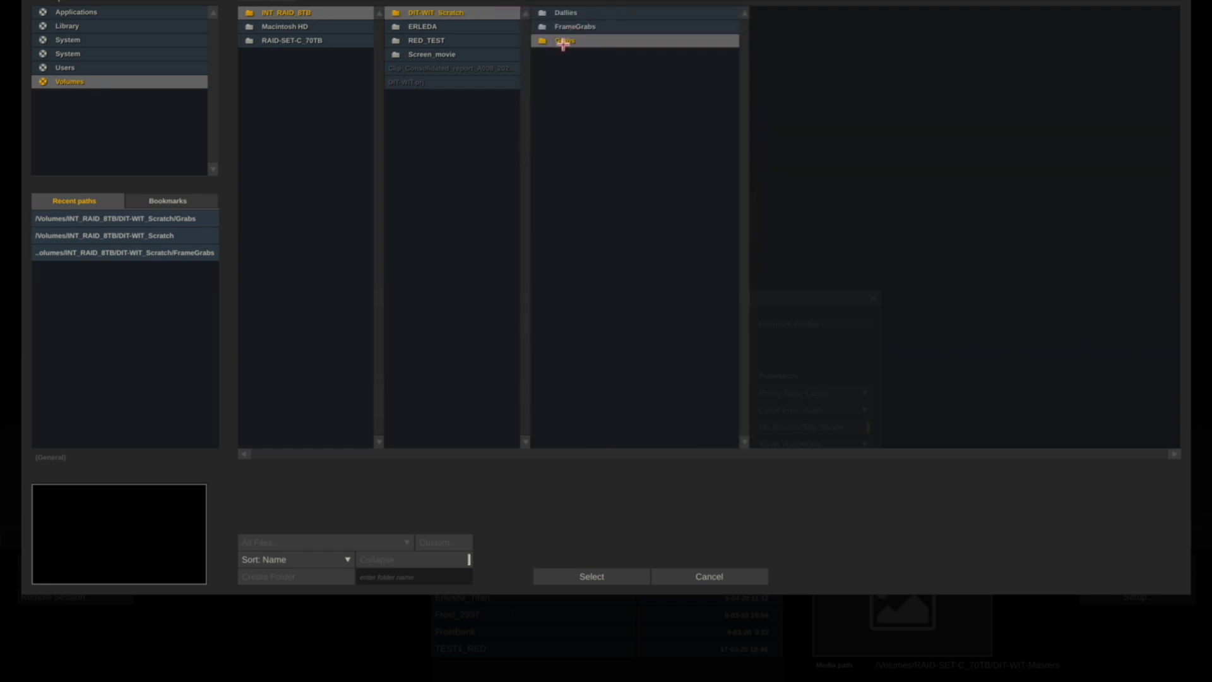
{"action": "left_click", "coordinate": [592, 29]}
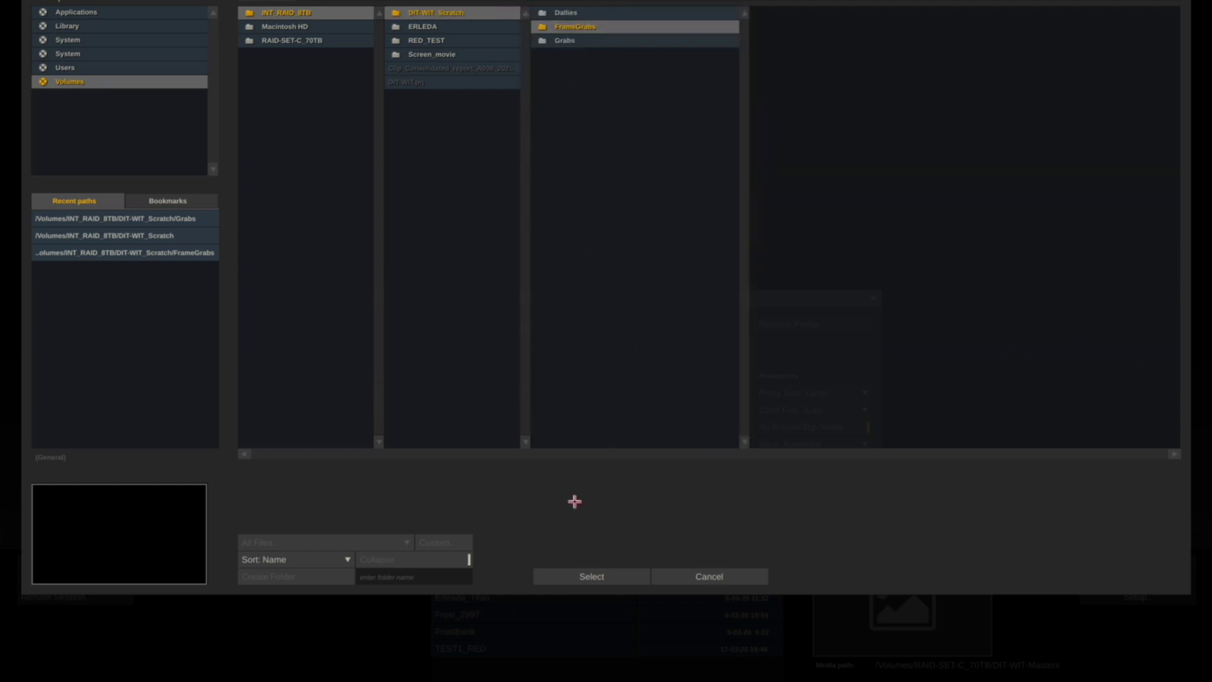
{"action": "left_click", "coordinate": [592, 577]}
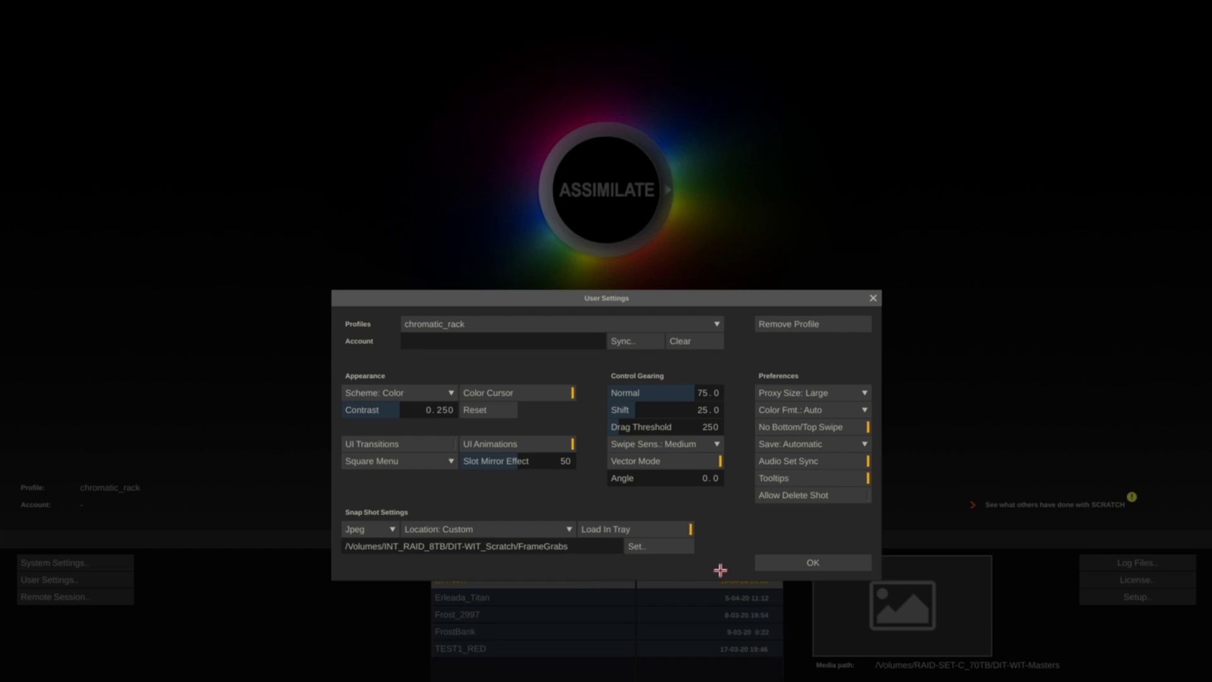
{"action": "left_click", "coordinate": [778, 562]}
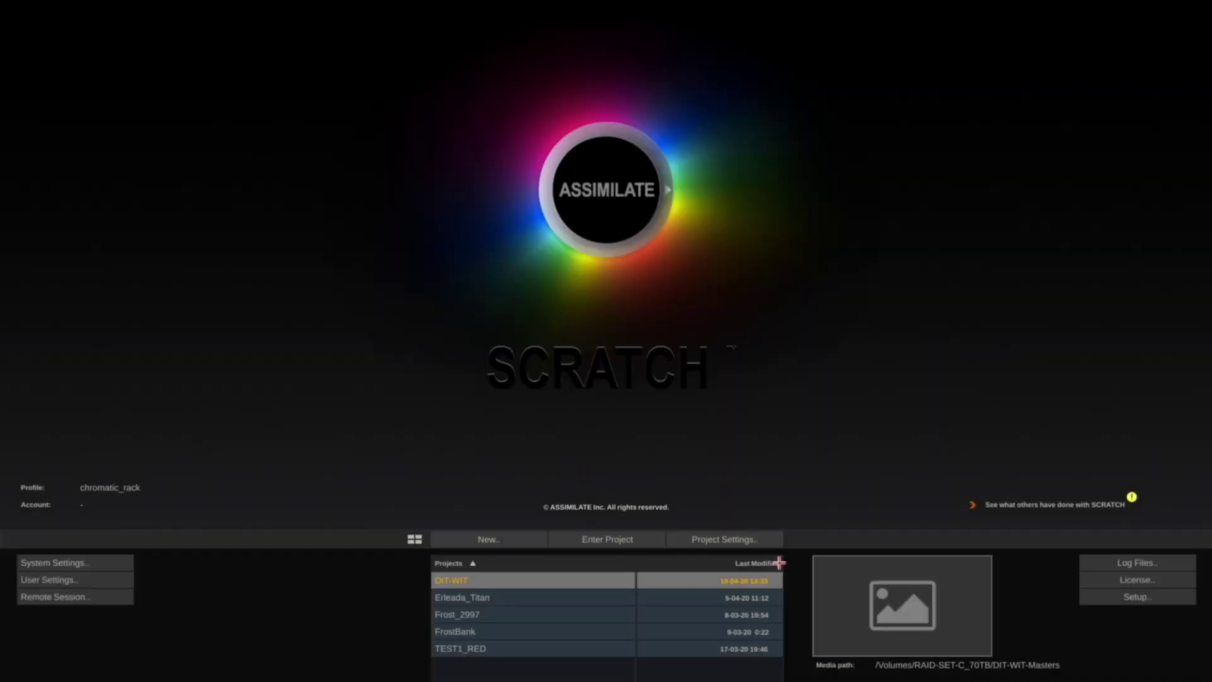
- Enter the DIT-WIT project and open Import Clips in the Media panel
{"action": "left_click", "coordinate": [568, 540]}
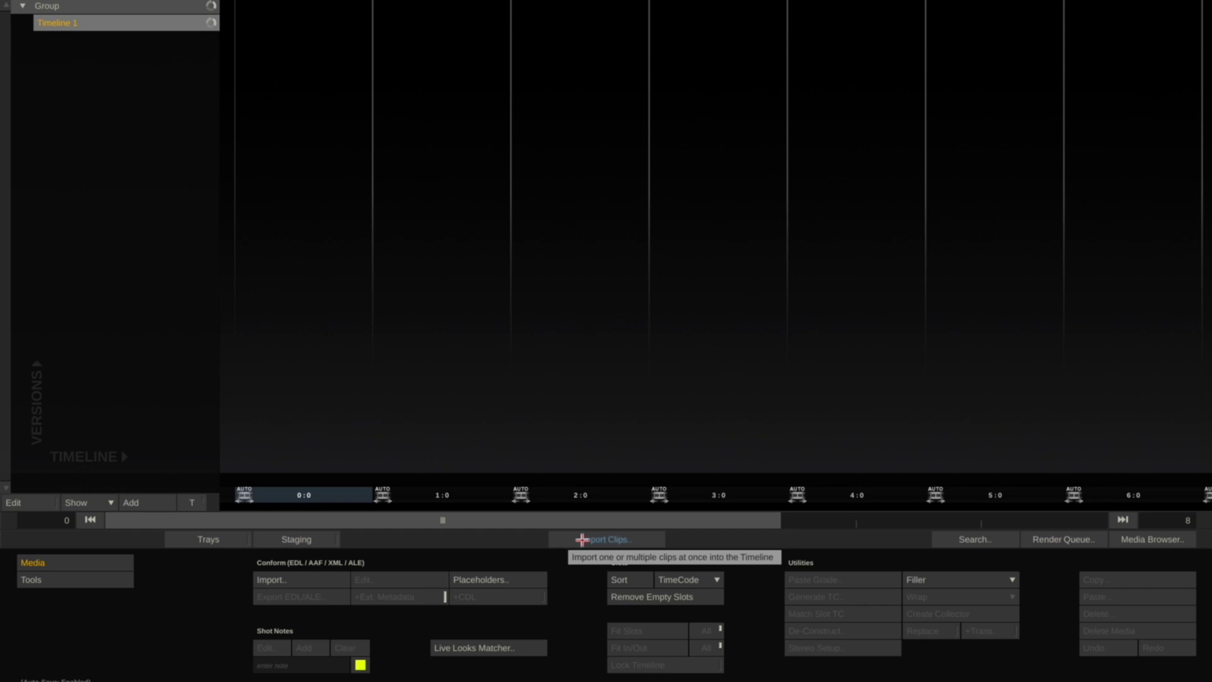
{"action": "left_click", "coordinate": [582, 539]}
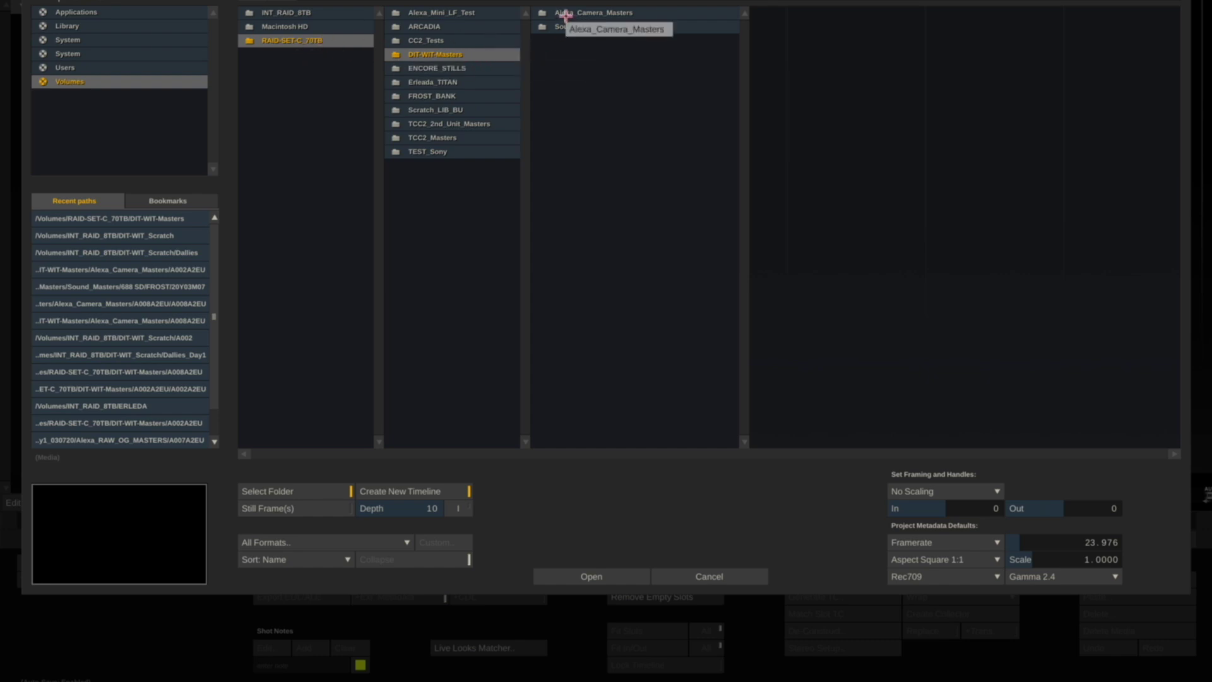
- Open Alexa_Camera_Masters/A008A2EU, filter to ARRI Raw files, and toggle the Create New Timeline option
{"action": "left_click", "coordinate": [565, 14]}
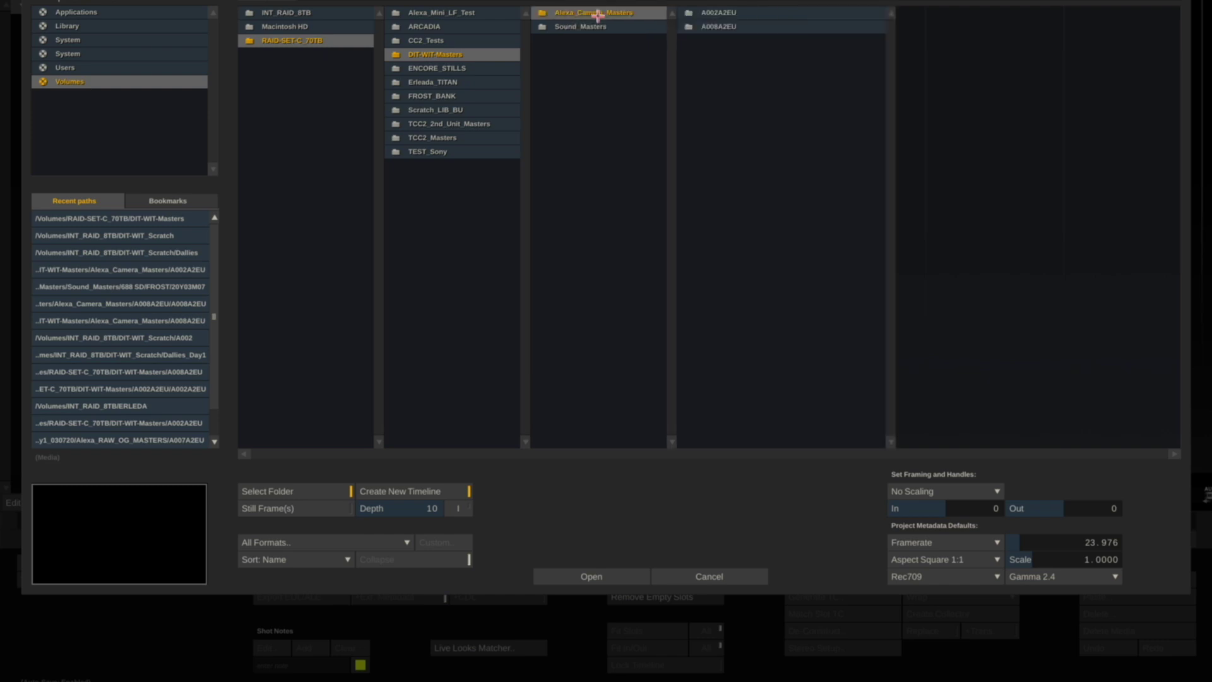
{"action": "left_click", "coordinate": [712, 28]}
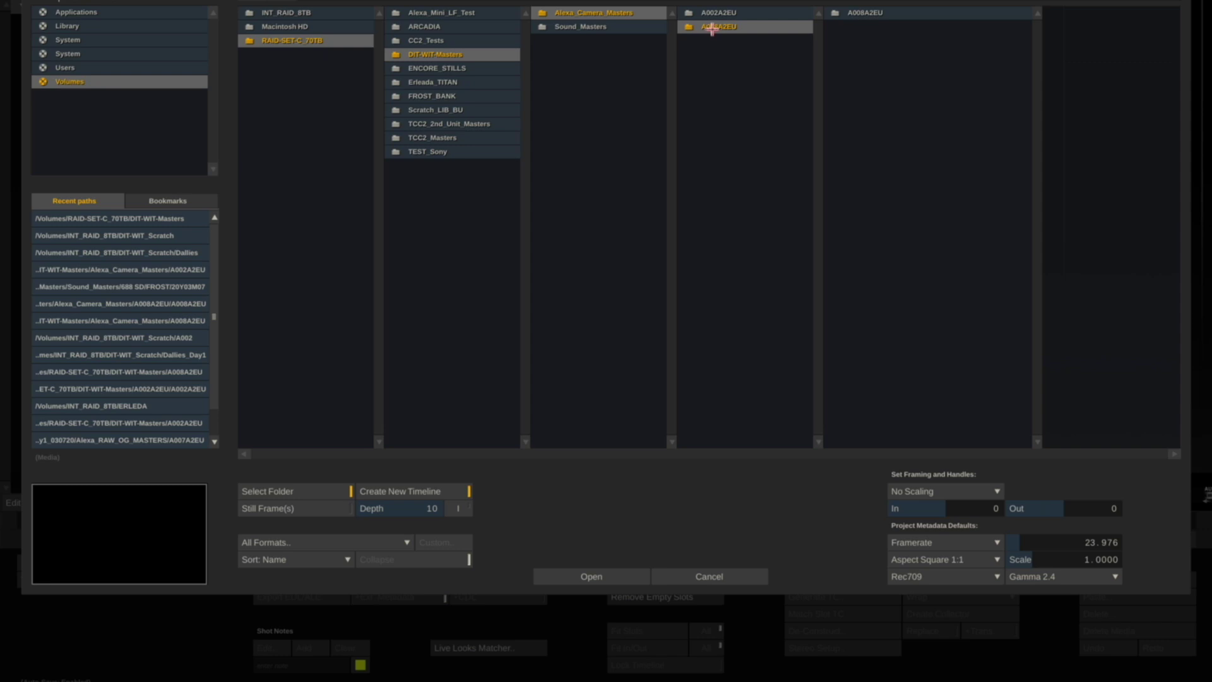
{"action": "left_click", "coordinate": [330, 544]}
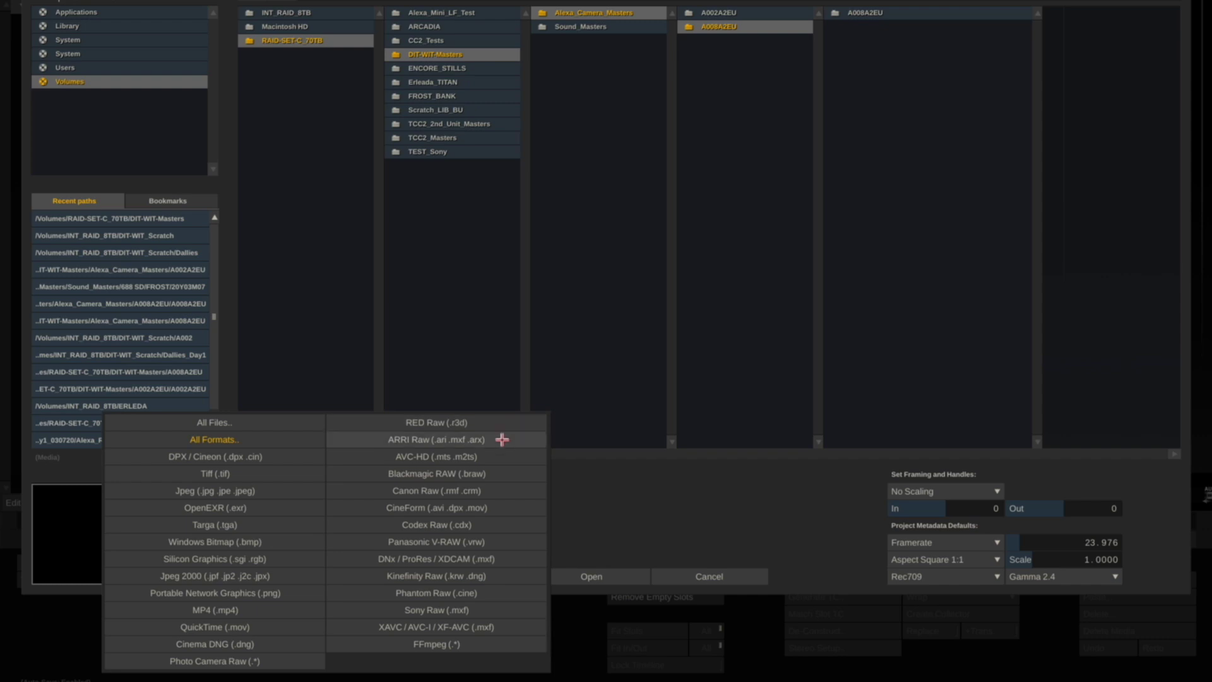
{"action": "left_click", "coordinate": [451, 439]}
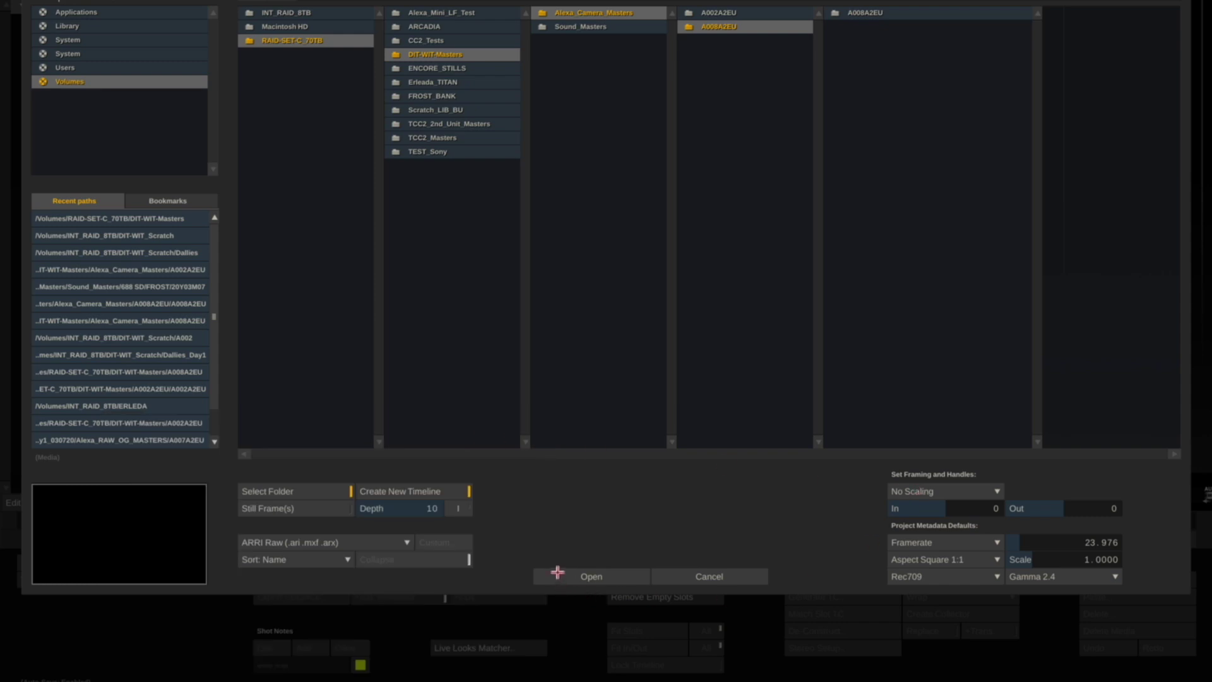
{"action": "left_click", "coordinate": [432, 492]}
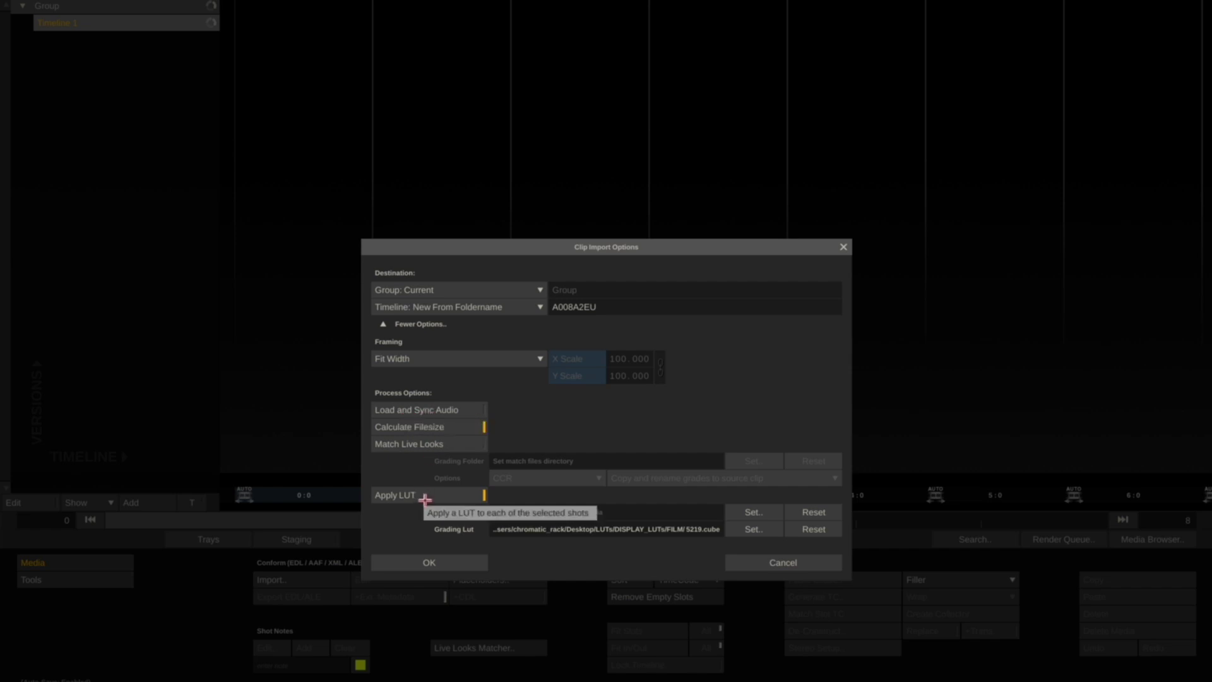
- Apply the 5219.cube grading LUT and import the A008A2EU clips into an A008A2EU timeline
{"action": "left_click", "coordinate": [776, 528]}
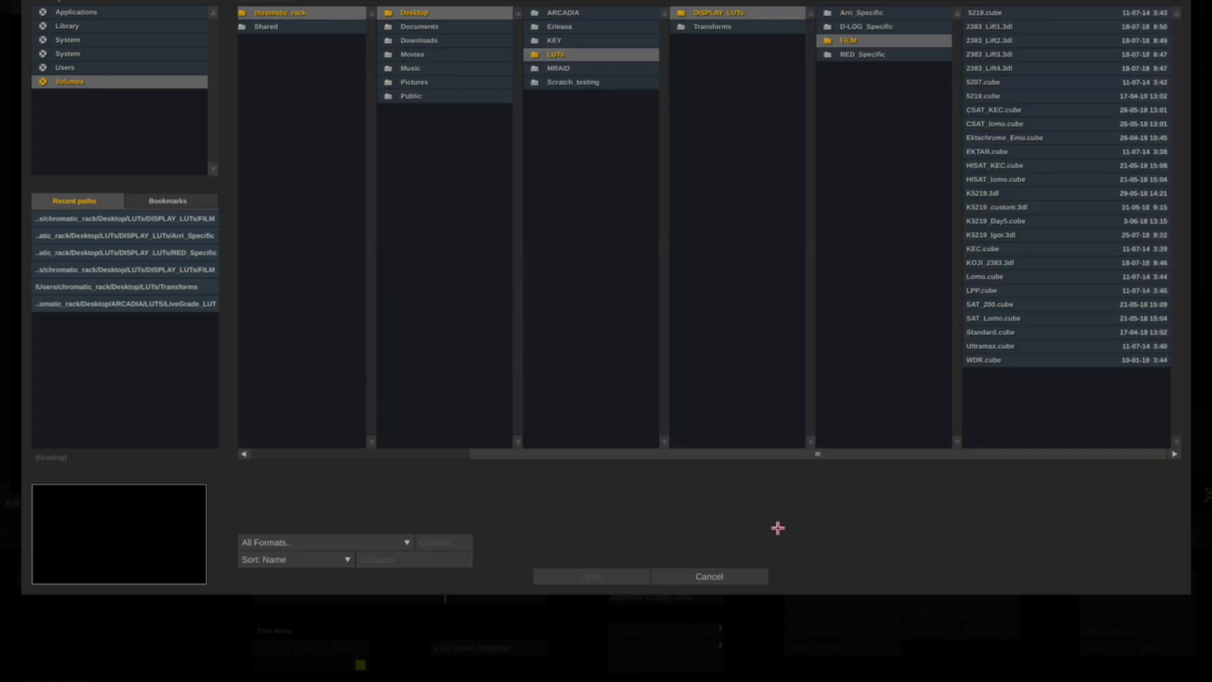
{"action": "left_click", "coordinate": [995, 13]}
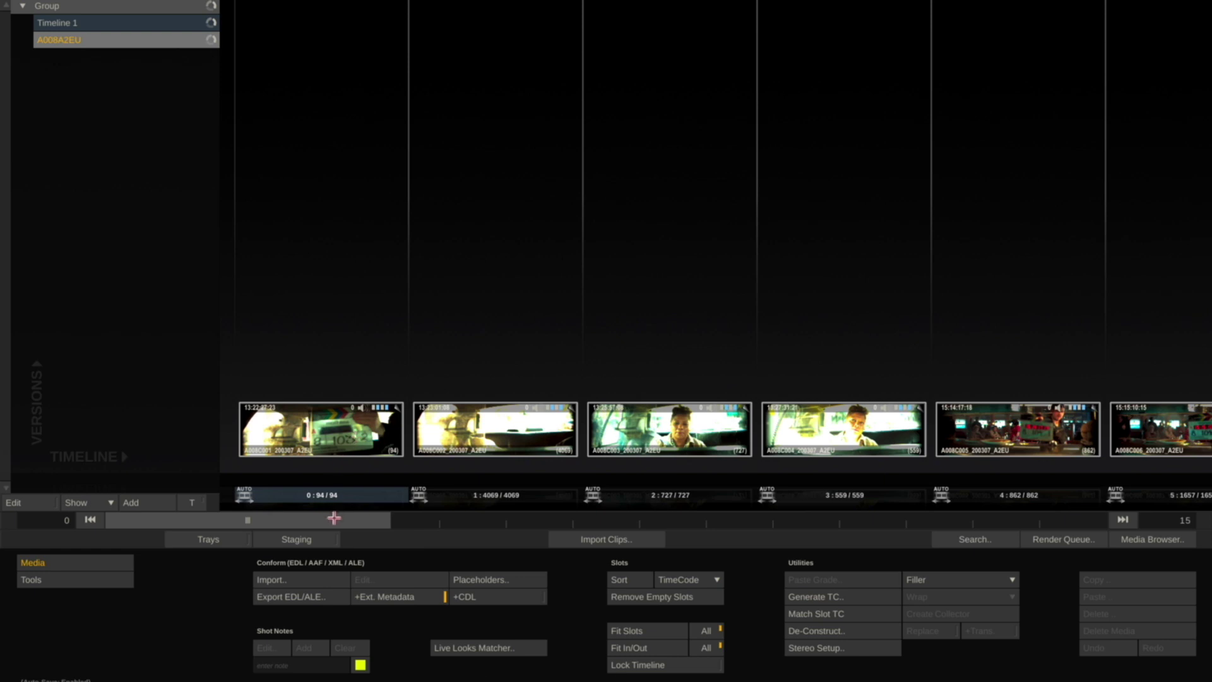
{"action": "left_click_drag", "start_coordinate": [330, 517], "coordinate": [274, 498]}
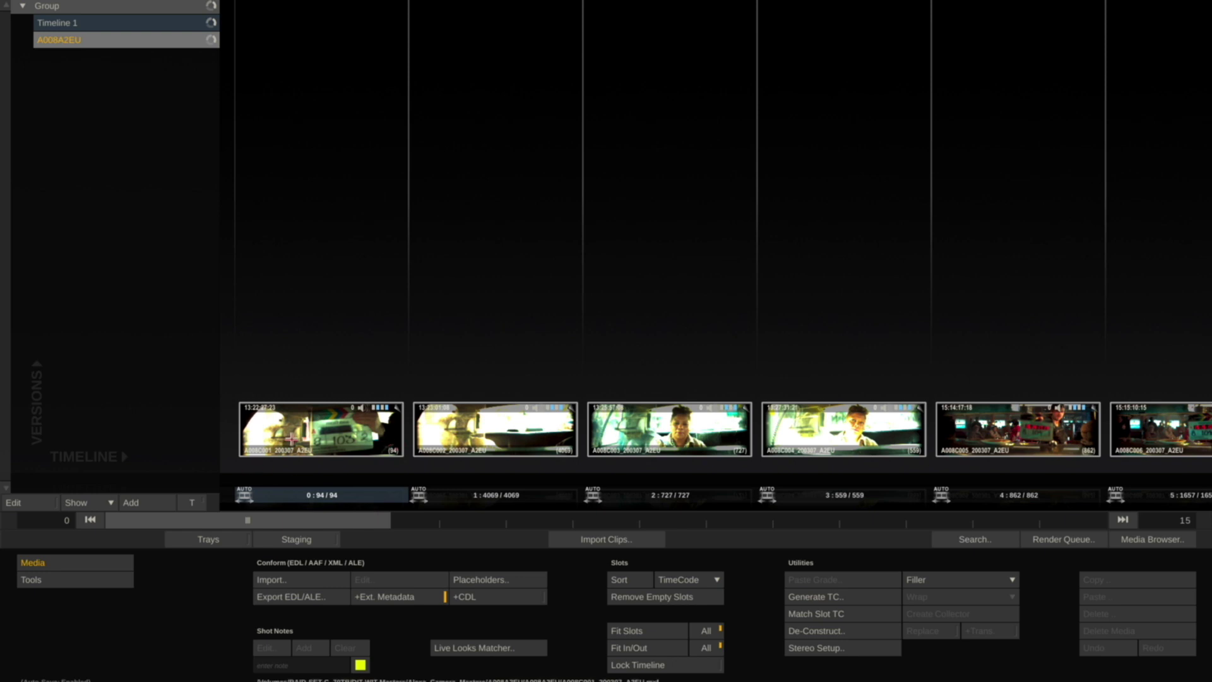
- Select all timeline clips, open them in the media browser, and show colour space and LUT columns
{"action": "key", "text": "ctrl+a"}
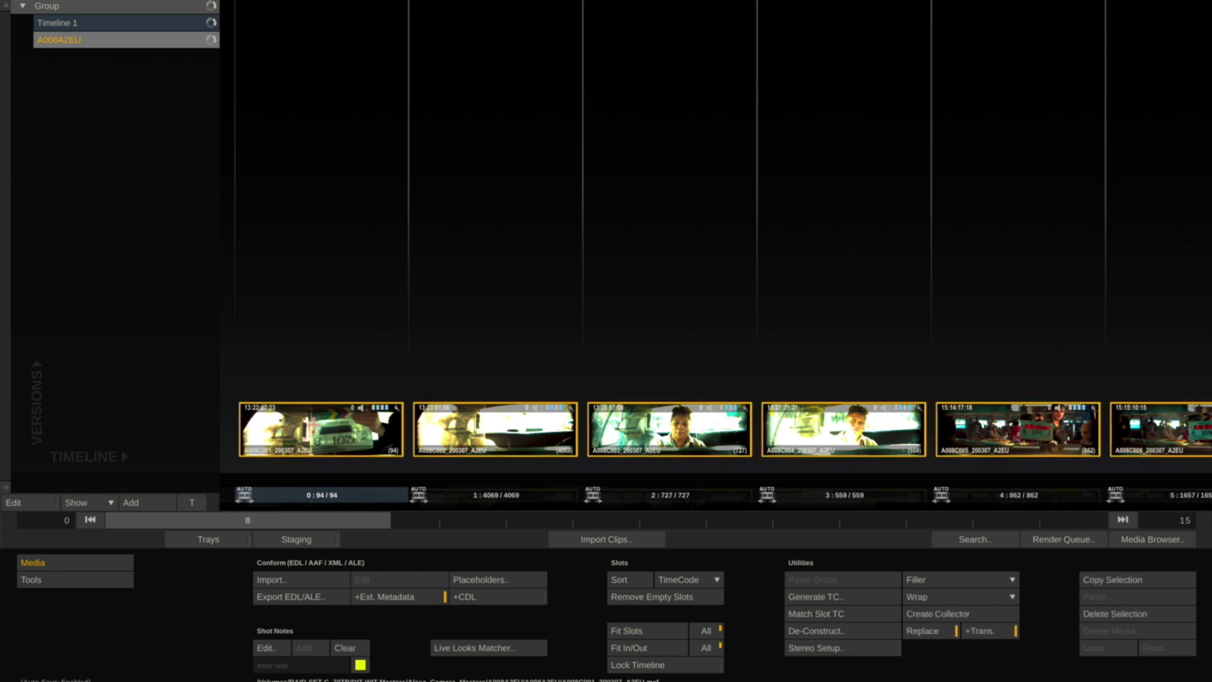
{"action": "left_click", "coordinate": [1165, 541]}
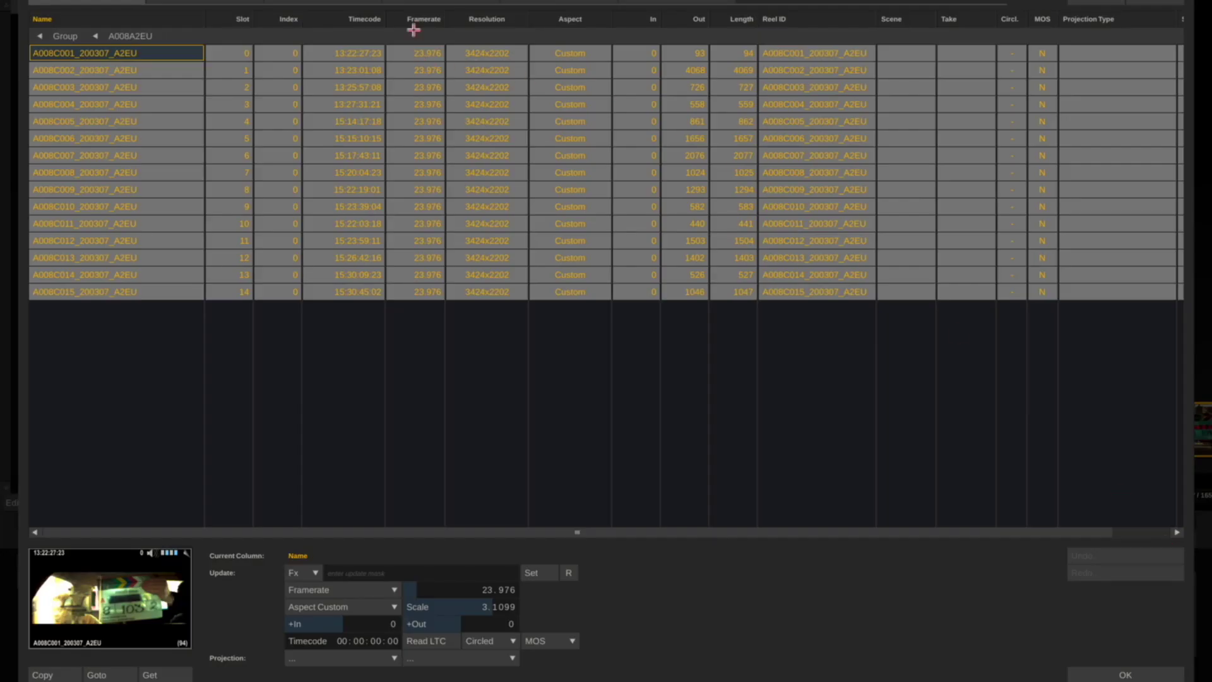
{"action": "left_click", "coordinate": [224, 3]}
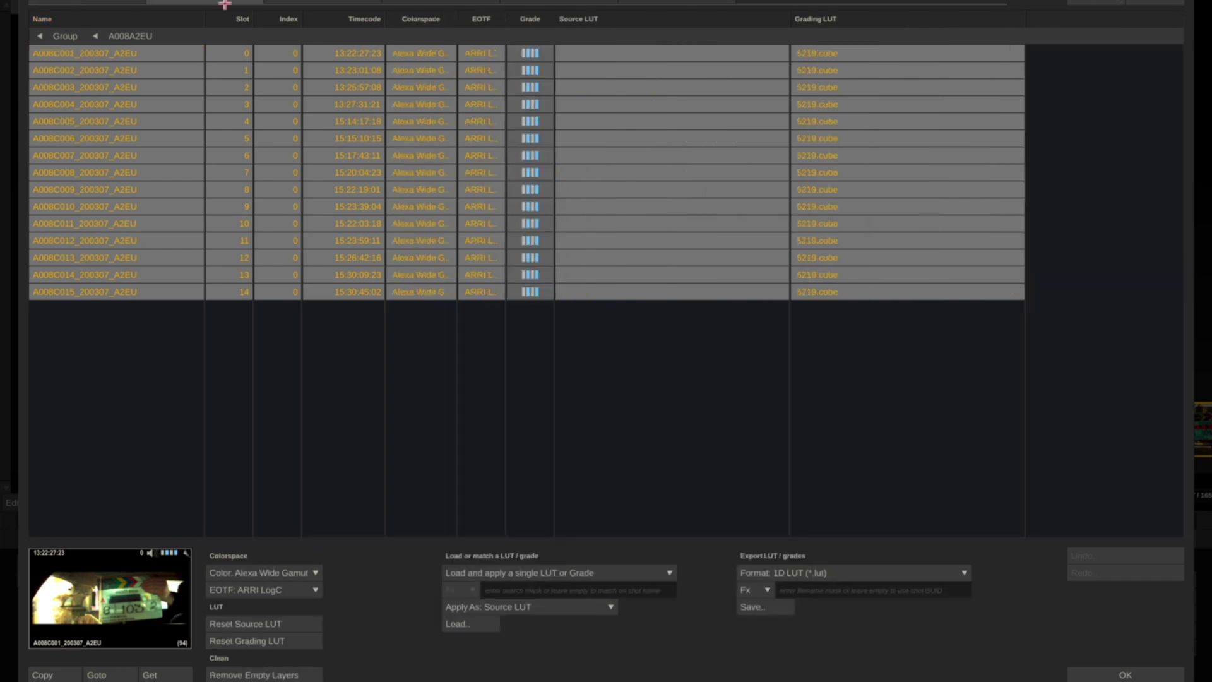
- Set every A008 clip to Rec709 with a Gamma 2.4 EOTF, then show the metadata columns
{"action": "left_click", "coordinate": [293, 571]}
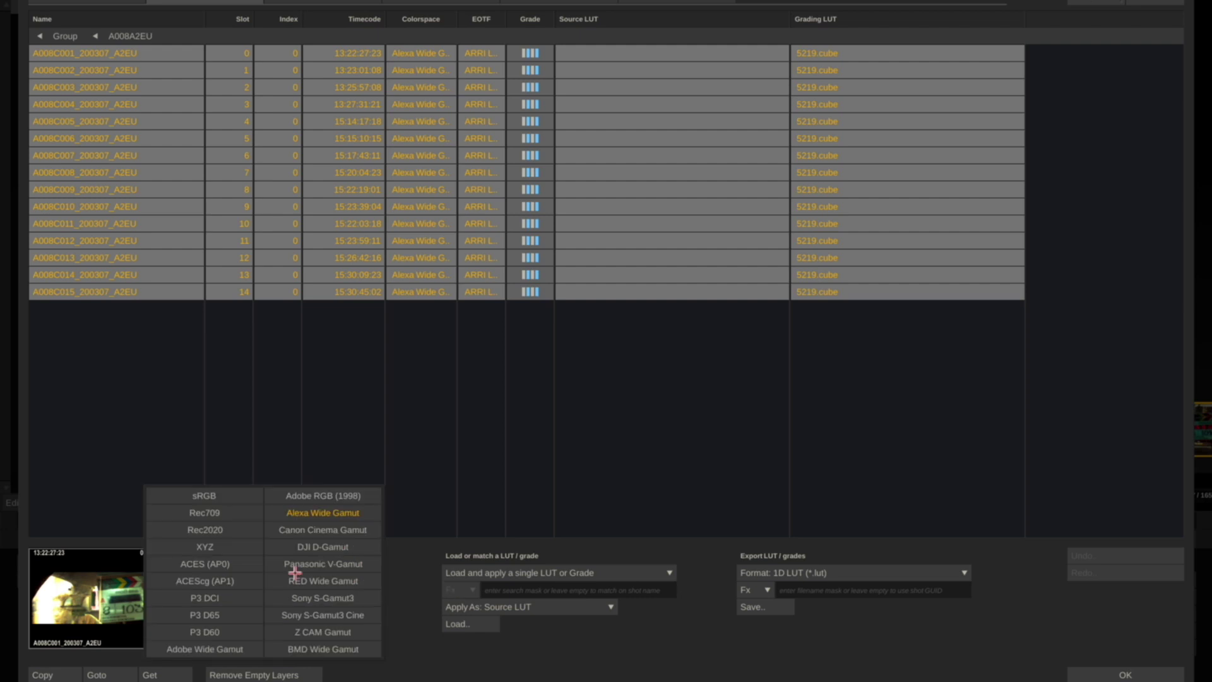
{"action": "left_click", "coordinate": [217, 518]}
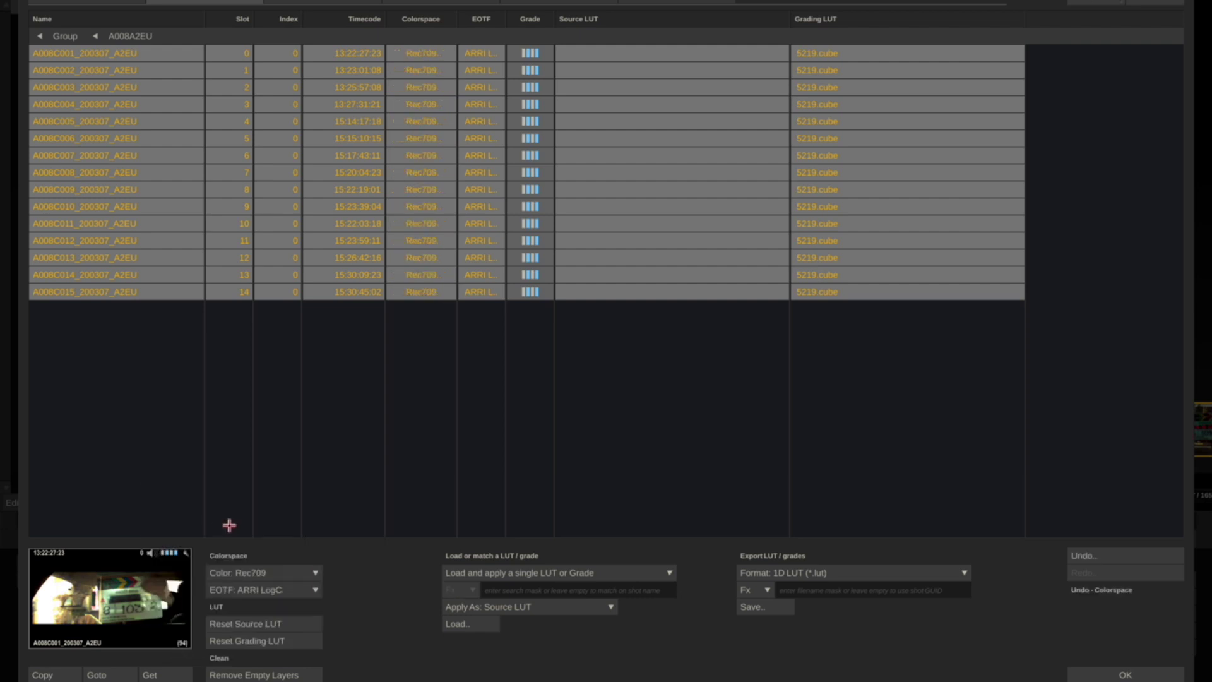
{"action": "left_click", "coordinate": [286, 590]}
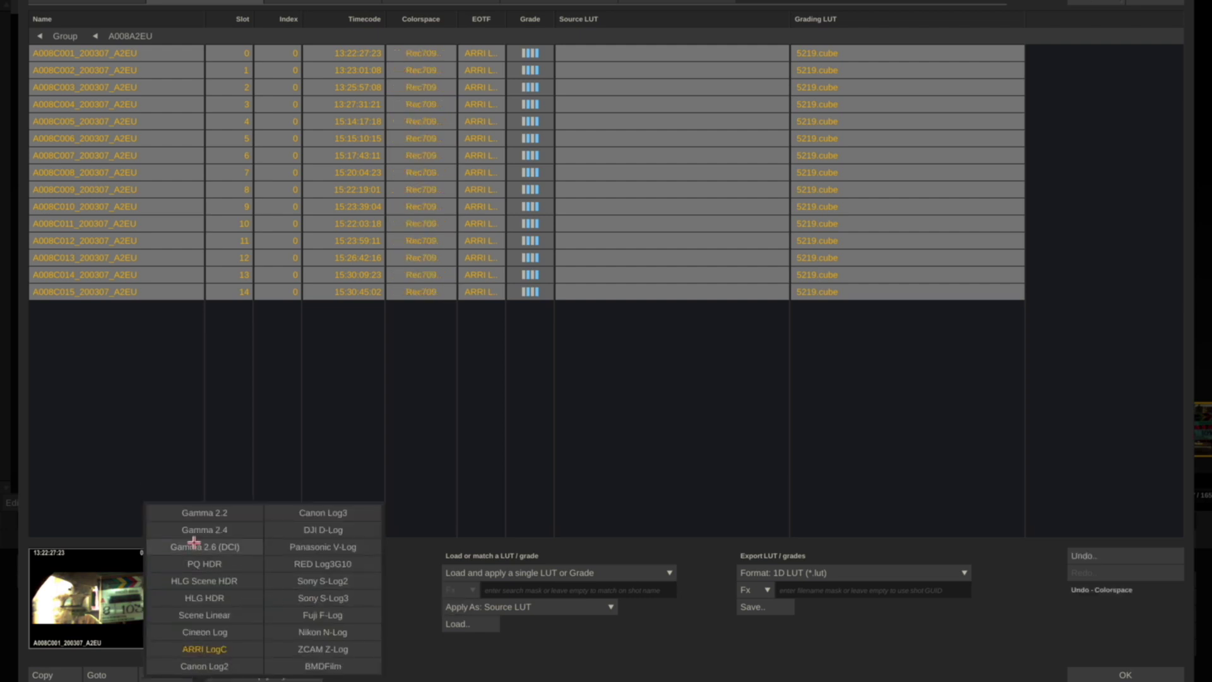
{"action": "left_click", "coordinate": [206, 534]}
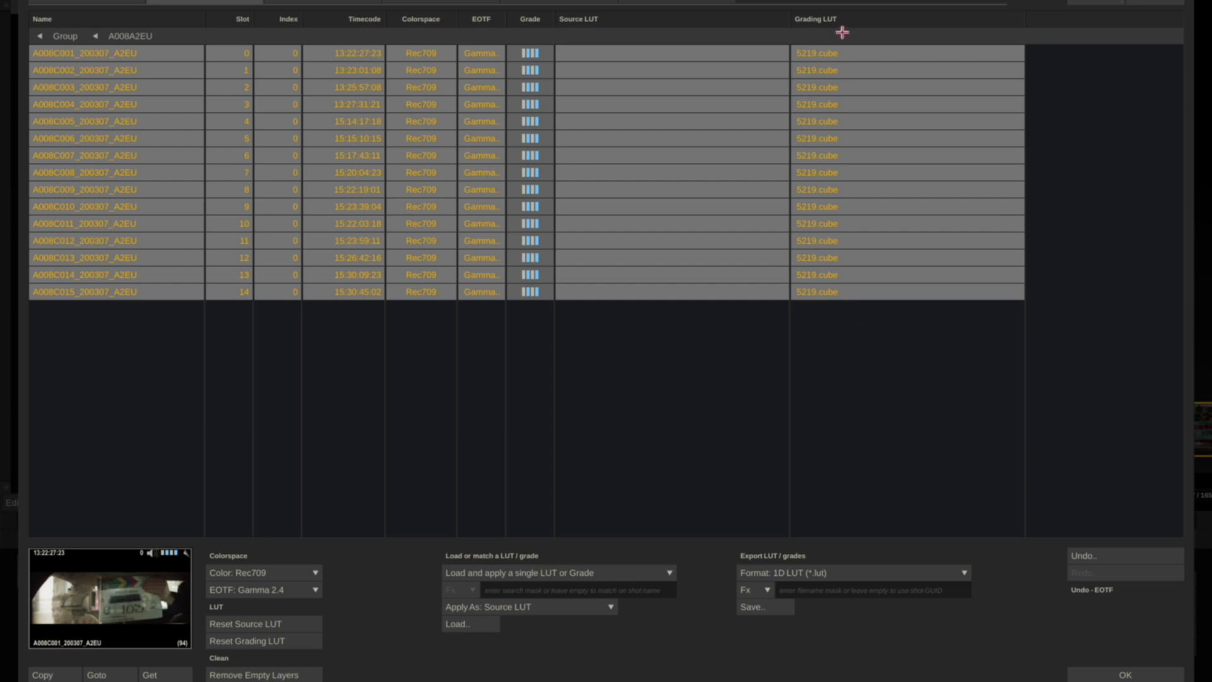
{"action": "left_click", "coordinate": [255, 569]}
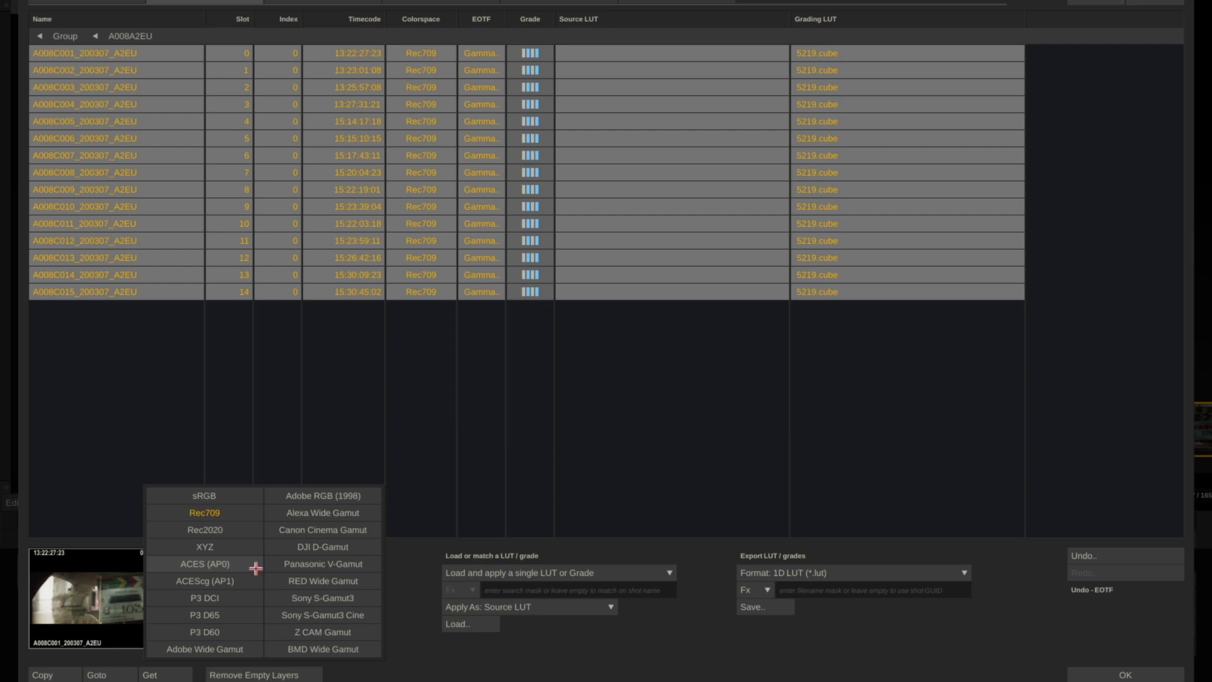
{"action": "left_click", "coordinate": [292, 585]}
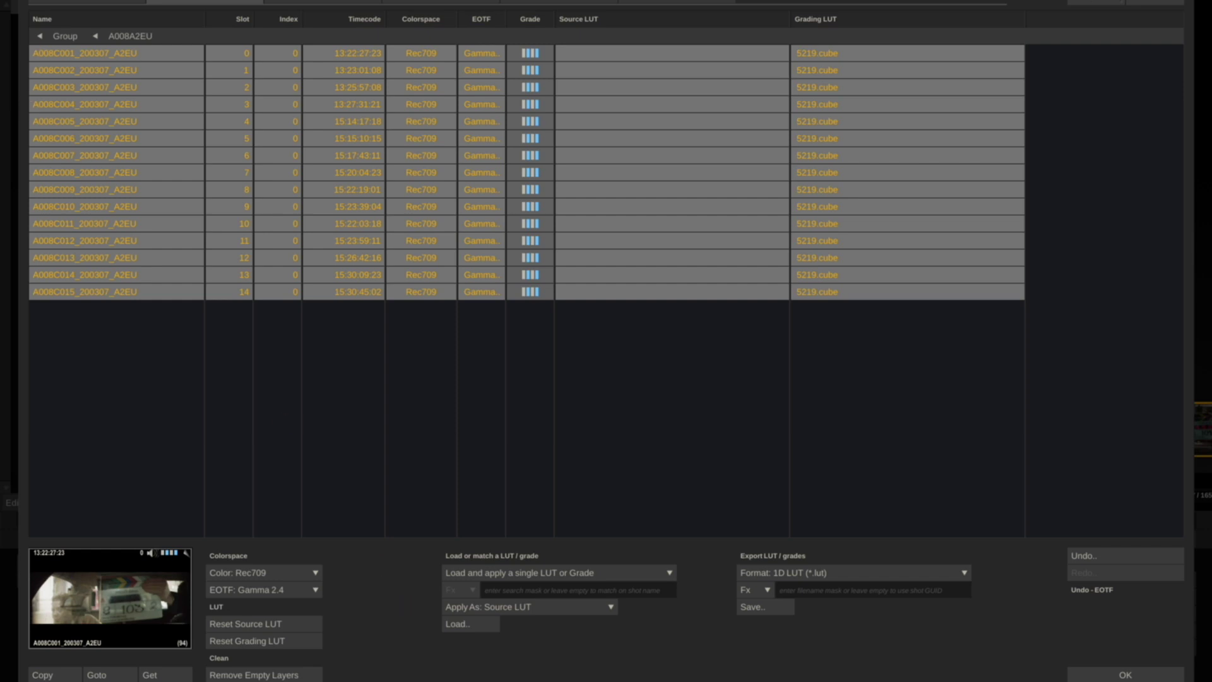
{"action": "left_click", "coordinate": [87, 2]}
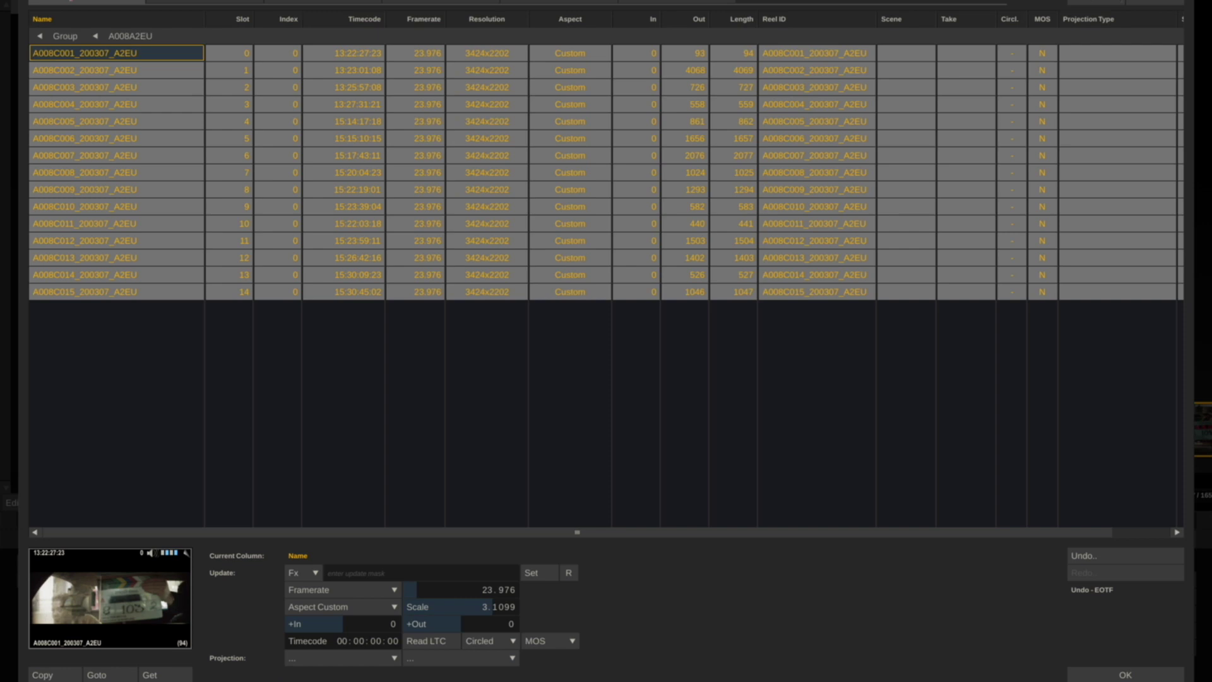
- Fill each clip's Reel ID from its shot name with the #sname mask and return to the timeline
{"action": "left_click", "coordinate": [783, 21]}
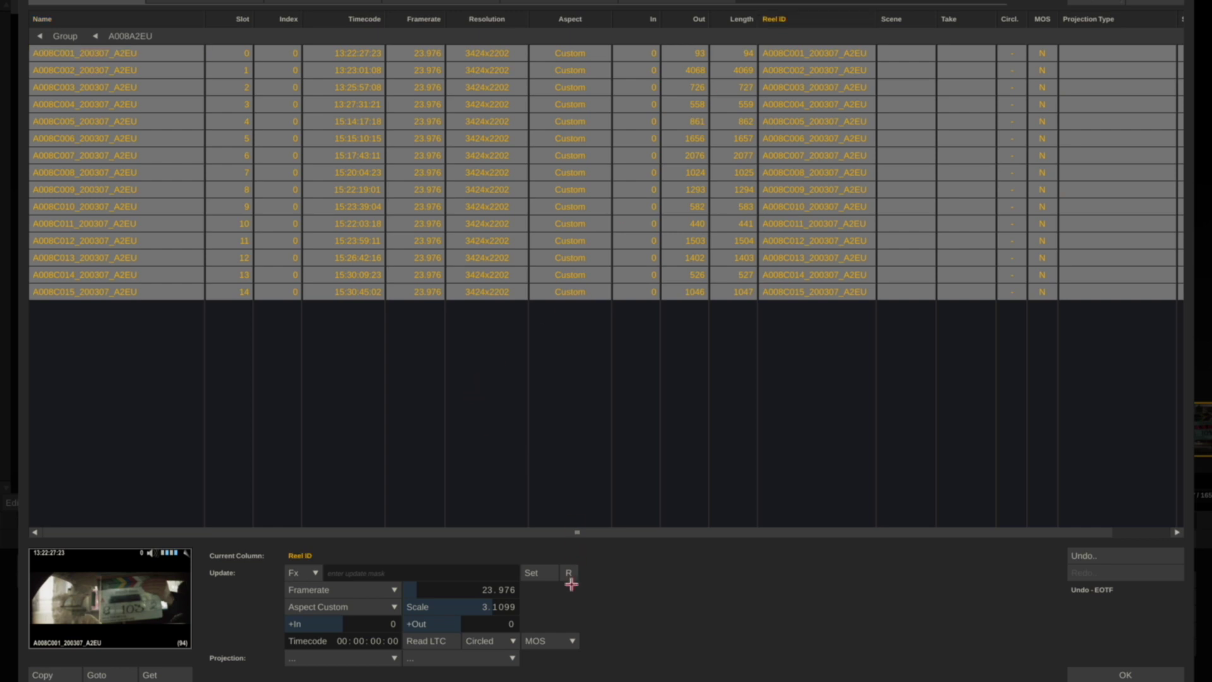
{"action": "left_click", "coordinate": [370, 578]}
{"action": "type", "text": "#sname"}
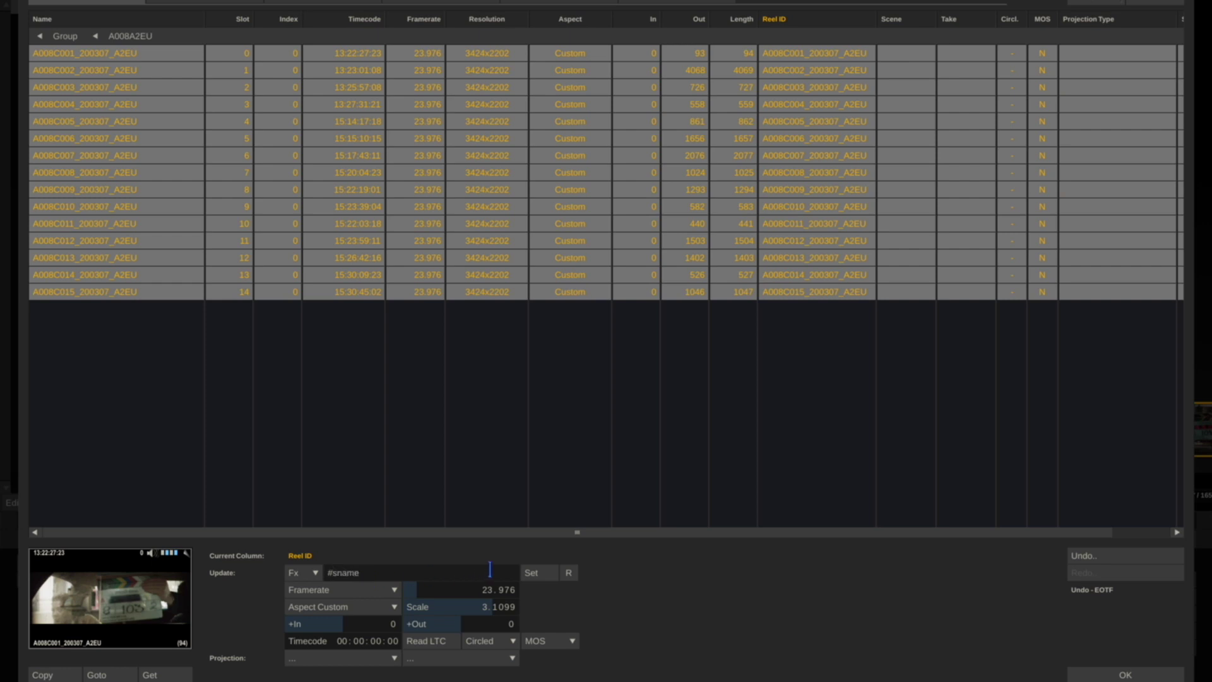
{"action": "left_click", "coordinate": [530, 572]}
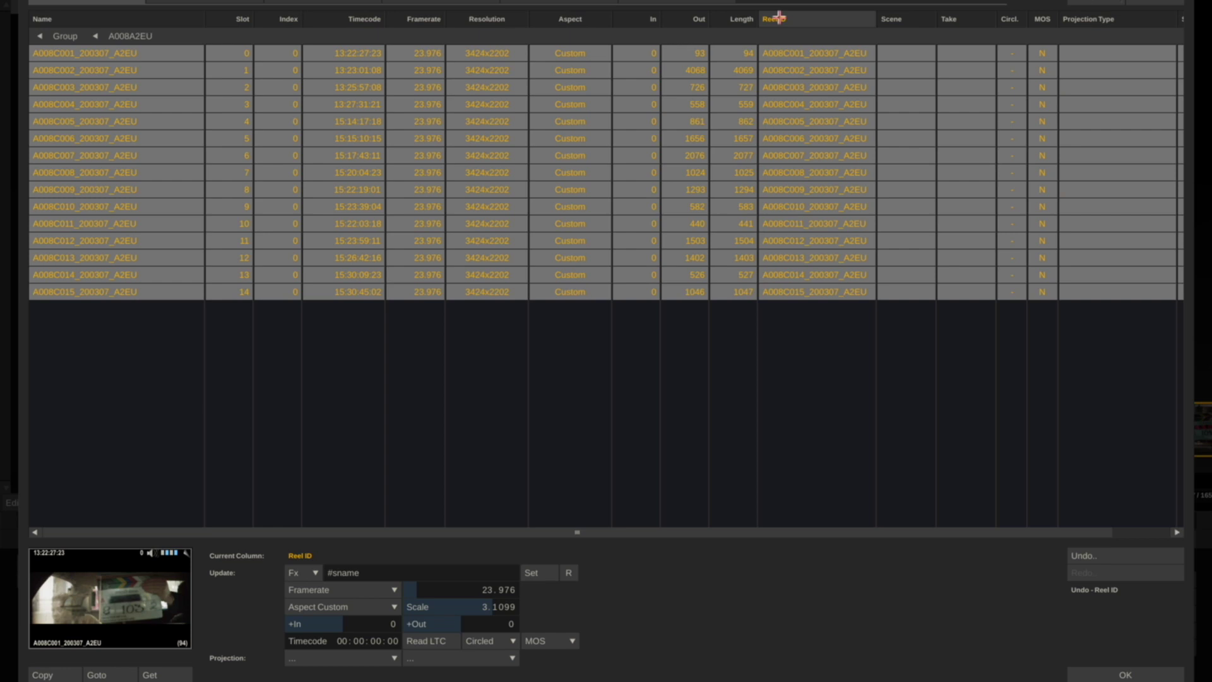
{"action": "left_click", "coordinate": [1122, 674]}
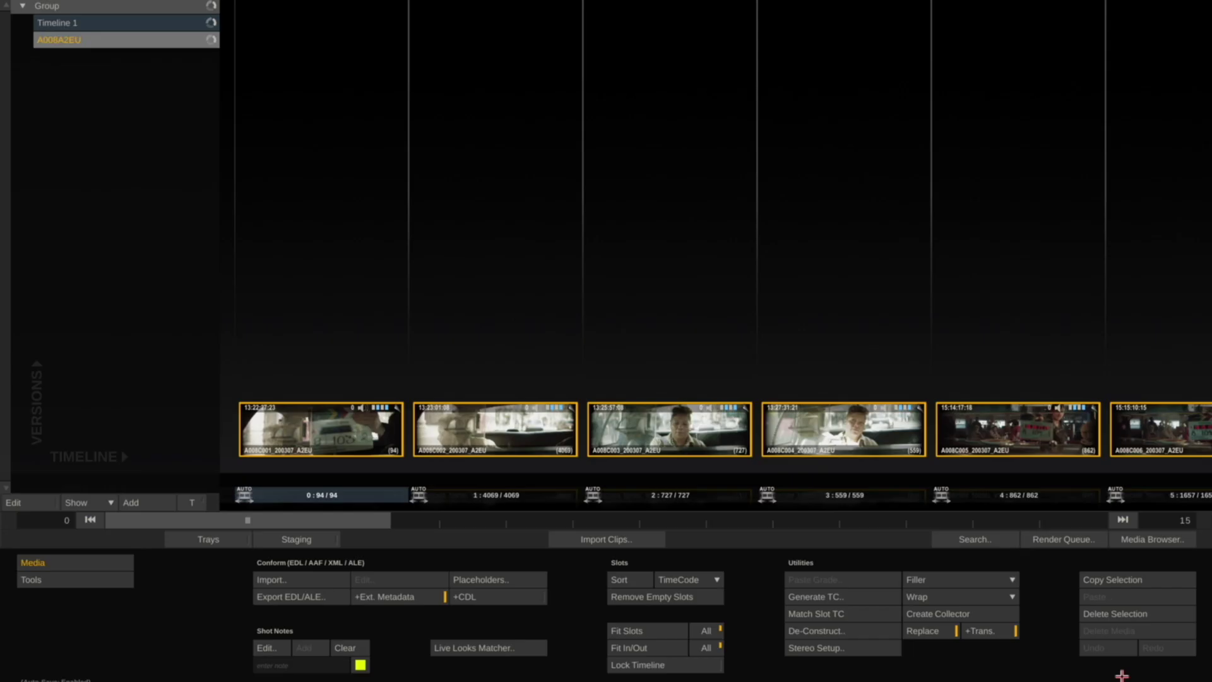
- Open the first clip in the player, move to the second clip and zoom out to the full frame
{"action": "left_click", "coordinate": [319, 428]}
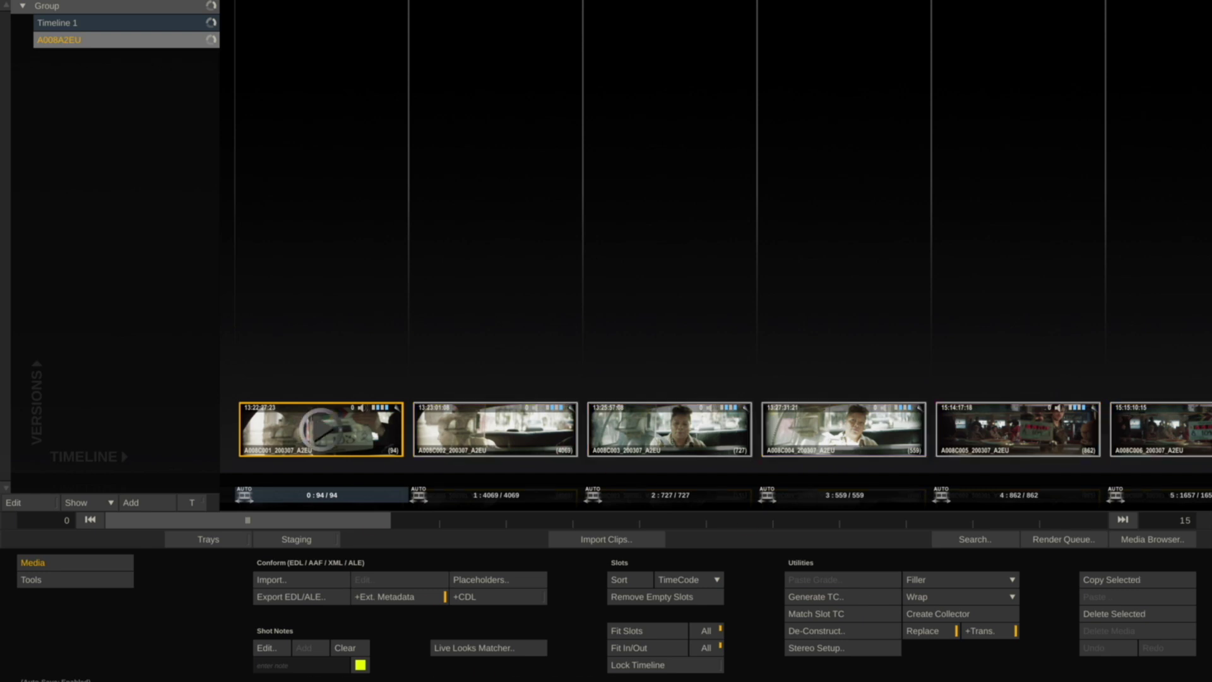
{"action": "left_click", "coordinate": [320, 428]}
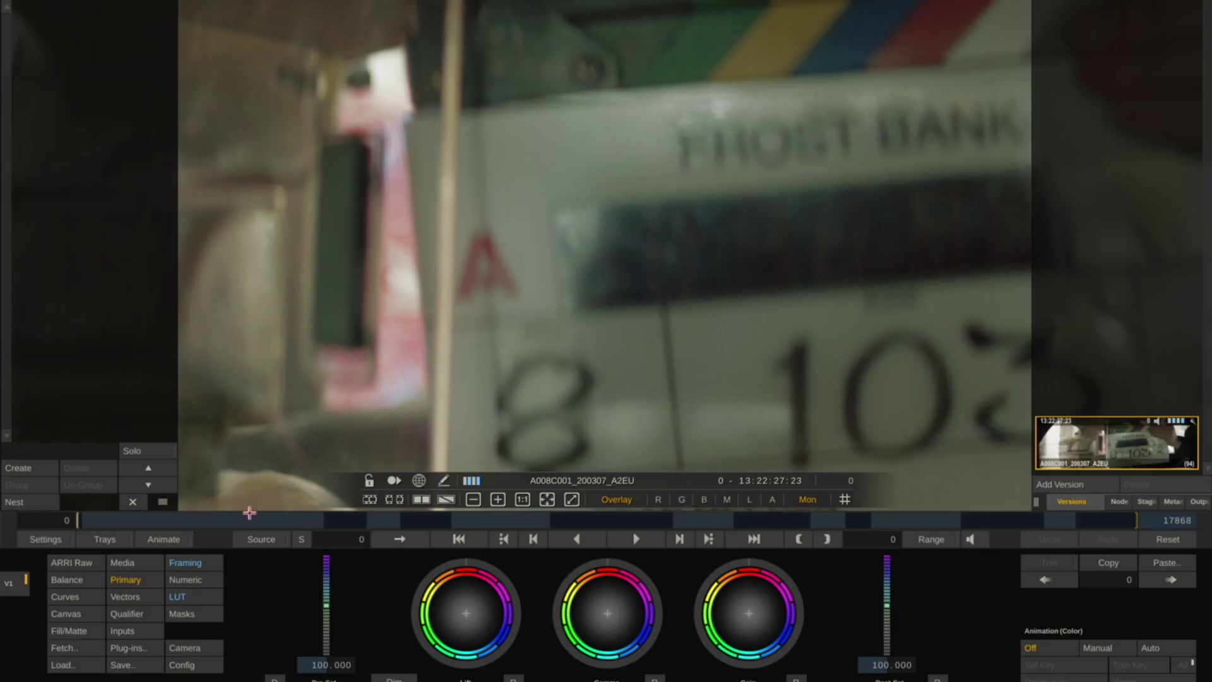
{"action": "left_click_drag", "start_coordinate": [126, 520], "coordinate": [179, 520]}
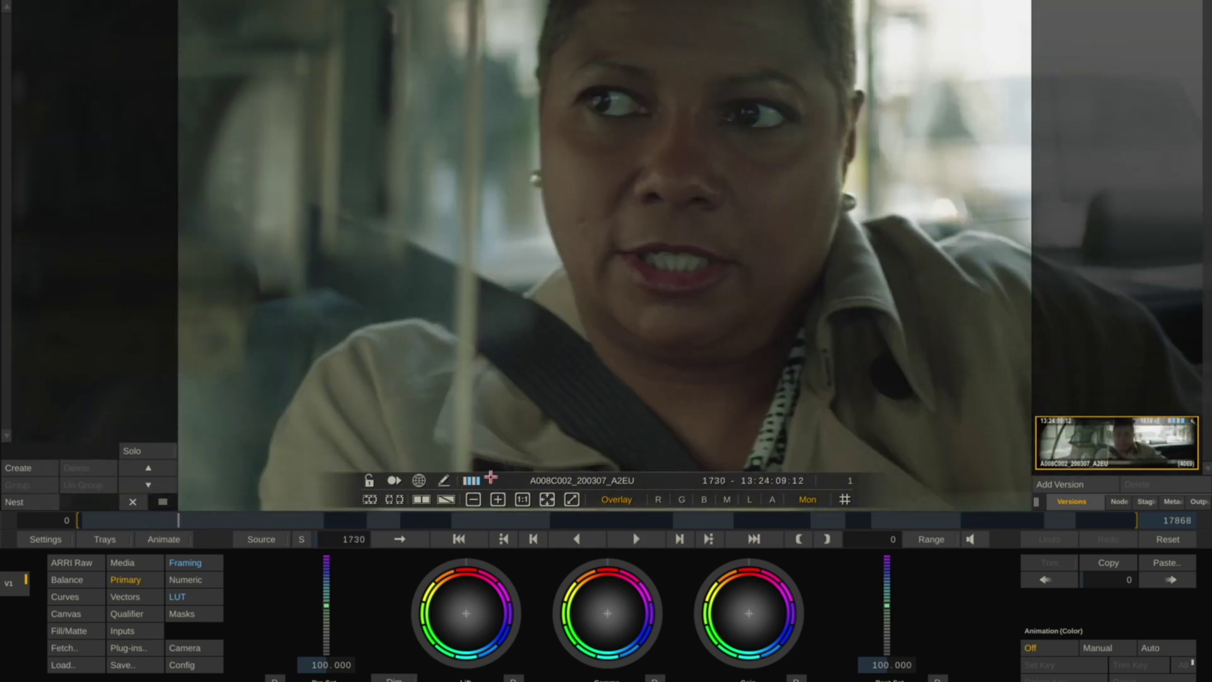
{"action": "left_click", "coordinate": [472, 499]}
{"action": "left_click", "coordinate": [473, 500]}
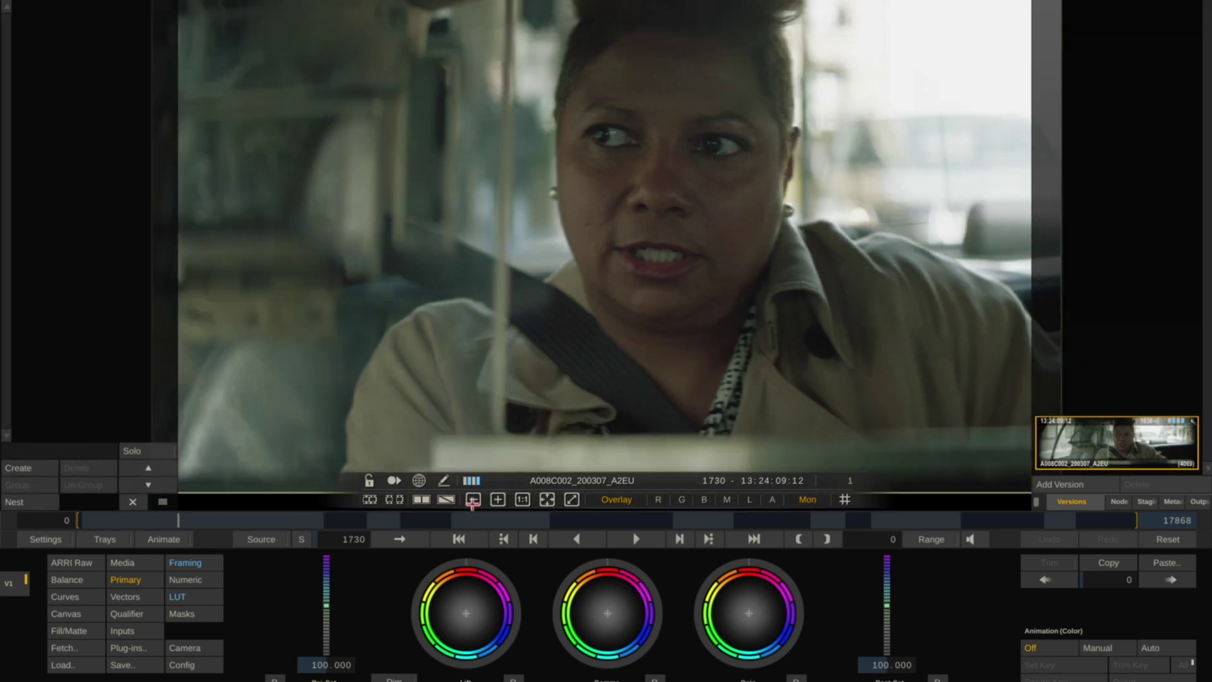
{"action": "left_click", "coordinate": [473, 499]}
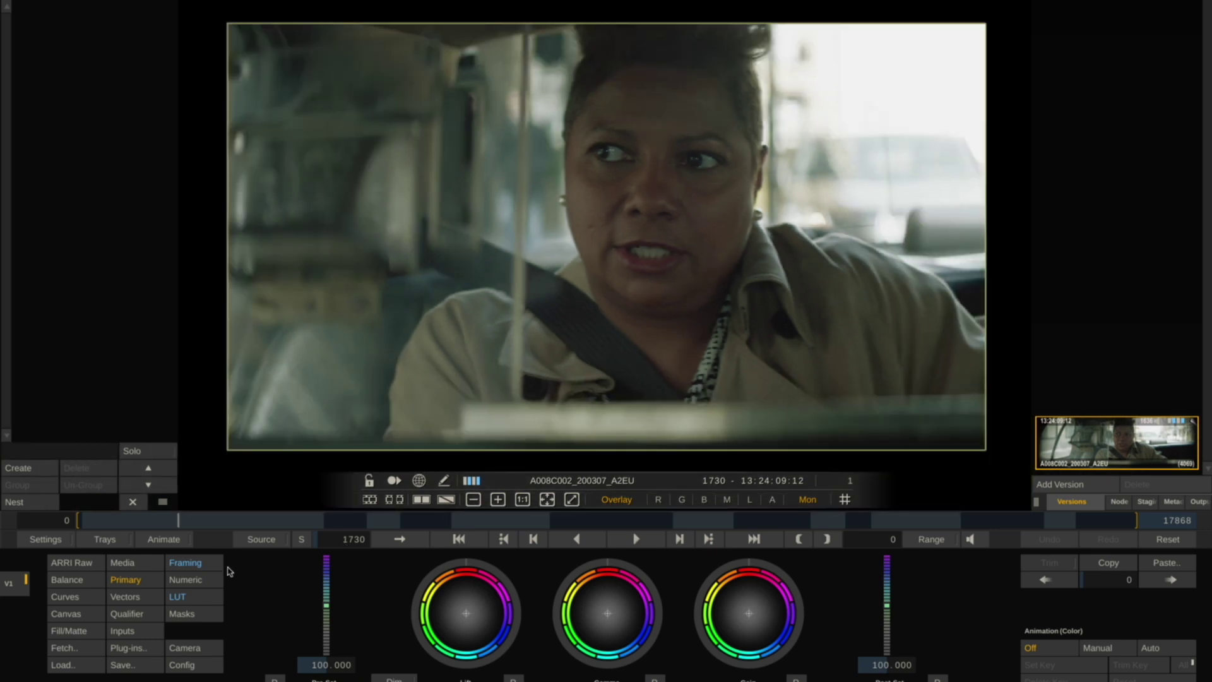
- Frame with Fit Width at a Custom scale of 37, apply to all clips, and check the diner clip
{"action": "left_click", "coordinate": [186, 562]}
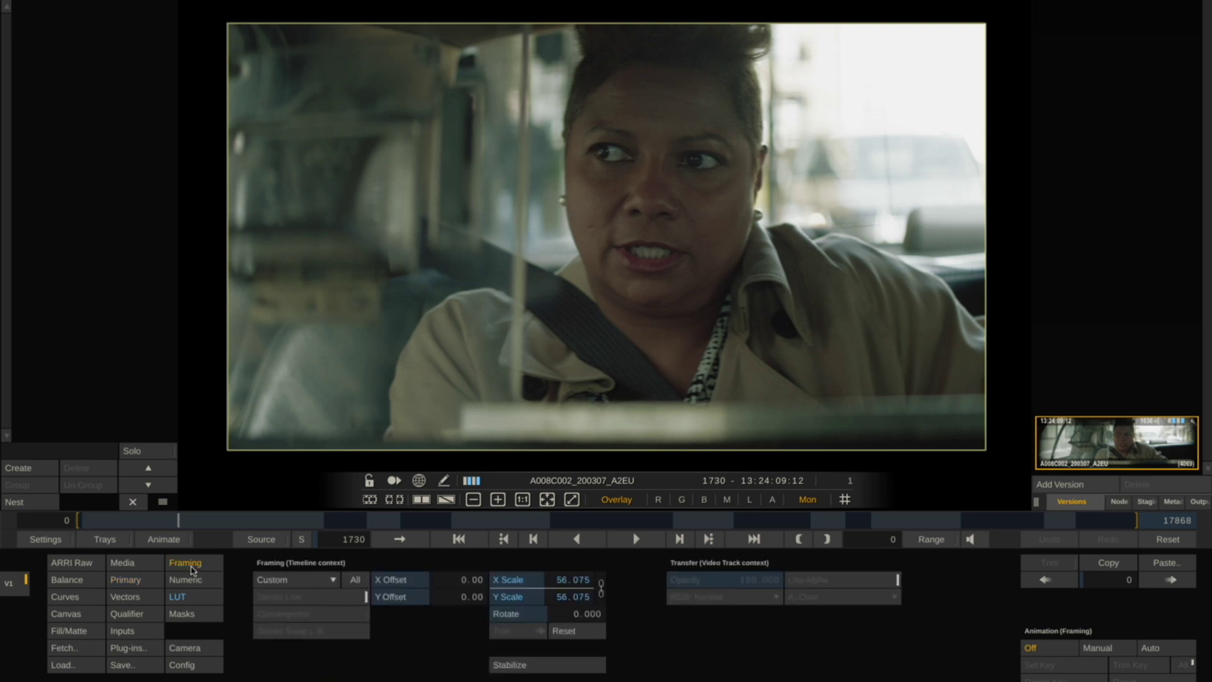
{"action": "left_click", "coordinate": [317, 581]}
{"action": "left_click", "coordinate": [316, 574]}
{"action": "left_click", "coordinate": [311, 583]}
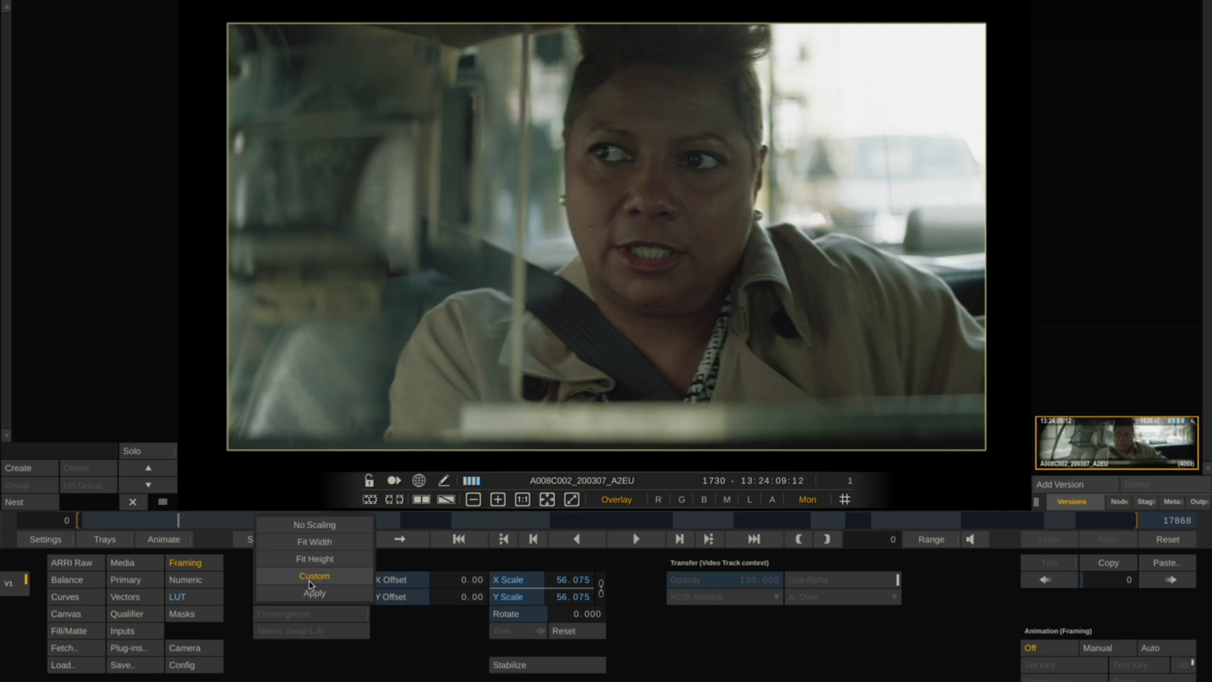
{"action": "left_click", "coordinate": [311, 583]}
{"action": "left_click", "coordinate": [308, 590]}
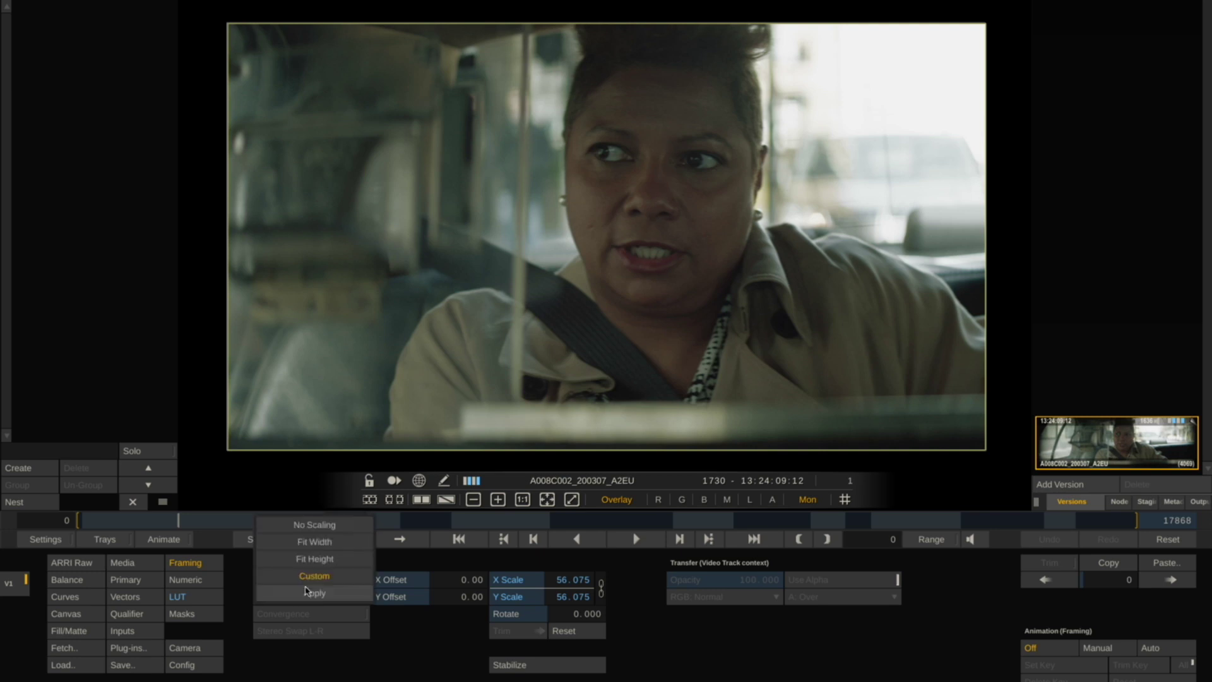
{"action": "left_click", "coordinate": [309, 544]}
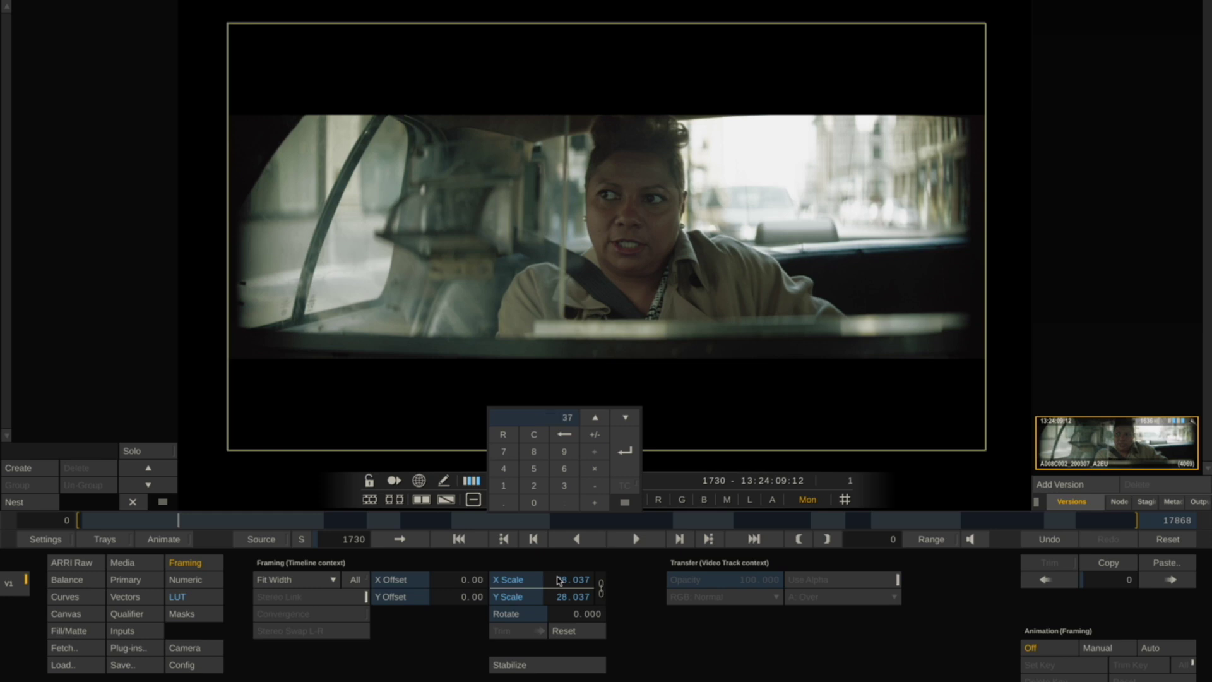
{"action": "key", "text": "Return"}
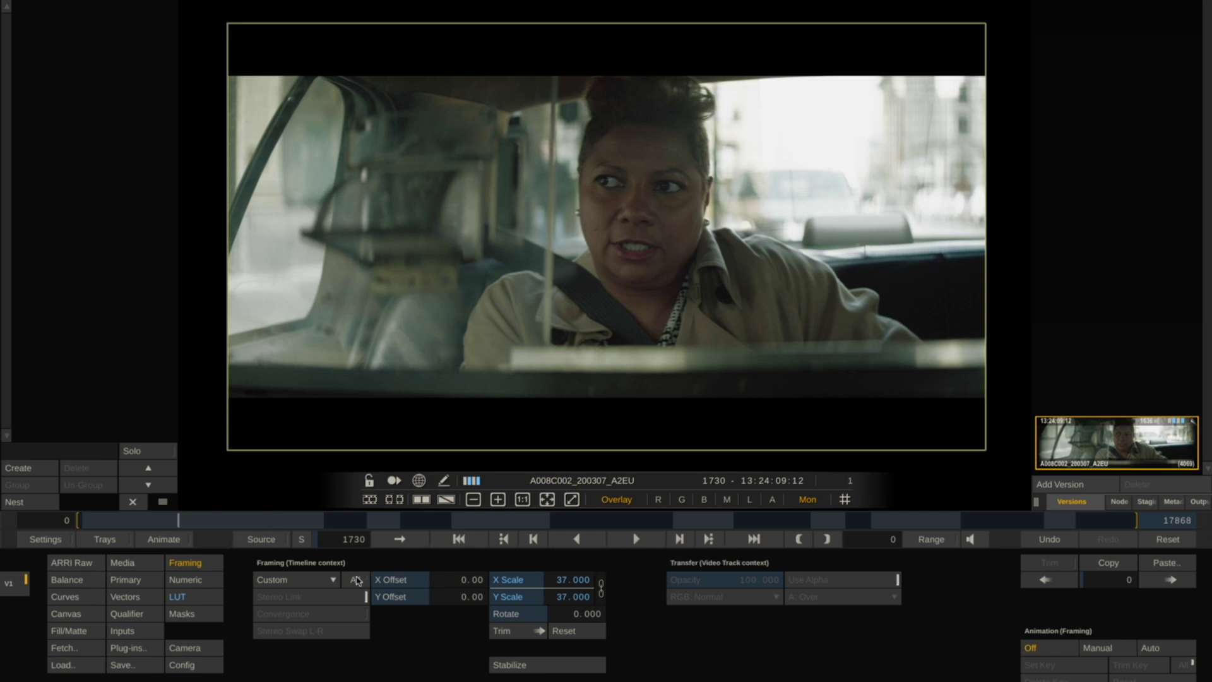
{"action": "left_click", "coordinate": [312, 577]}
{"action": "left_click", "coordinate": [312, 576]}
{"action": "left_click_drag", "start_coordinate": [296, 521], "coordinate": [402, 527]}
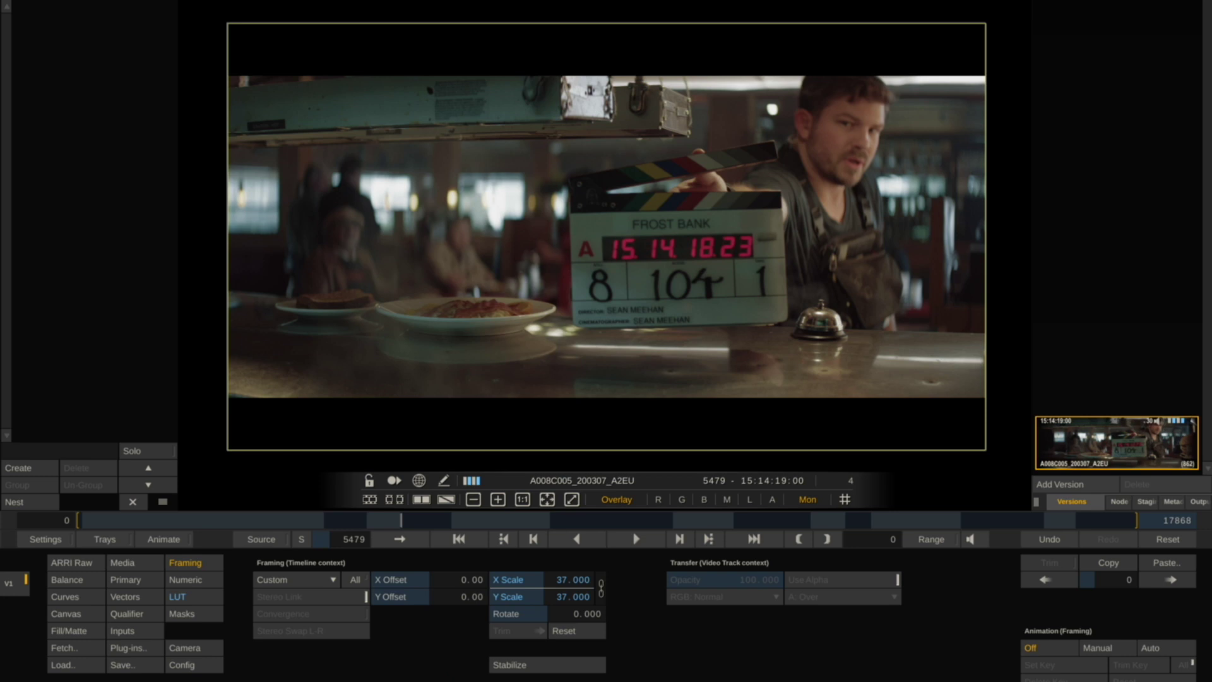
{"action": "key", "text": "Escape"}
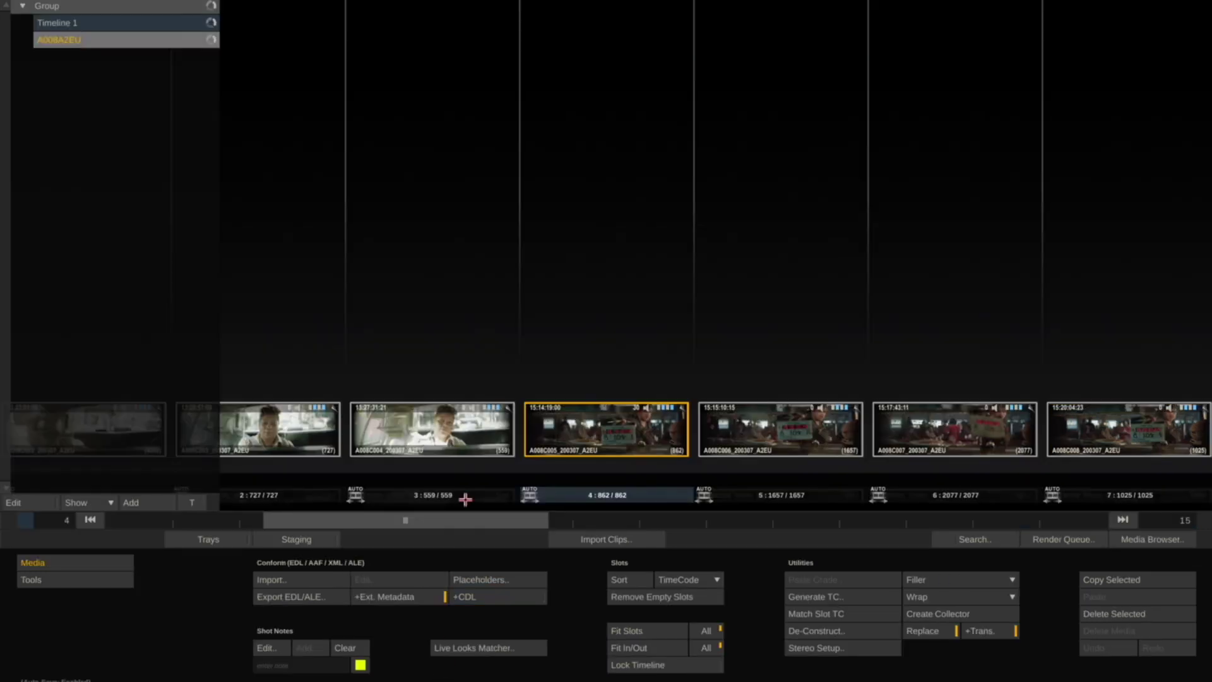
- Select all timeline clips and open the clip table's audio-matching columns to browse for sound
{"action": "key", "text": "ctrl+a"}
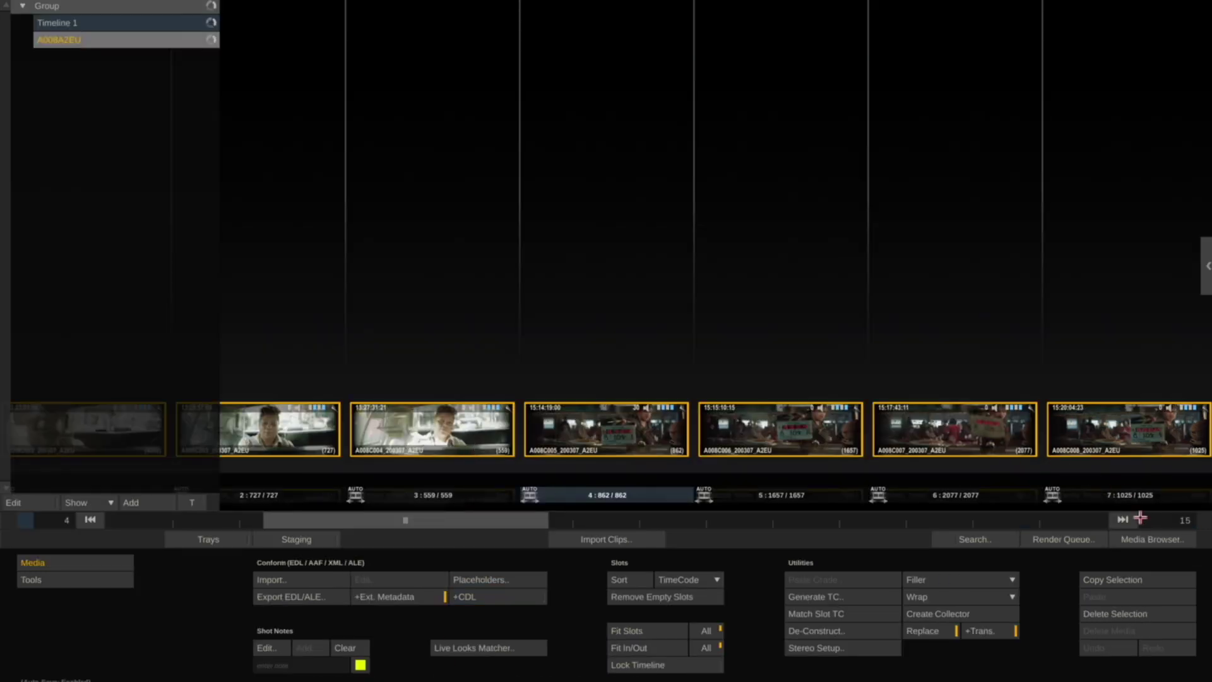
{"action": "left_click", "coordinate": [1149, 540]}
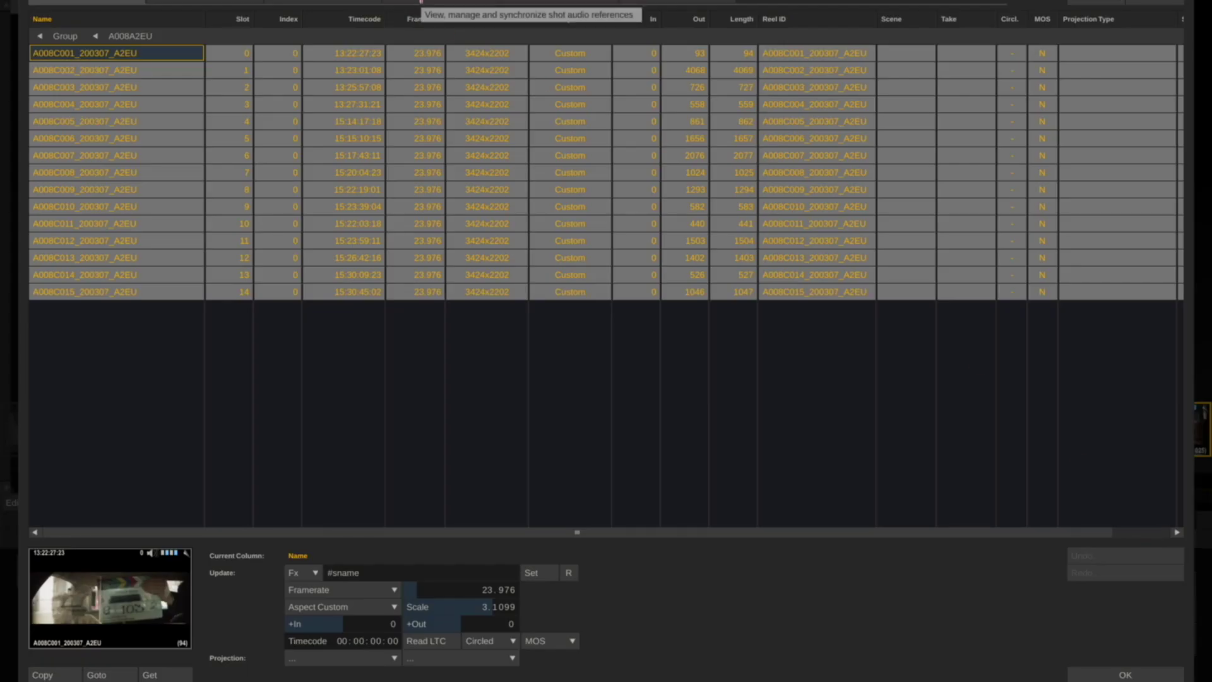
{"action": "left_click", "coordinate": [420, 3]}
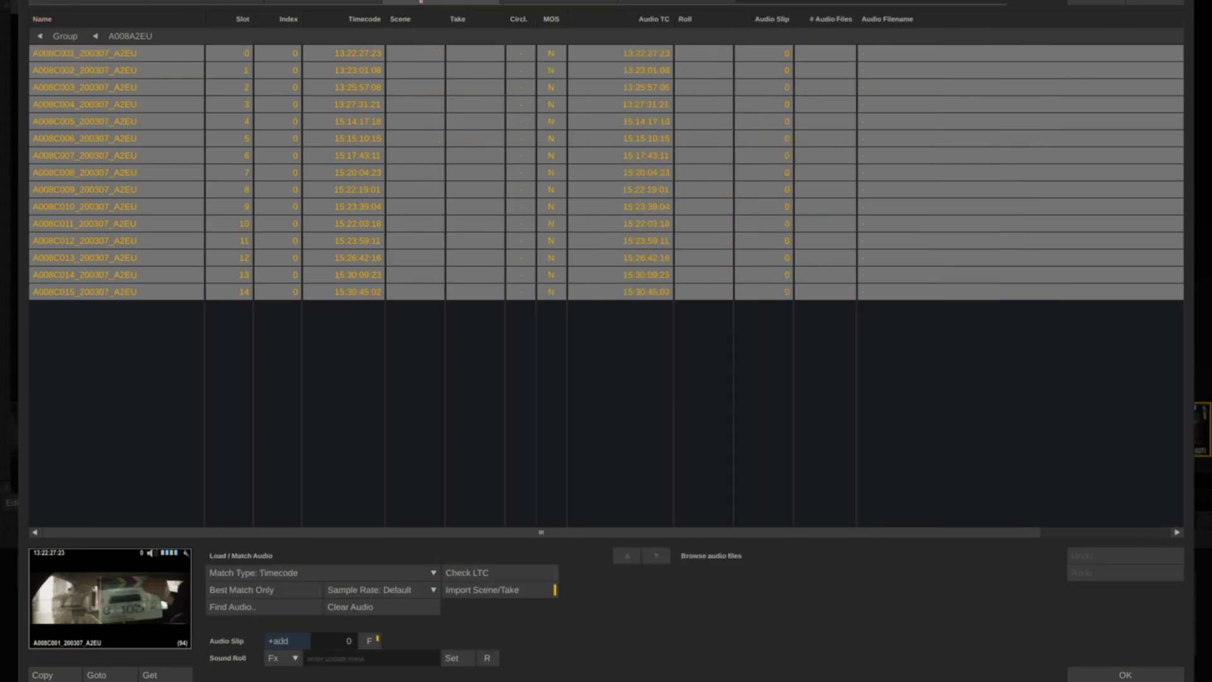
{"action": "left_click", "coordinate": [222, 606]}
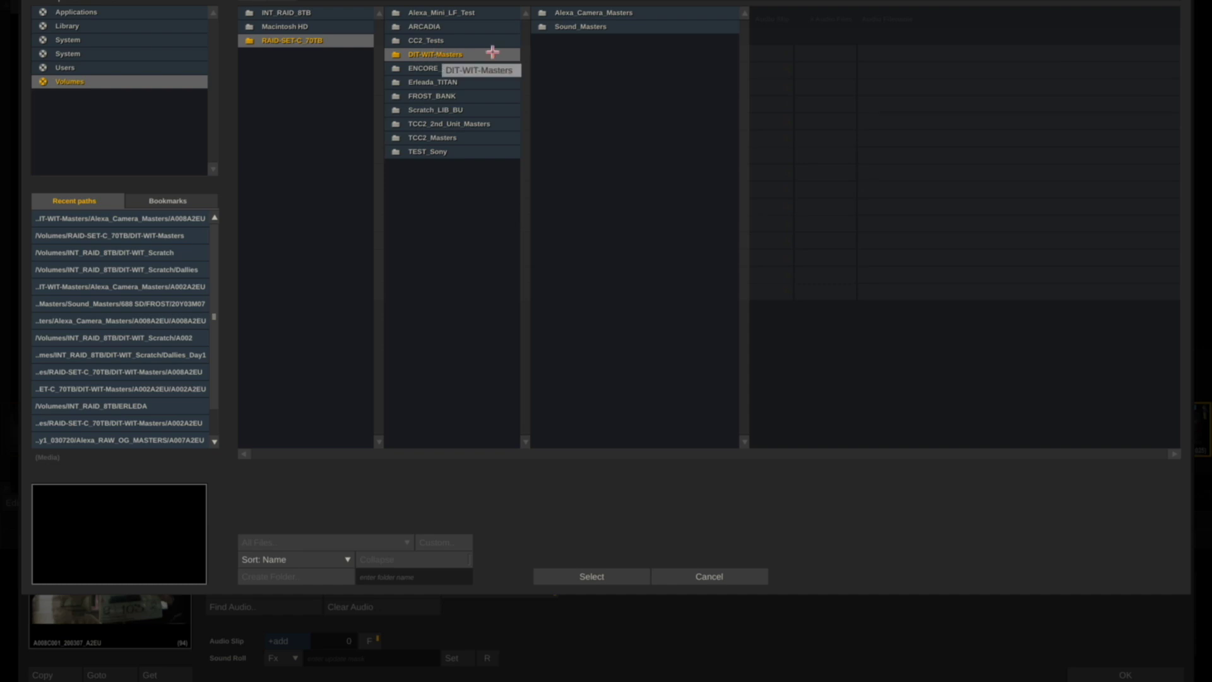
- Match audio from Sound_Masters/688 SD/FROST/20Y03M07 to the clips and close the table
{"action": "left_click", "coordinate": [624, 27]}
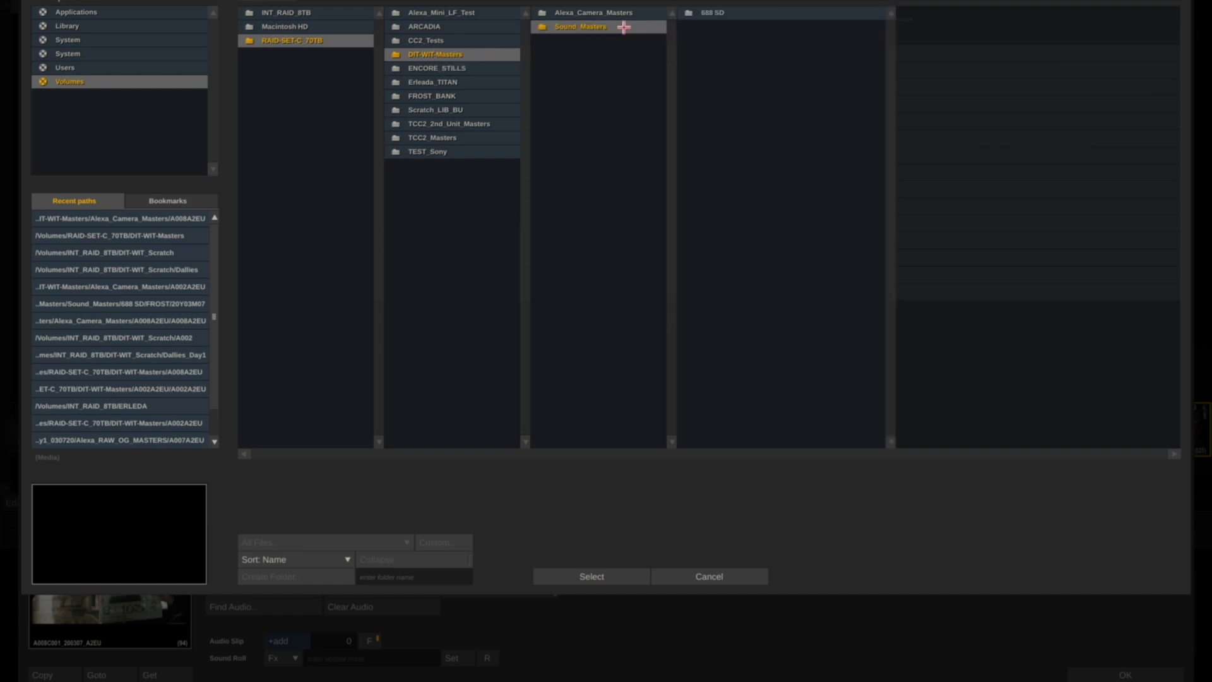
{"action": "left_click", "coordinate": [700, 13]}
{"action": "left_click", "coordinate": [867, 28]}
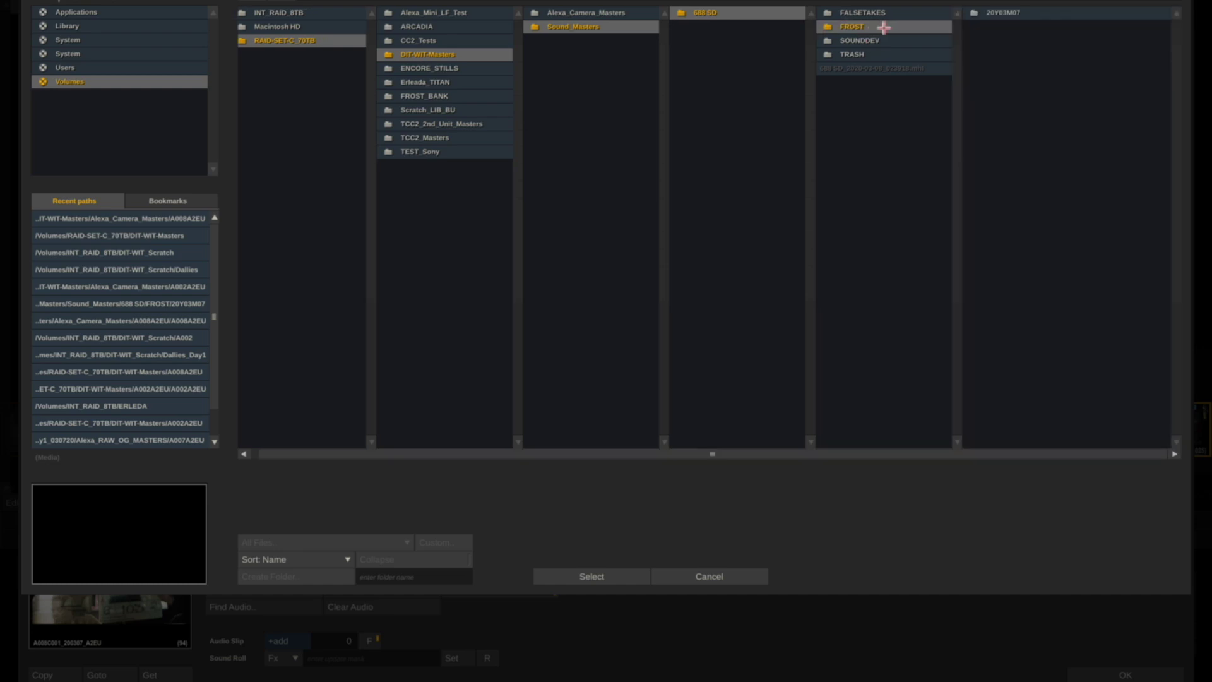
{"action": "left_click", "coordinate": [1000, 13]}
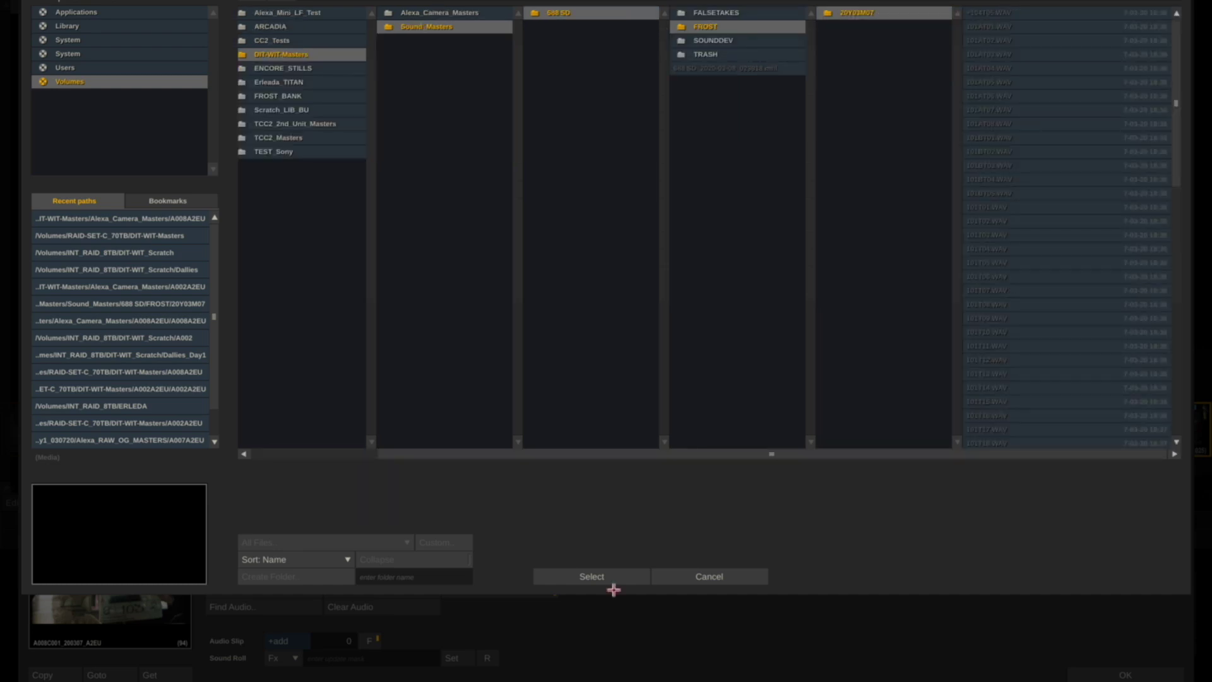
{"action": "left_click", "coordinate": [592, 577]}
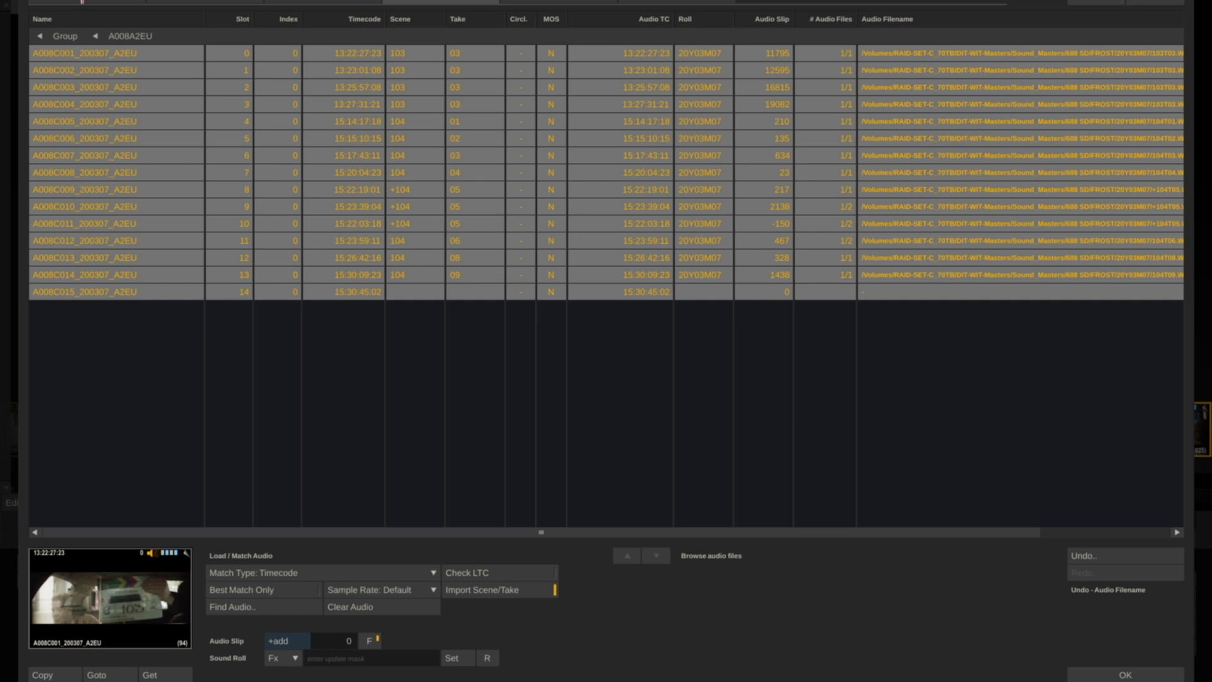
{"action": "left_click", "coordinate": [117, 53]}
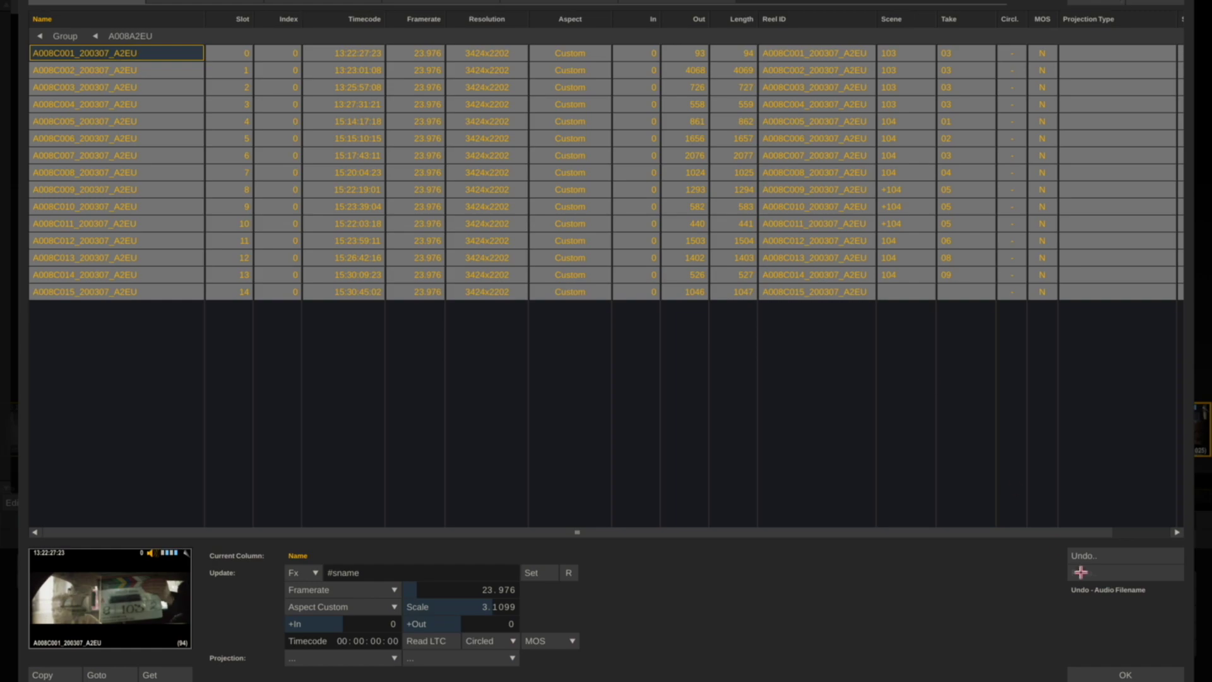
{"action": "left_click", "coordinate": [1132, 674]}
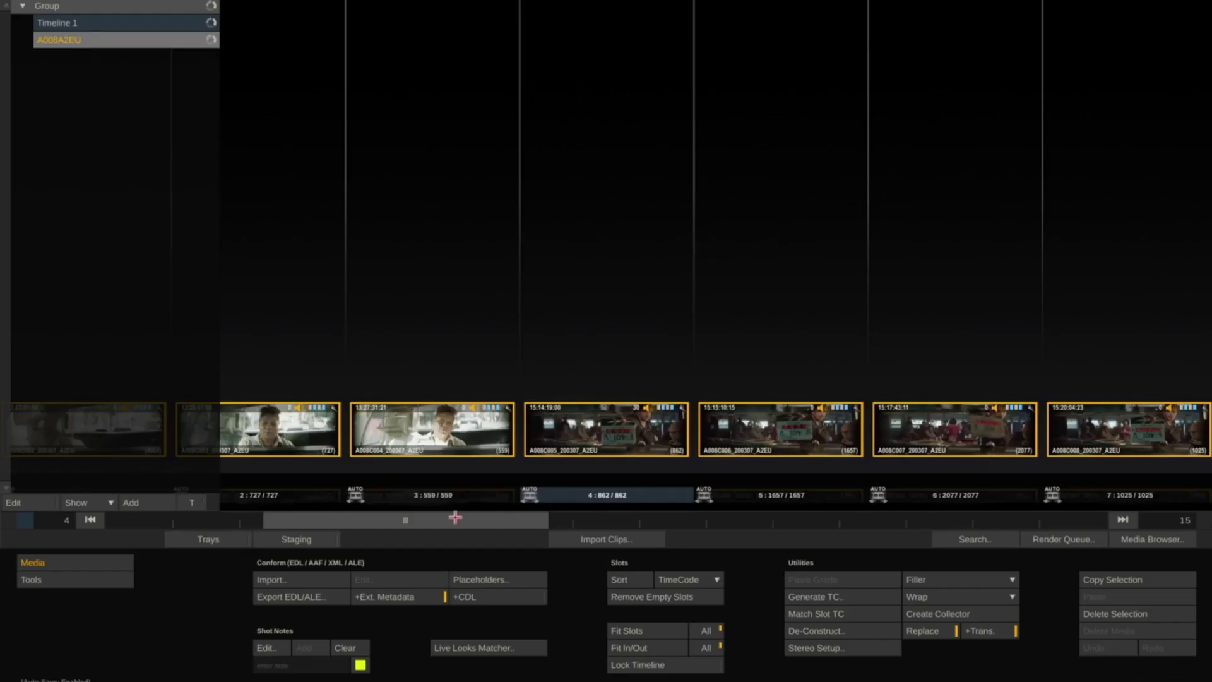
- Open clip A008C005 in the player and keep SDI Embedded Audio as the output device
{"action": "key", "text": "Return"}
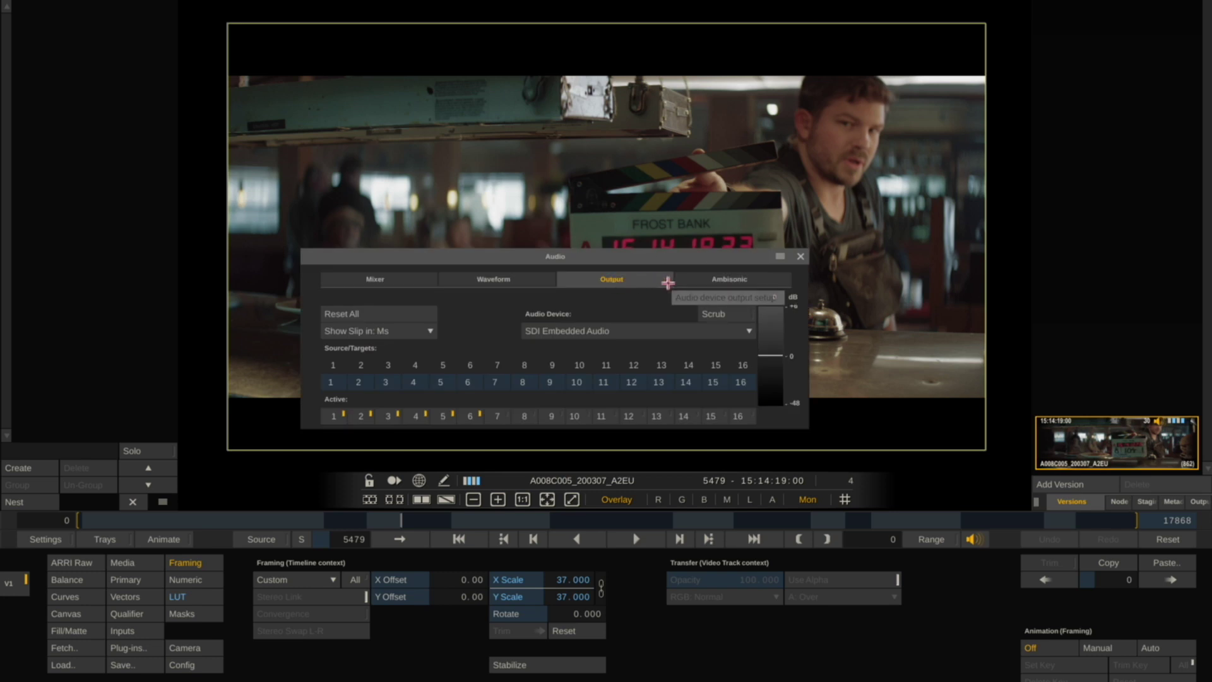
{"action": "left_click", "coordinate": [700, 331]}
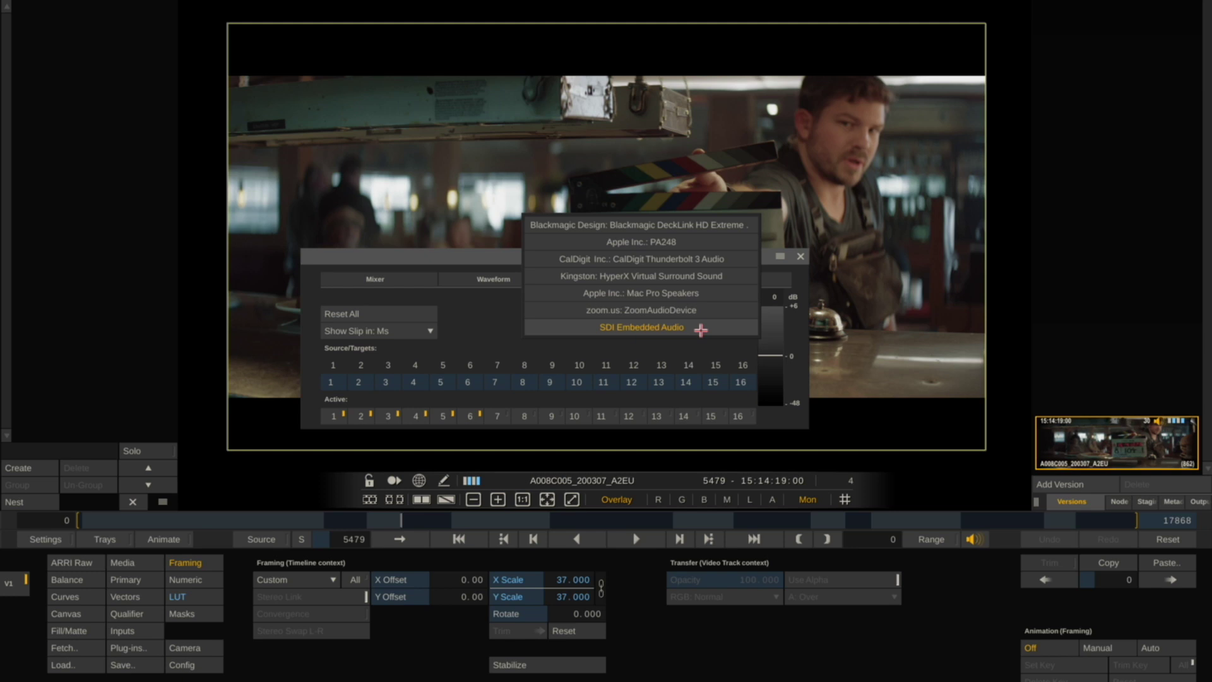
{"action": "left_click", "coordinate": [508, 333]}
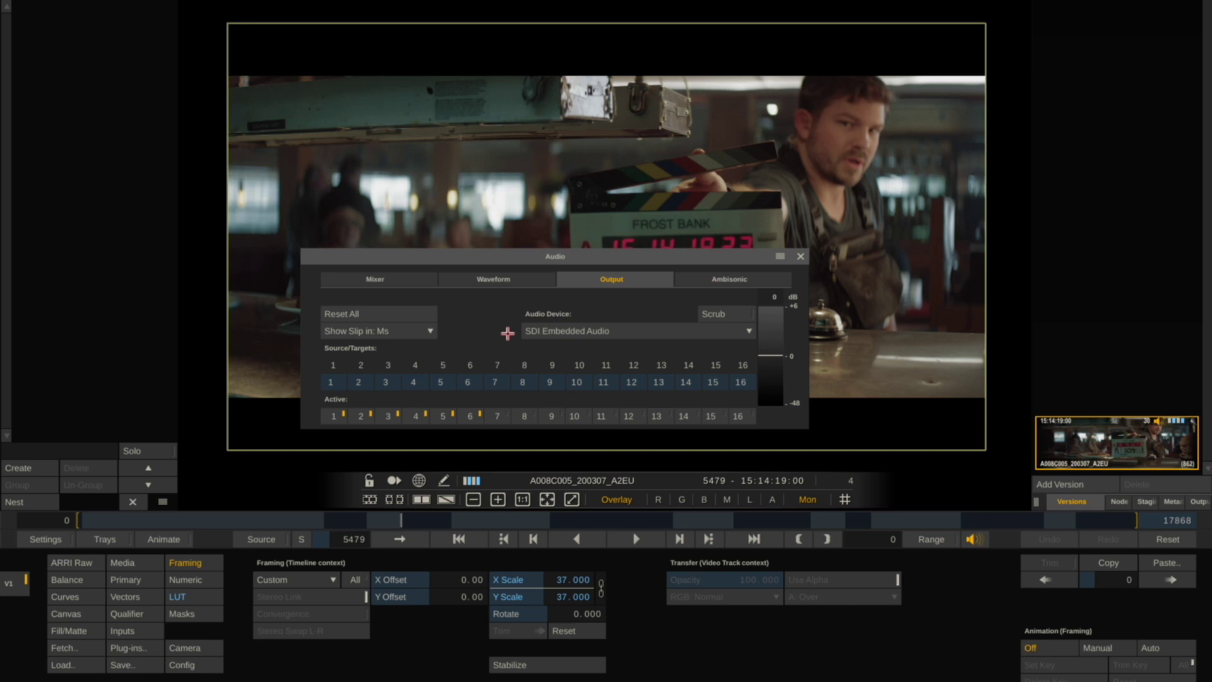
- Play part of A008C005 while watching its 16 per-channel audio level meters
{"action": "left_click", "coordinate": [401, 280]}
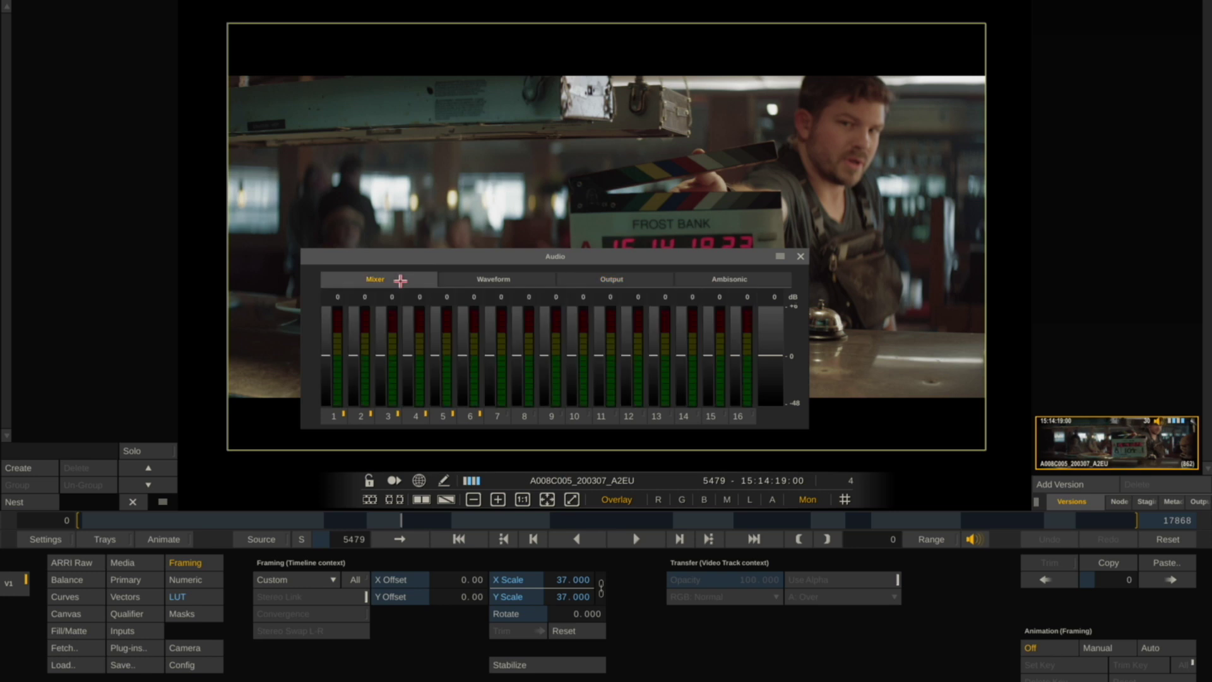
{"action": "key", "text": "space"}
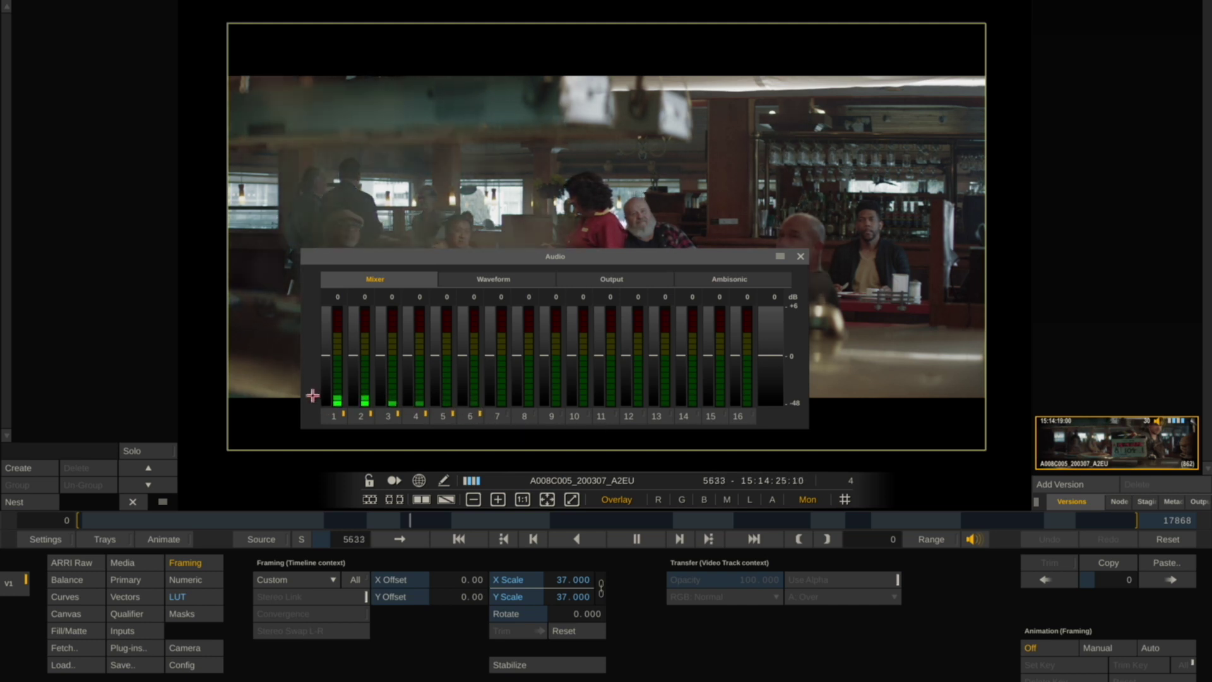
{"action": "key", "text": "space"}
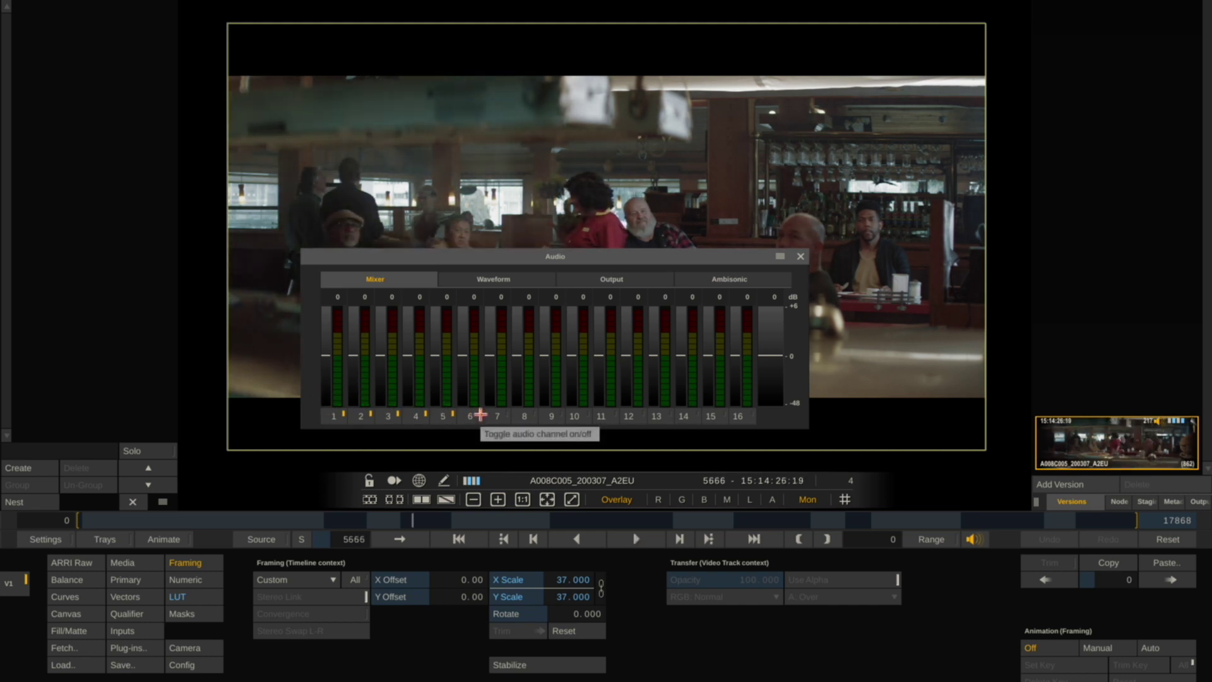
- Expand the clip timeline's audio tracks A1–A14, then switch the audio window to the waveform view
{"action": "key", "text": "e"}
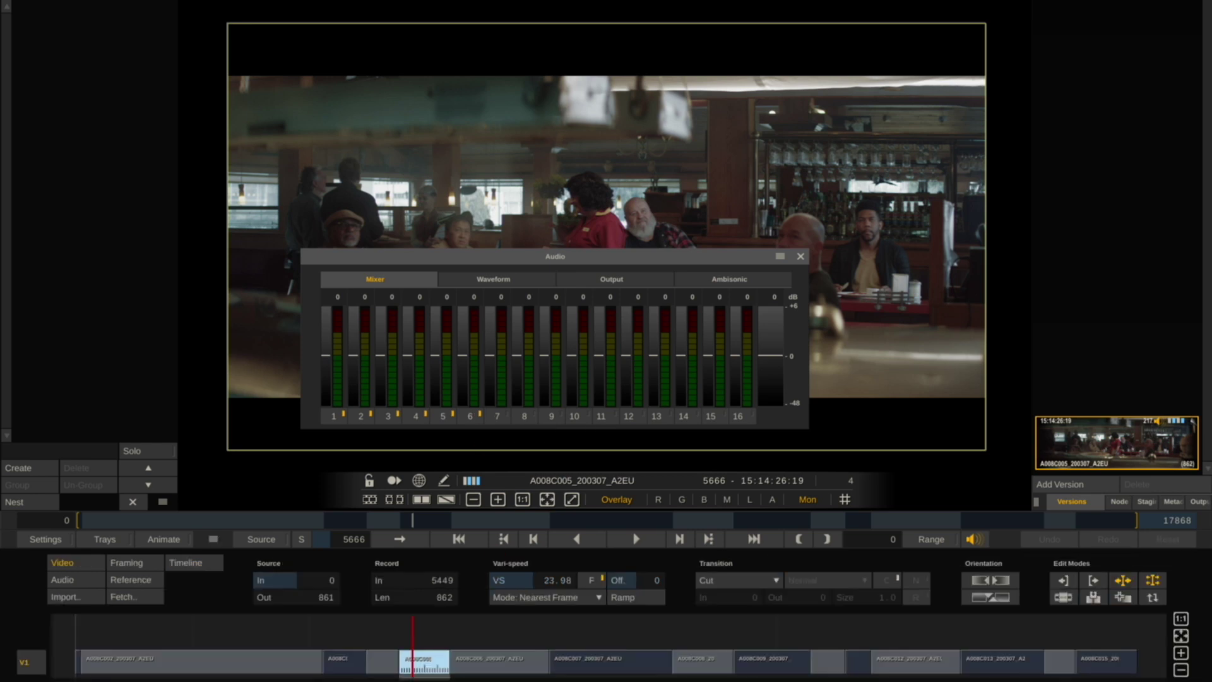
{"action": "left_click", "coordinate": [58, 579]}
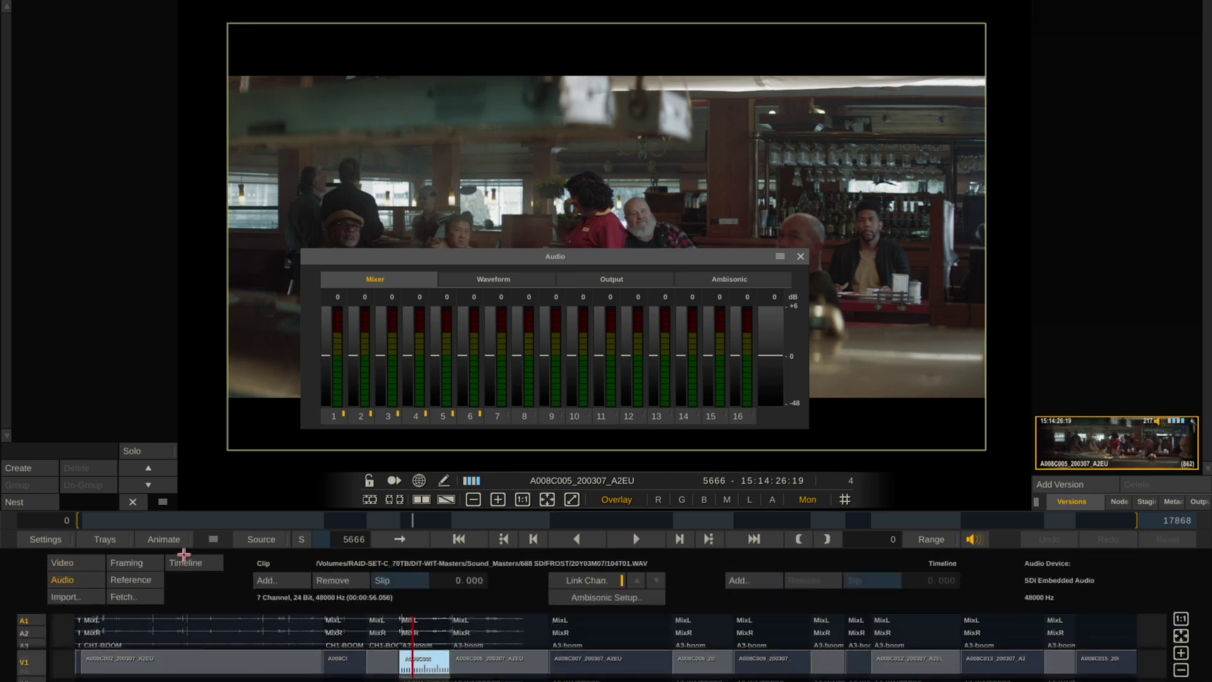
{"action": "left_click_drag", "start_coordinate": [211, 542], "coordinate": [196, 329]}
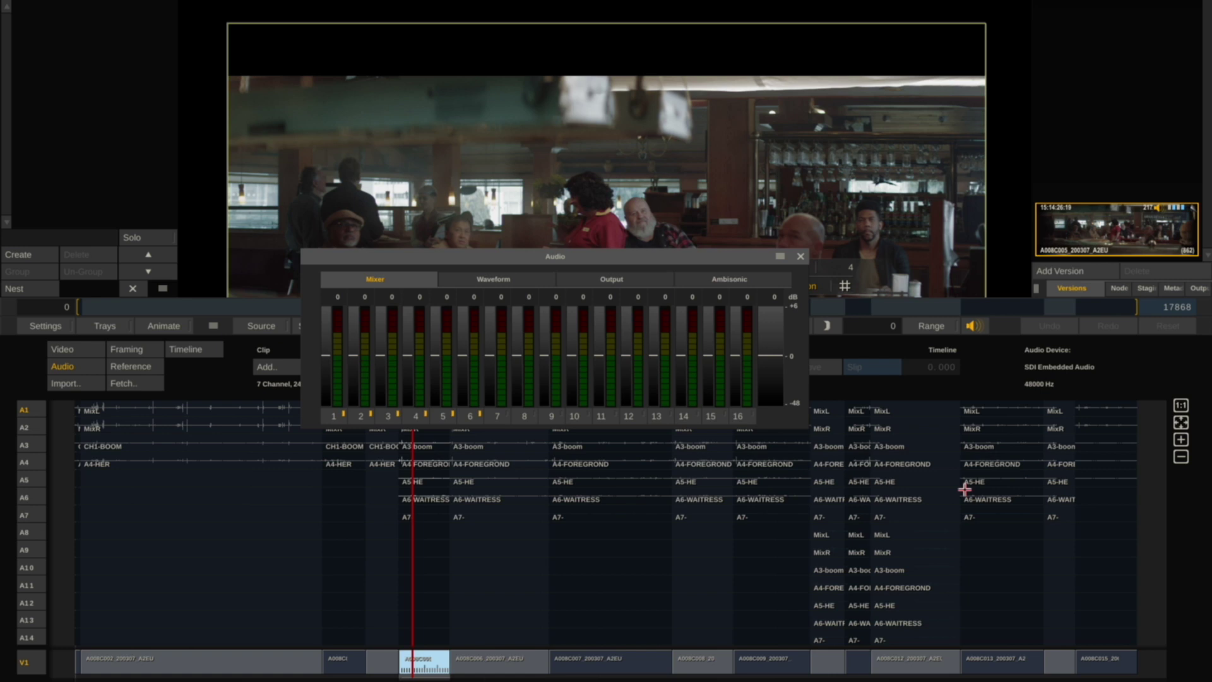
{"action": "key", "text": "Escape"}
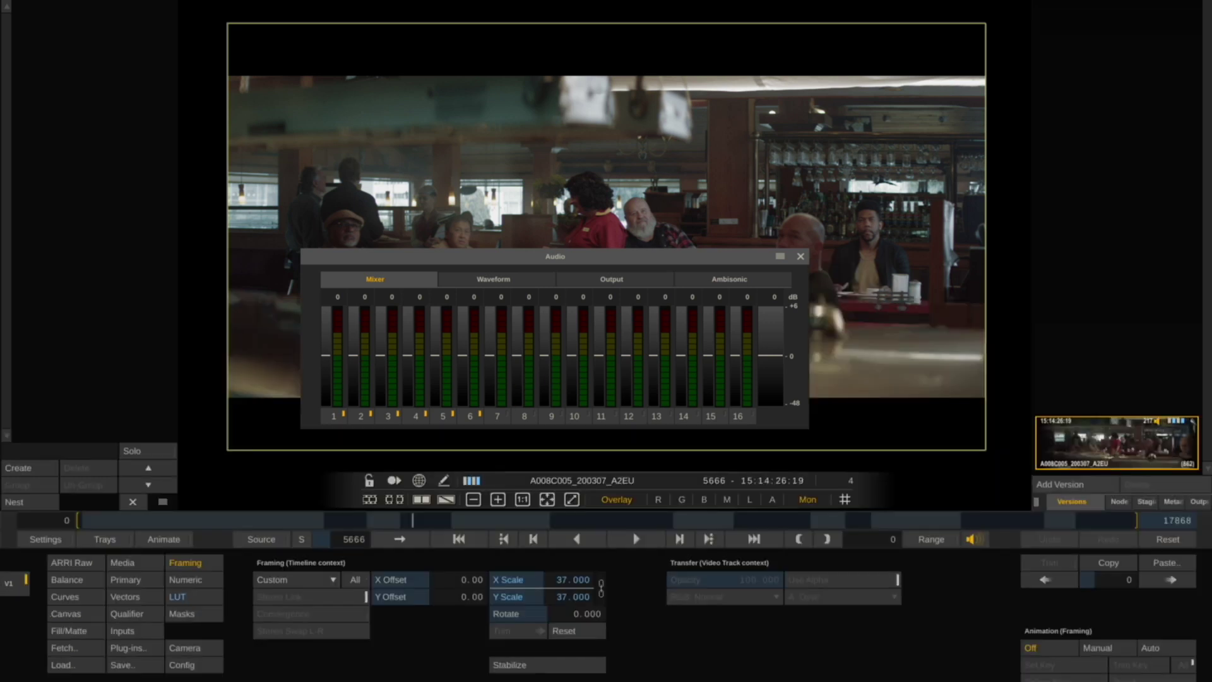
{"action": "left_click", "coordinate": [515, 277]}
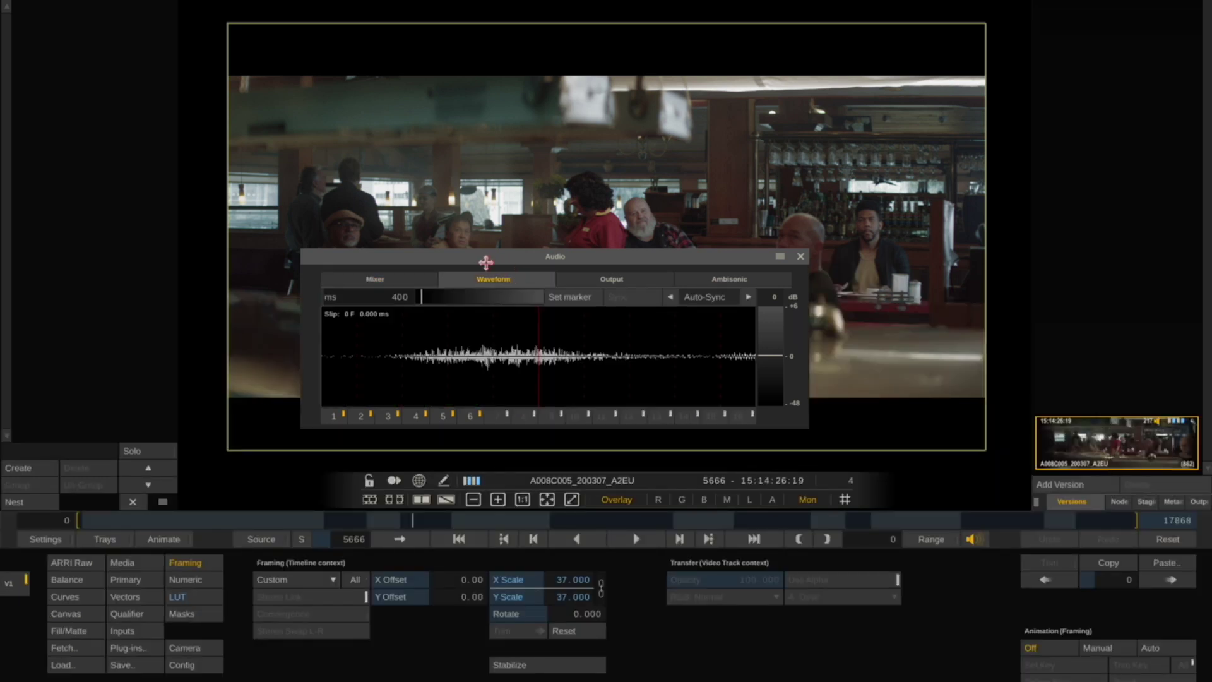
- Scrub back before the slate and step frame by frame to locate the clapper strike
{"action": "left_click_drag", "start_coordinate": [490, 260], "coordinate": [507, 248]}
{"action": "left_click", "coordinate": [410, 528]}
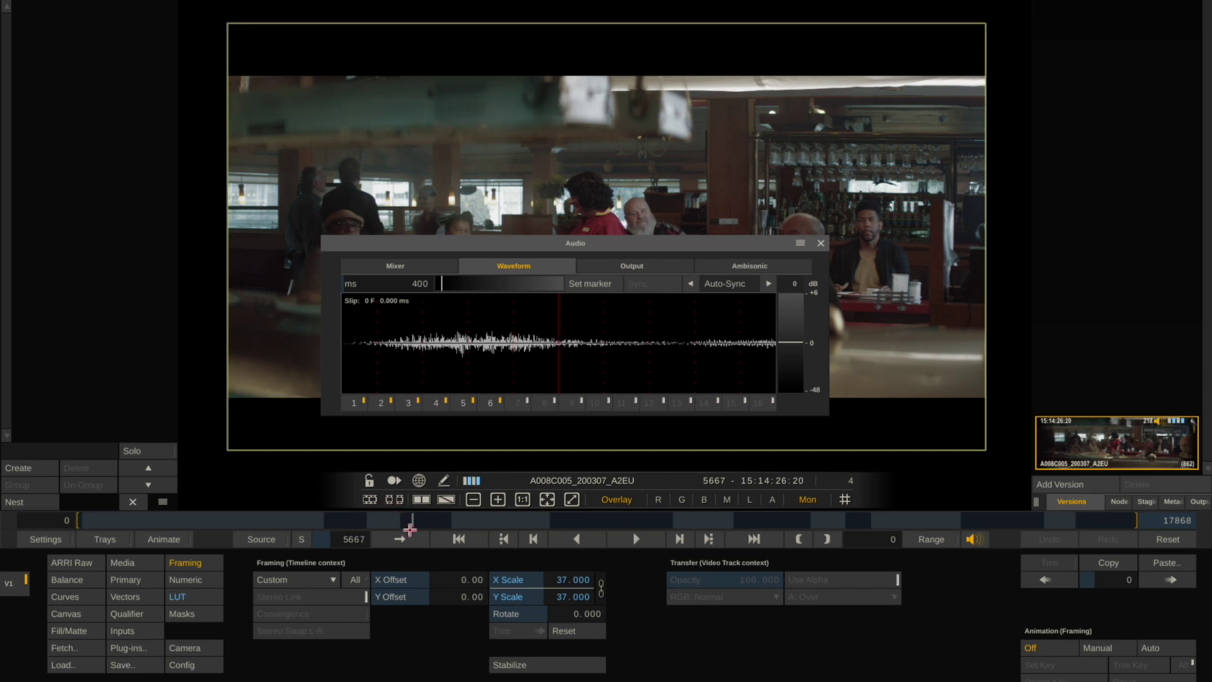
{"action": "left_click_drag", "start_coordinate": [409, 528], "coordinate": [400, 528]}
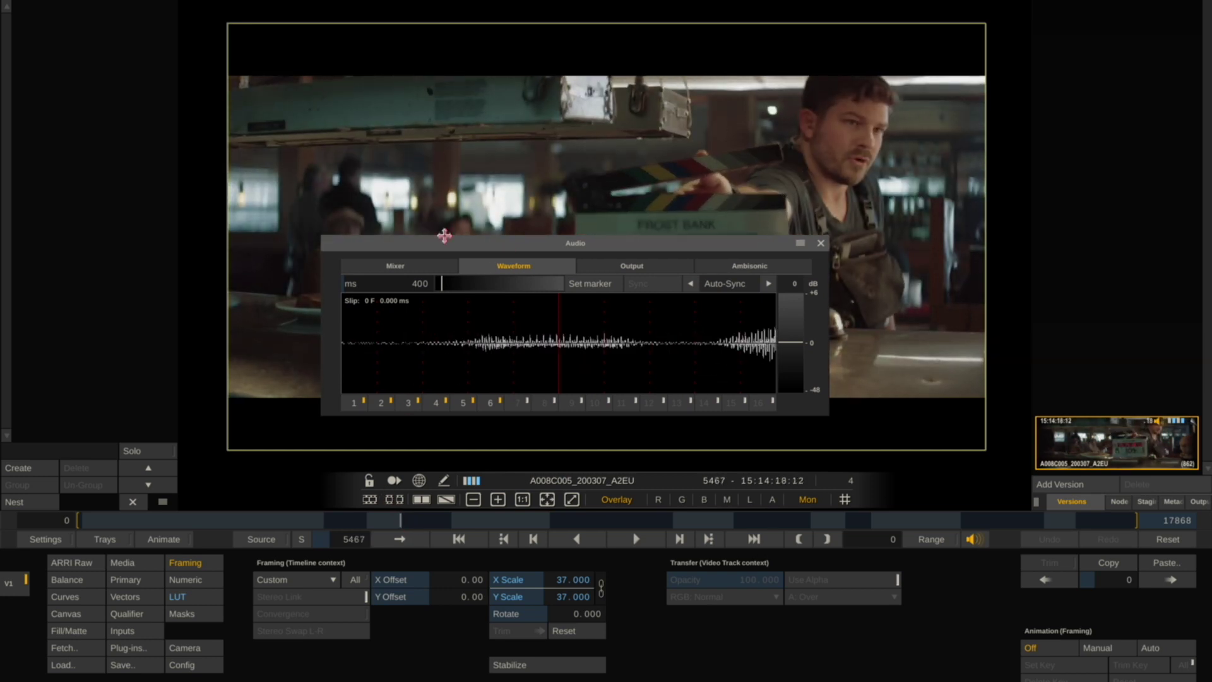
{"action": "left_click_drag", "start_coordinate": [447, 246], "coordinate": [567, 299]}
{"action": "key", "text": "space"}
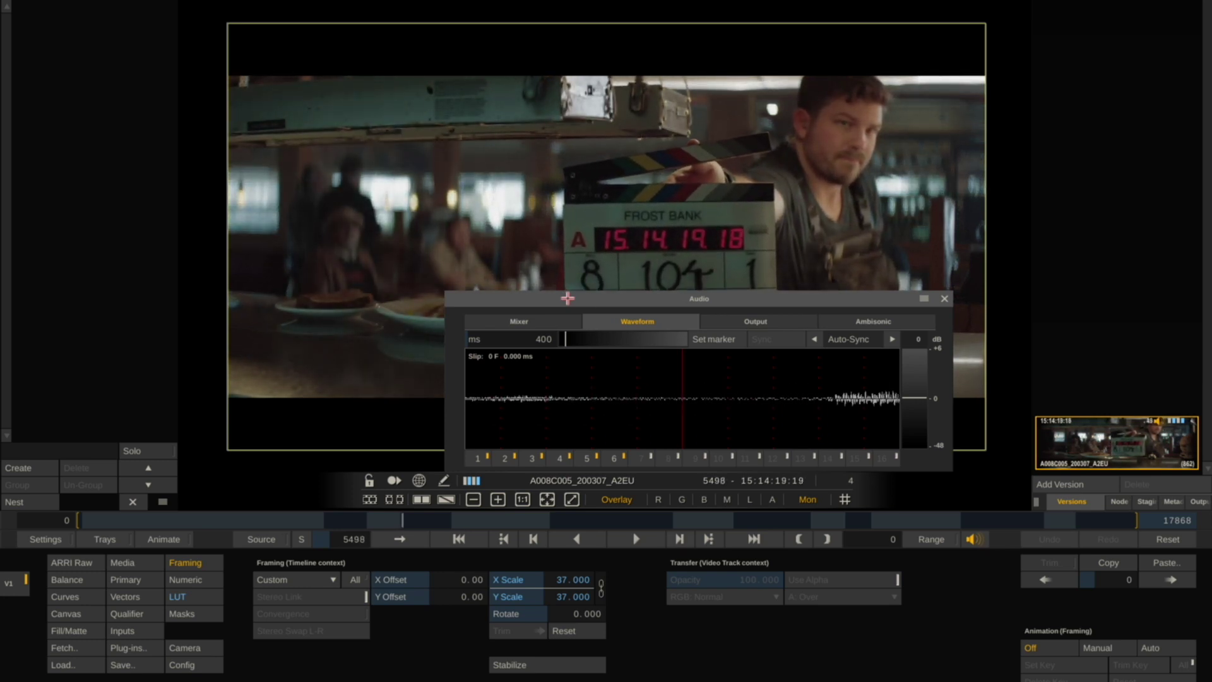
{"action": "key", "text": "Right"}
{"action": "key", "text": "Right"}
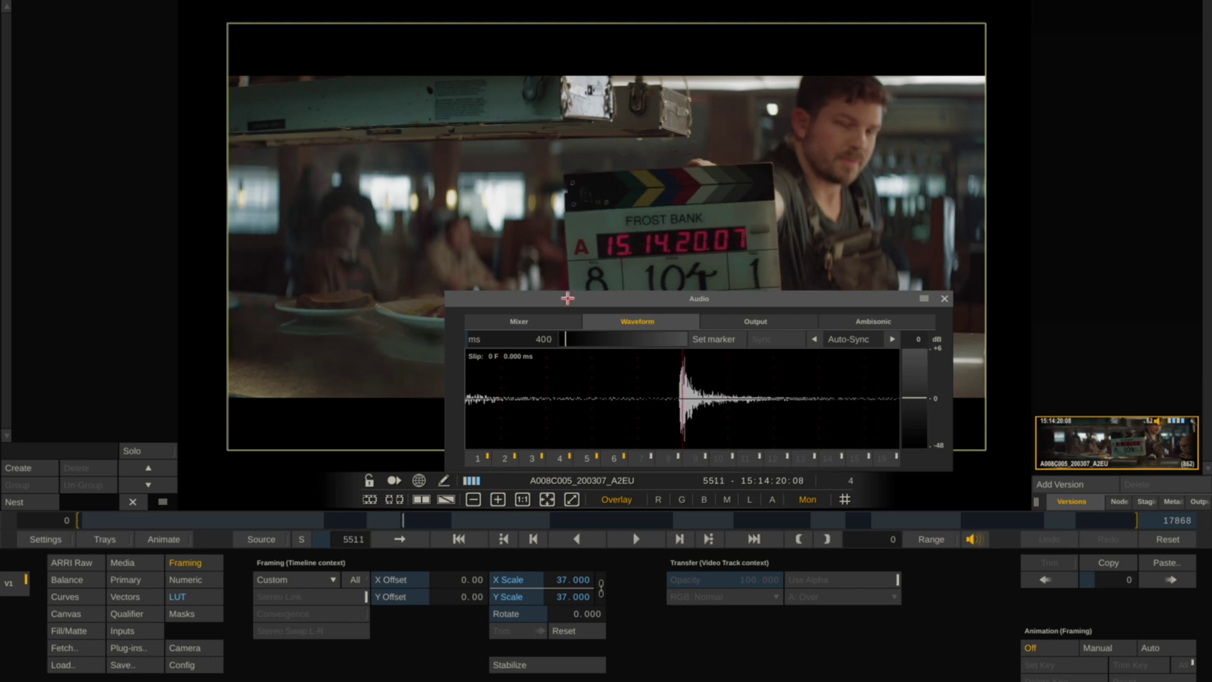
{"action": "key", "text": "Left"}
{"action": "key", "text": "Left"}
{"action": "key", "text": "Right"}
{"action": "key", "text": "Right"}
{"action": "key", "text": "Left"}
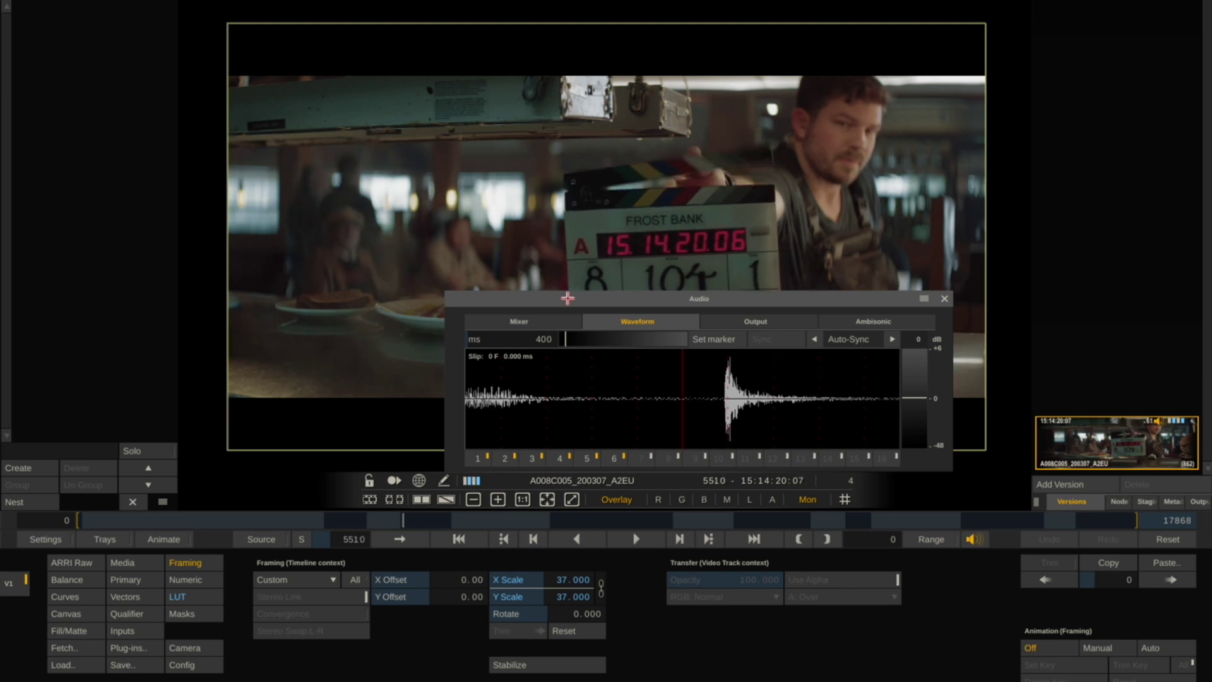
{"action": "key", "text": "Right"}
{"action": "key", "text": "Left"}
{"action": "key", "text": "Right"}
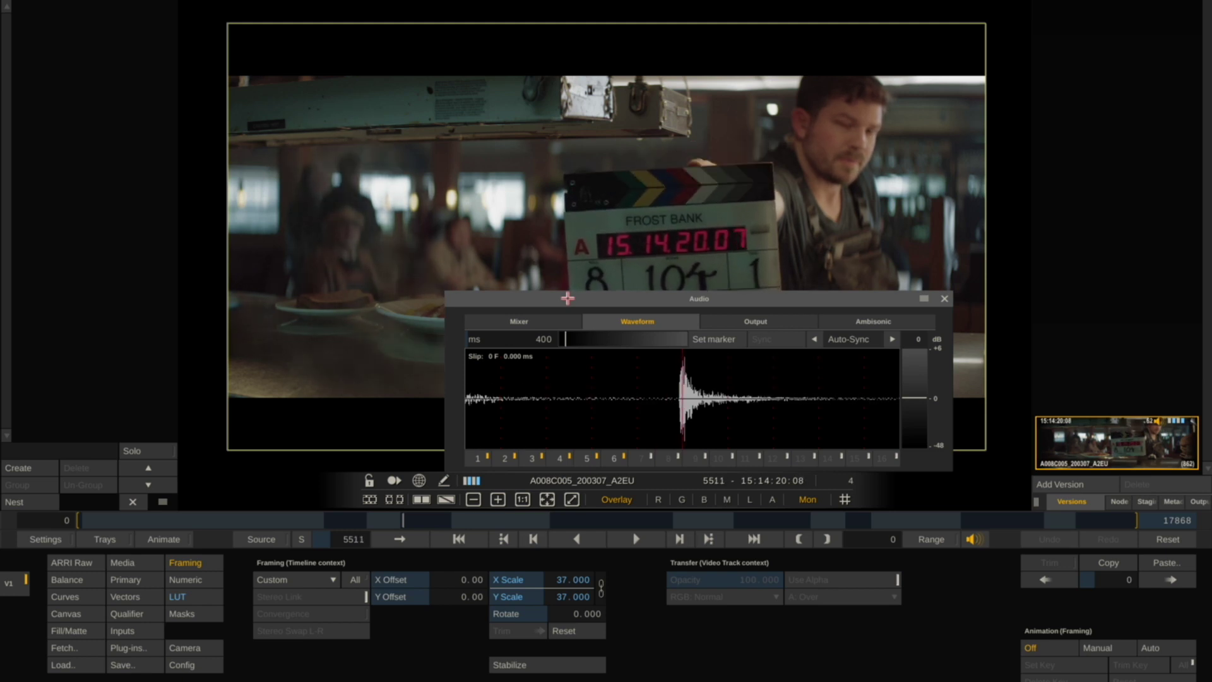
{"action": "key", "text": "Left"}
{"action": "key", "text": "Right"}
{"action": "key", "text": "Left"}
{"action": "key", "text": "Right"}
{"action": "key", "text": "Left"}
{"action": "key", "text": "Right"}
{"action": "key", "text": "Left"}
{"action": "key", "text": "Right"}
{"action": "key", "text": "Left"}
{"action": "key", "text": "Right"}
- Slip the audio three frames and slide the waveform onto clap frame 5511, then play to check sync
{"action": "key", "text": "ctrl+Left"}
{"action": "key", "text": "ctrl+Left"}
{"action": "key", "text": "ctrl+Left"}
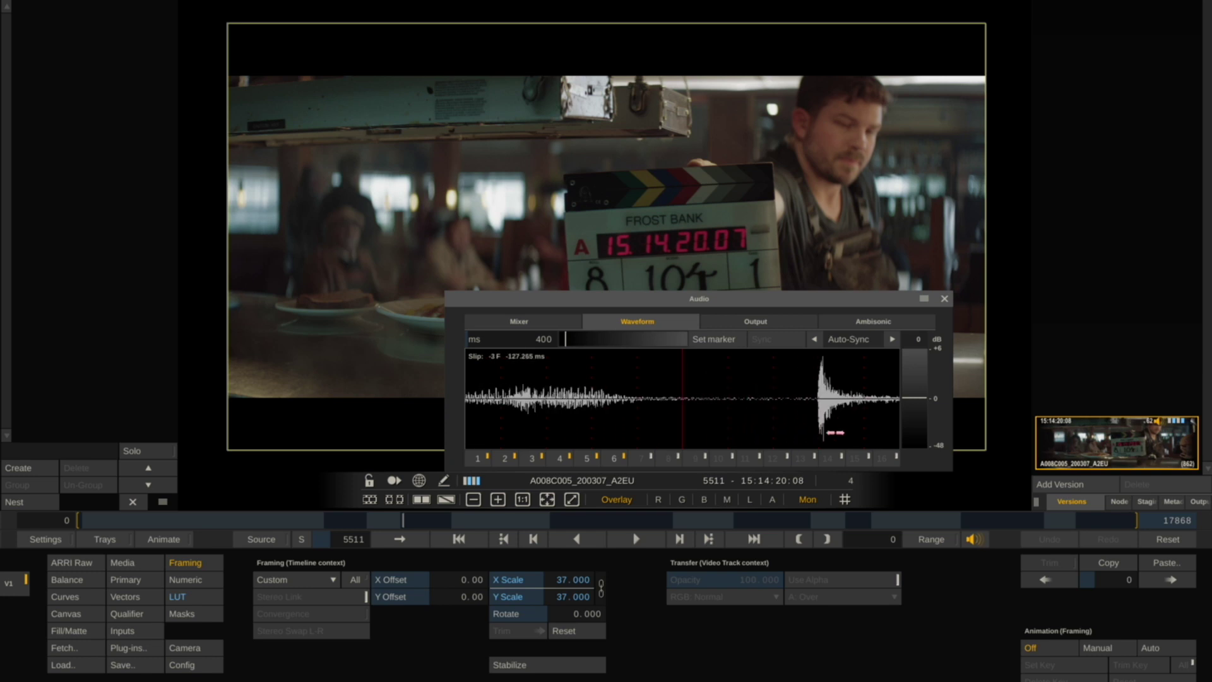
{"action": "key", "text": "Left"}
{"action": "key", "text": "Left"}
{"action": "key", "text": "Right"}
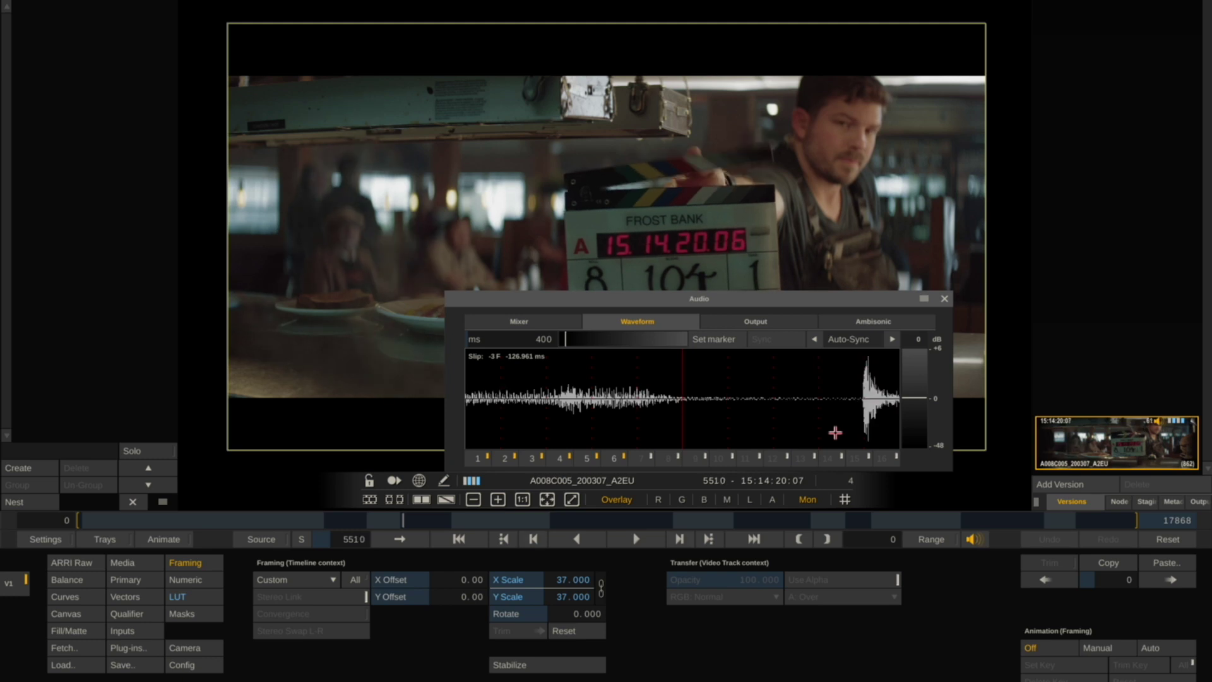
{"action": "key", "text": "Right"}
{"action": "key", "text": "Left"}
{"action": "key", "text": "Left"}
{"action": "key", "text": "Right"}
{"action": "key", "text": "Right"}
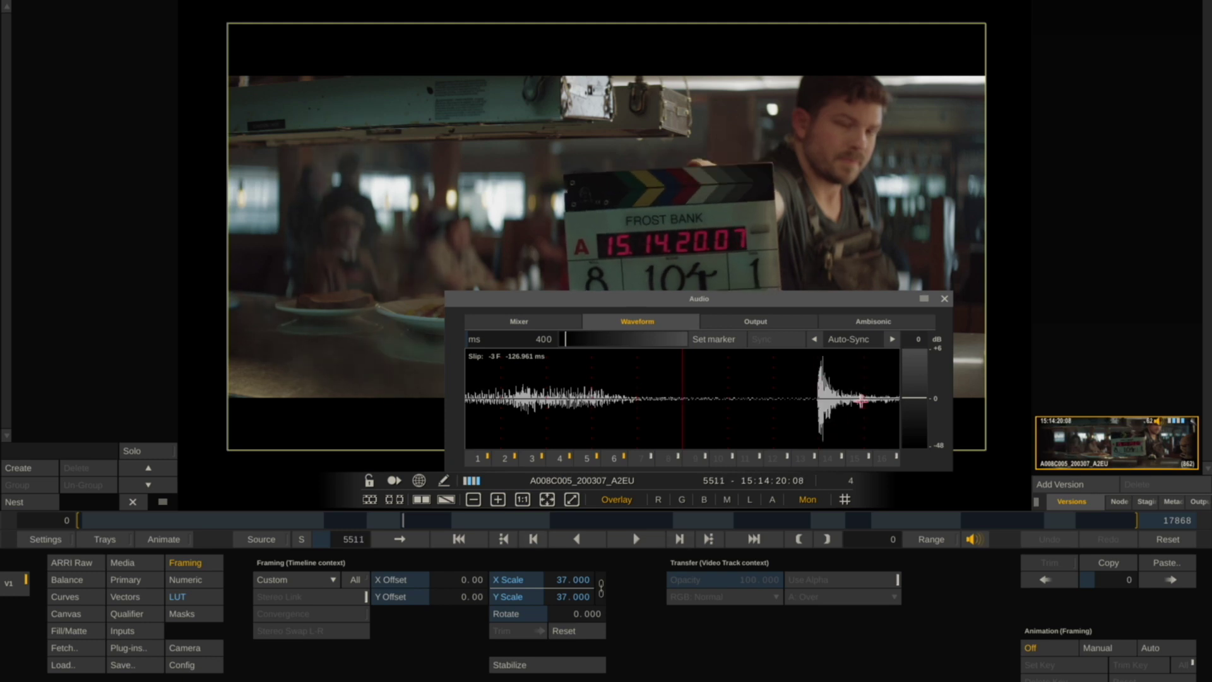
{"action": "left_click_drag", "start_coordinate": [862, 401], "coordinate": [738, 401]}
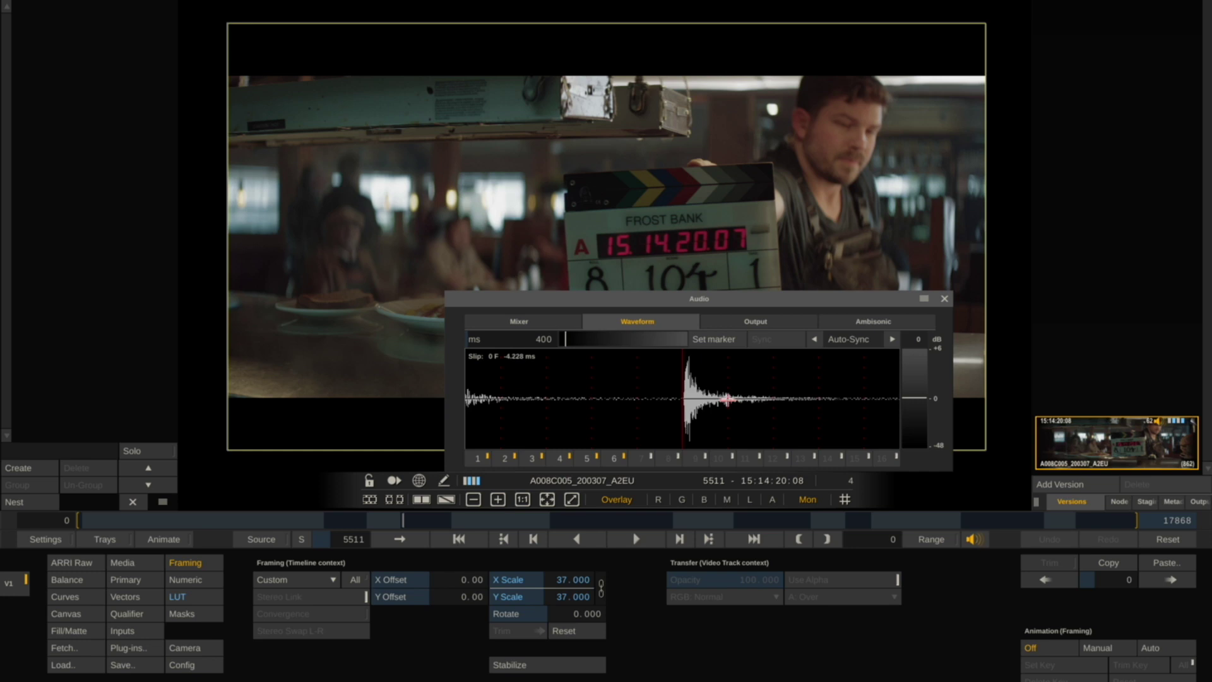
{"action": "key", "text": "Left"}
{"action": "key", "text": "Left"}
{"action": "key", "text": "Left"}
{"action": "key", "text": "Left"}
{"action": "key", "text": "Left"}
{"action": "key", "text": "Left"}
{"action": "key", "text": "Left"}
{"action": "key", "text": "Left"}
{"action": "key", "text": "Left"}
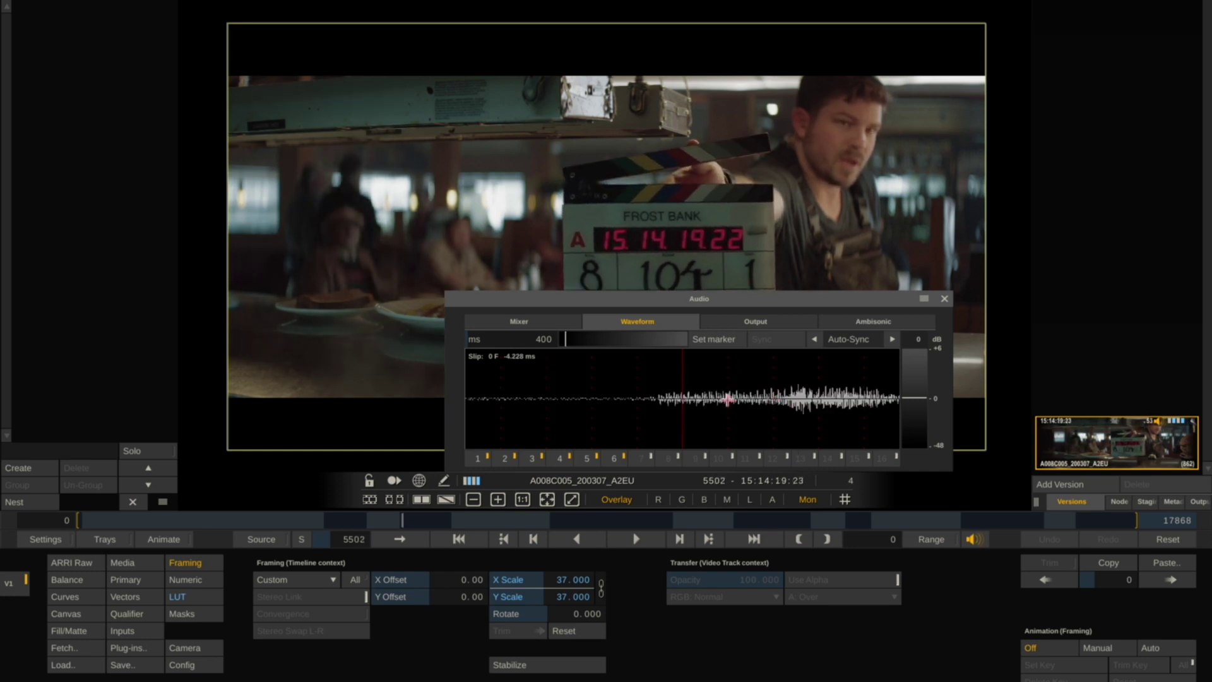
{"action": "key", "text": "space"}
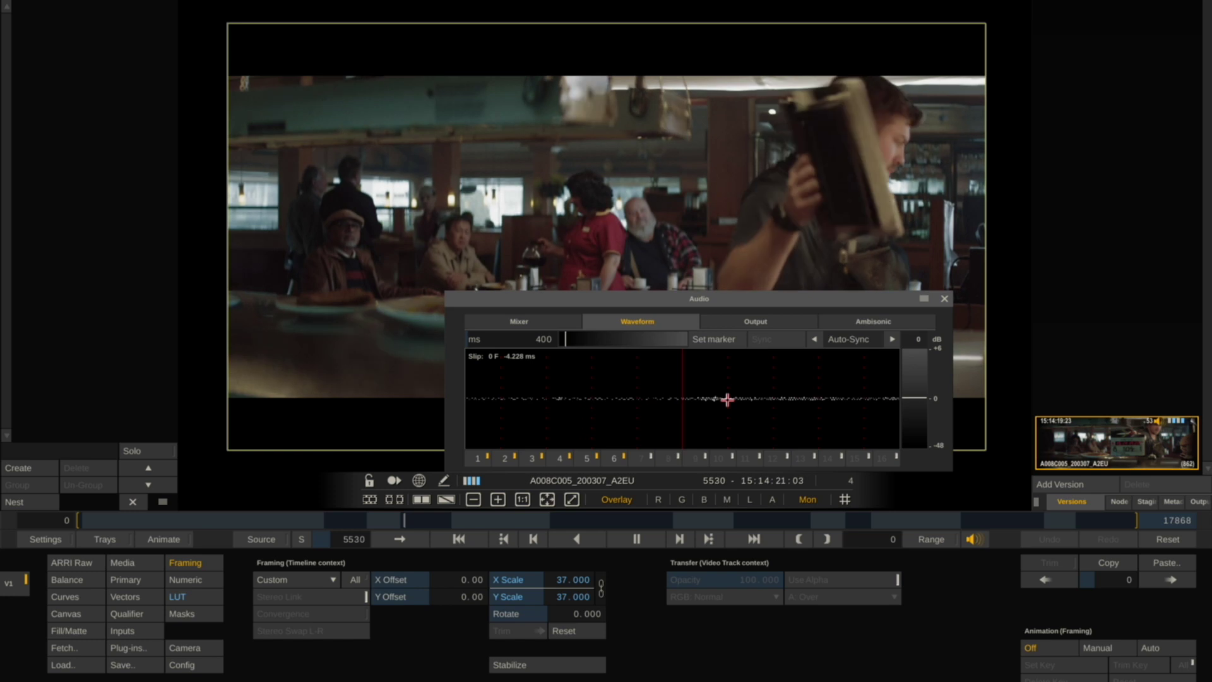
- On clip A008C006, find the clap frame and slip its audio to align the clap
{"action": "left_click", "coordinate": [456, 521]}
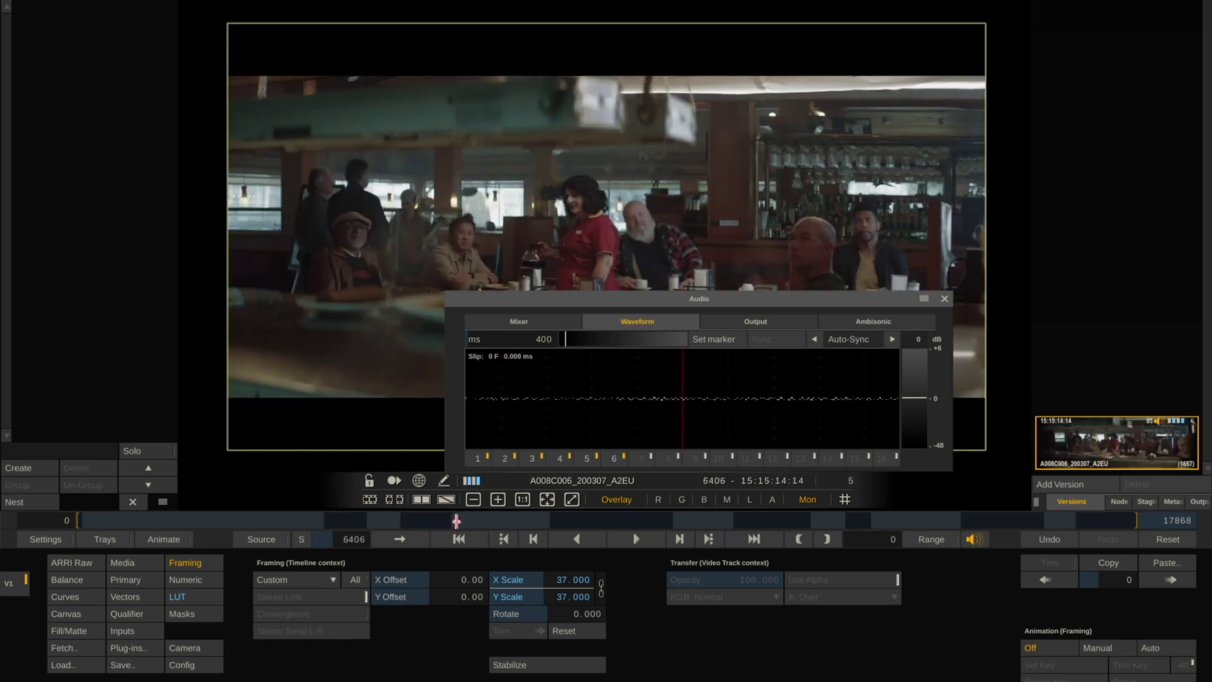
{"action": "key", "text": "j"}
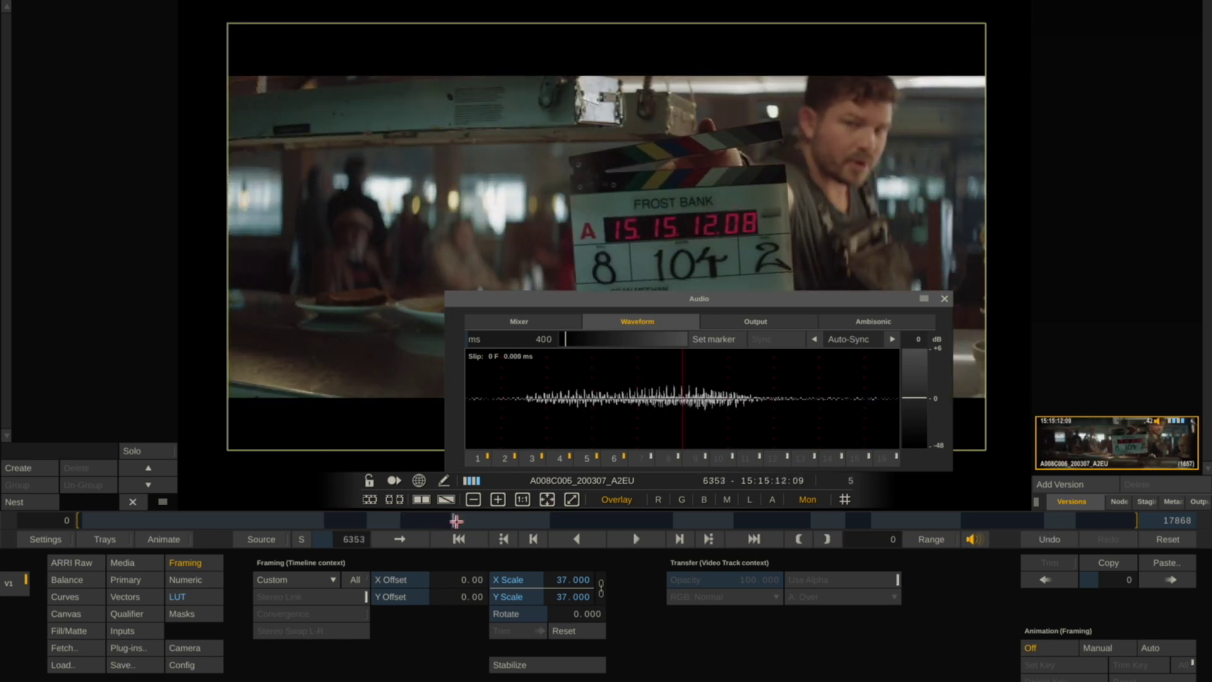
{"action": "key", "text": "Right"}
{"action": "key", "text": "Right"}
{"action": "key", "text": "Right"}
{"action": "key", "text": "Right"}
{"action": "key", "text": "Right"}
{"action": "key", "text": "Right"}
{"action": "key", "text": "Right"}
{"action": "key", "text": "Right"}
{"action": "key", "text": "Left"}
{"action": "key", "text": "Left"}
{"action": "key", "text": "Left"}
{"action": "key", "text": "Left"}
{"action": "key", "text": "Left"}
{"action": "key", "text": "Left"}
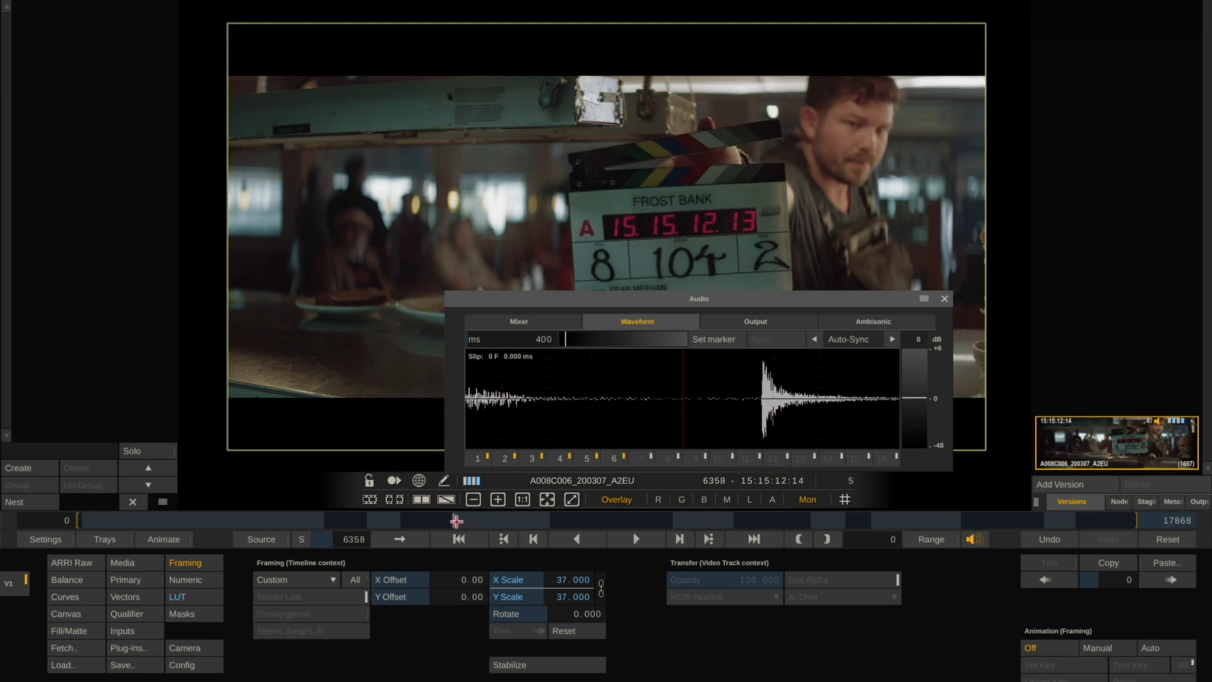
{"action": "key", "text": "Right"}
{"action": "key", "text": "Right"}
{"action": "key", "text": "Right"}
{"action": "key", "text": "Right"}
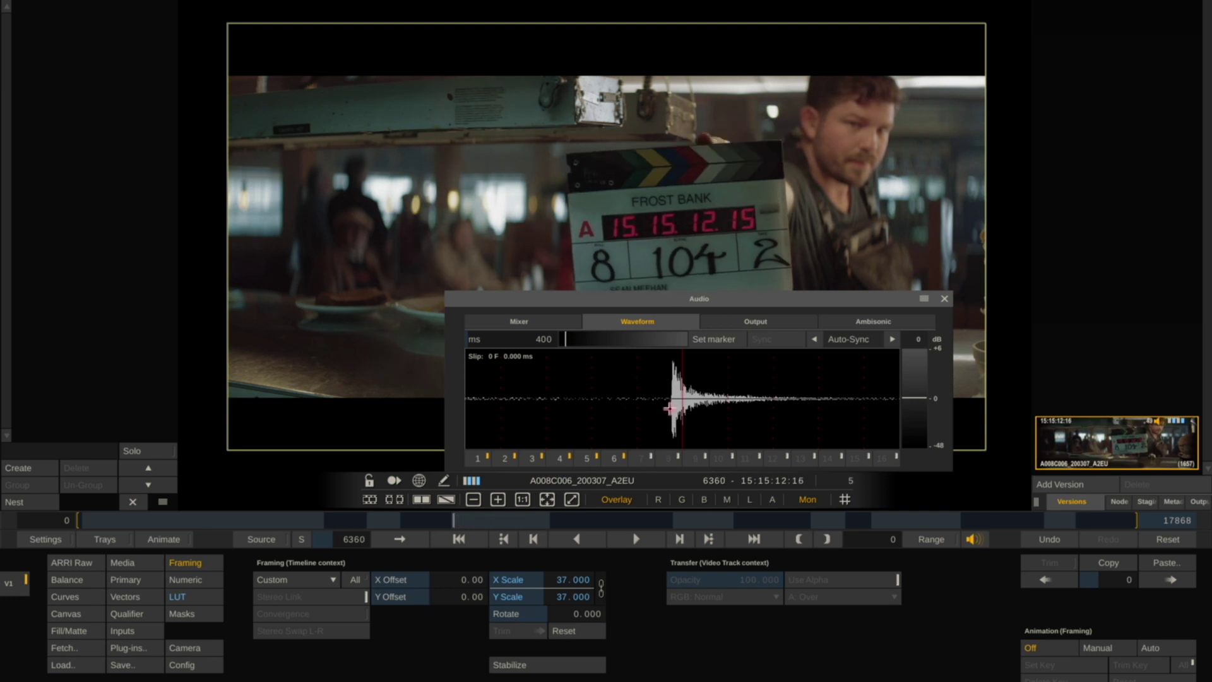
{"action": "key", "text": "Left"}
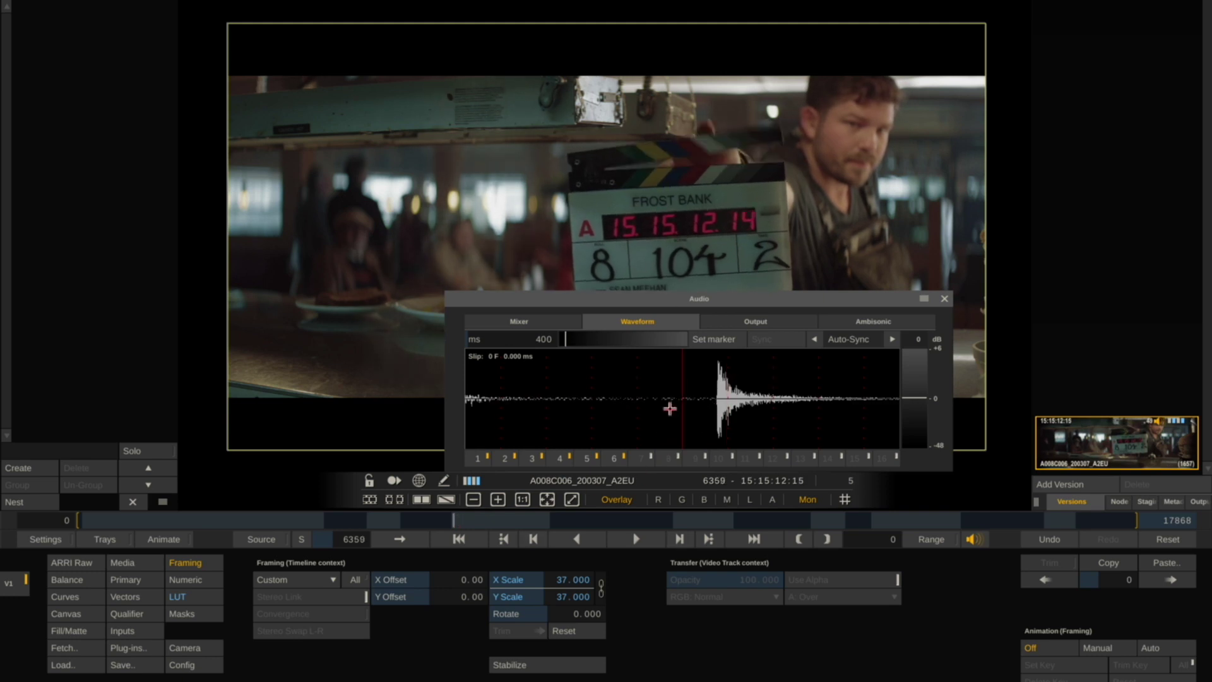
{"action": "key", "text": "Right"}
{"action": "left_click_drag", "start_coordinate": [669, 409], "coordinate": [678, 409]}
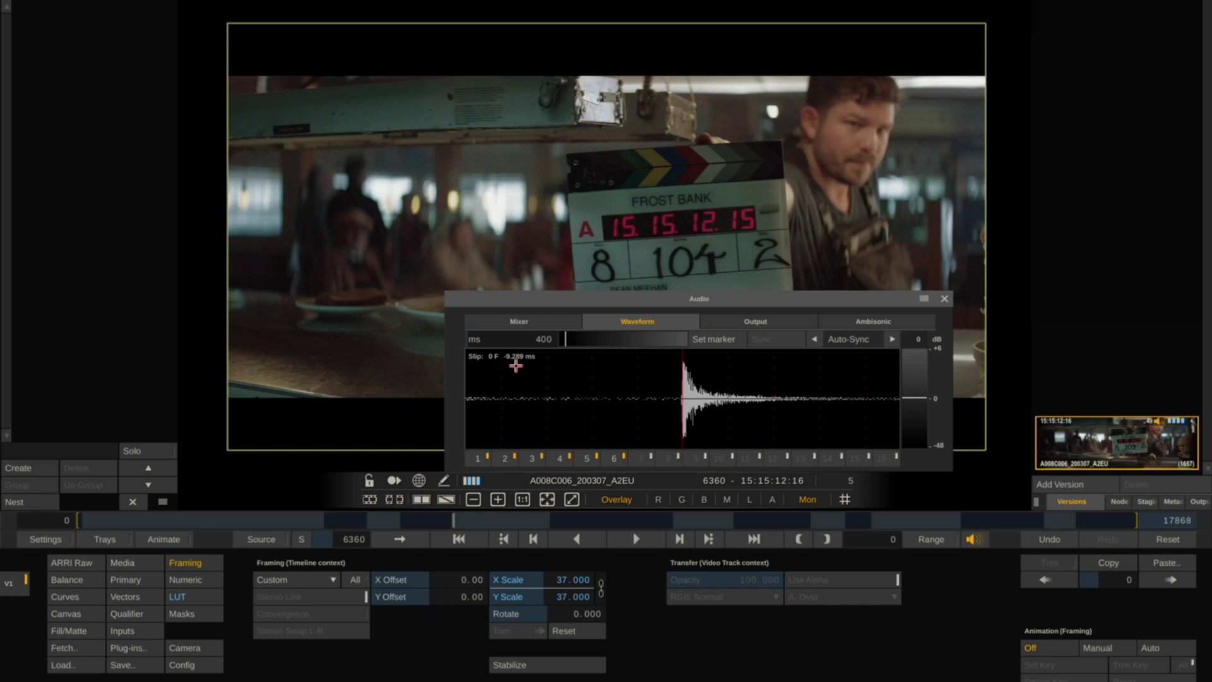
- Close the audio waveform window and show the primary colour wheels
{"action": "left_click", "coordinate": [945, 298]}
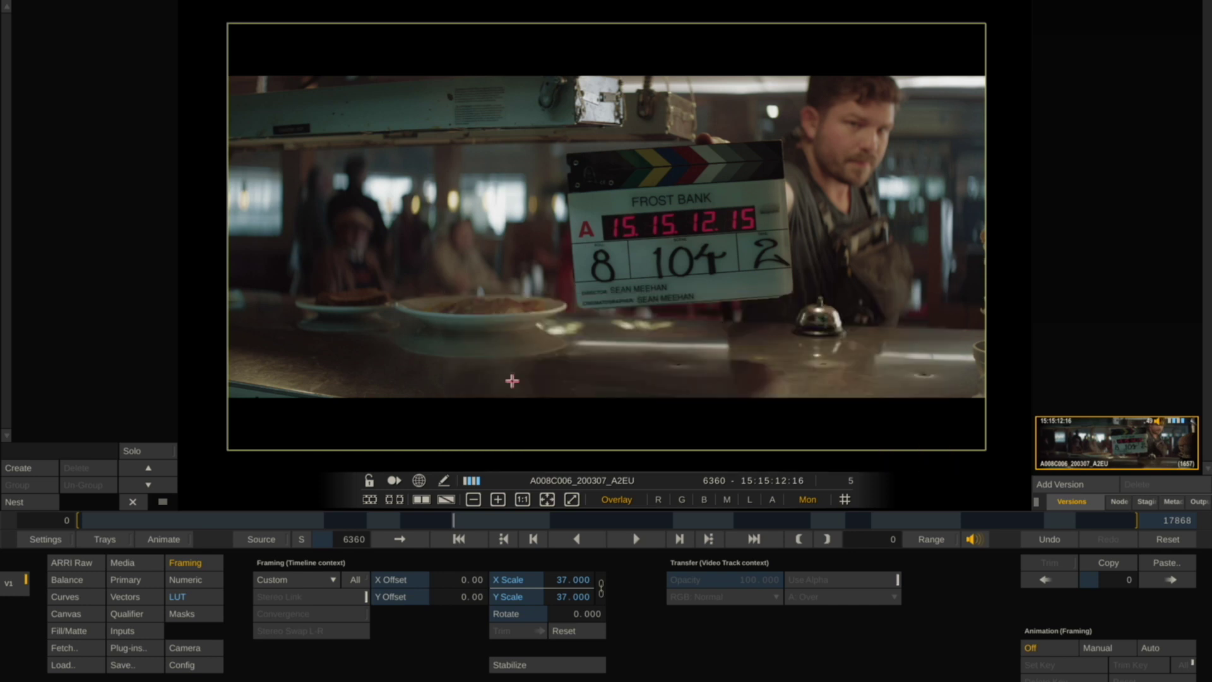
{"action": "left_click", "coordinate": [135, 575]}
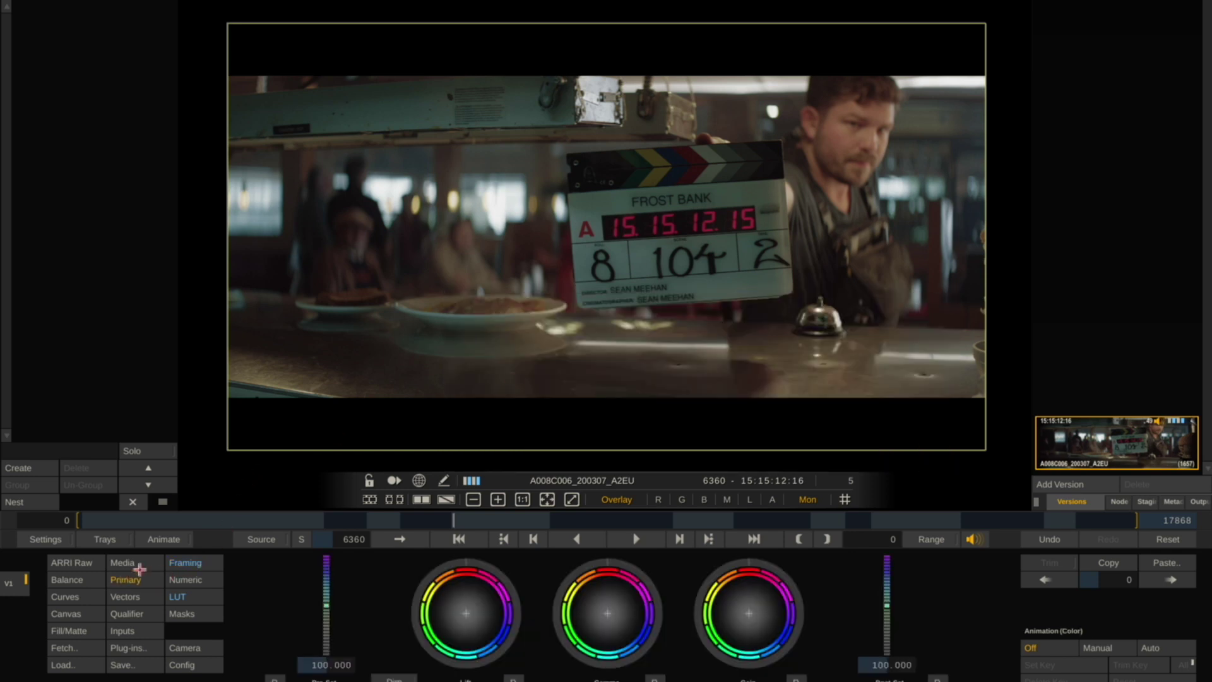
{"action": "left_click", "coordinate": [498, 522]}
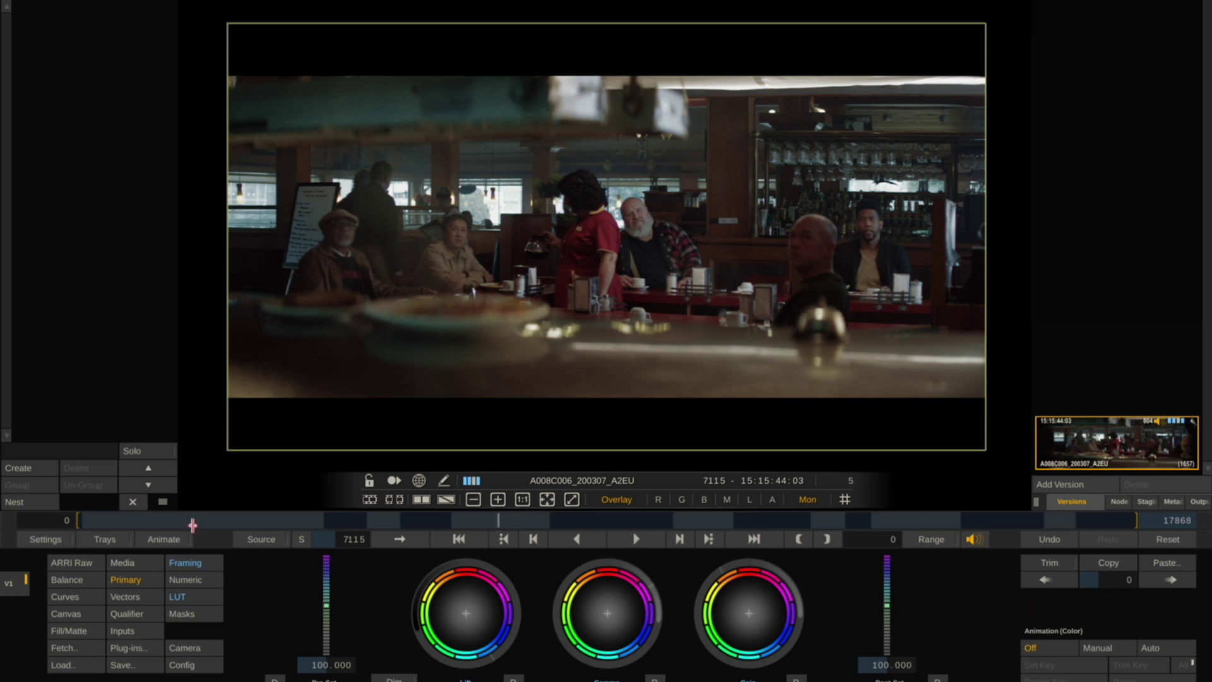
- From the first clip, Paste FWD the copied features over all following shots and verify a later clip
{"action": "key", "text": "Home"}
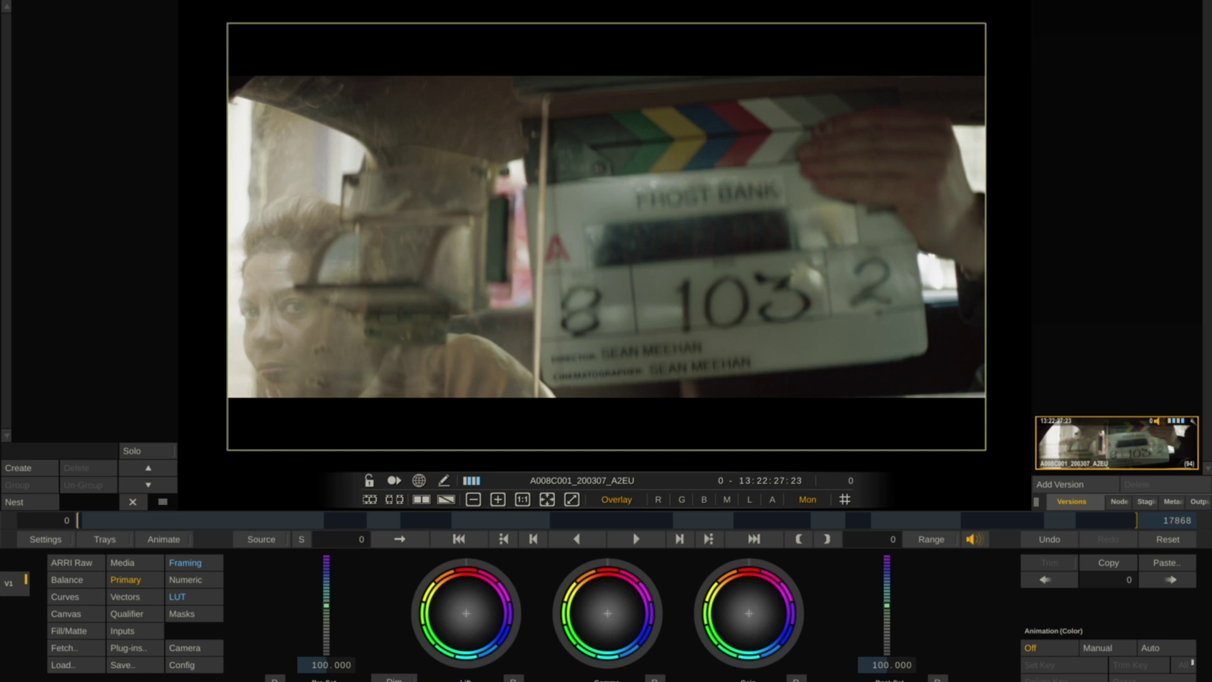
{"action": "left_click", "coordinate": [1168, 563]}
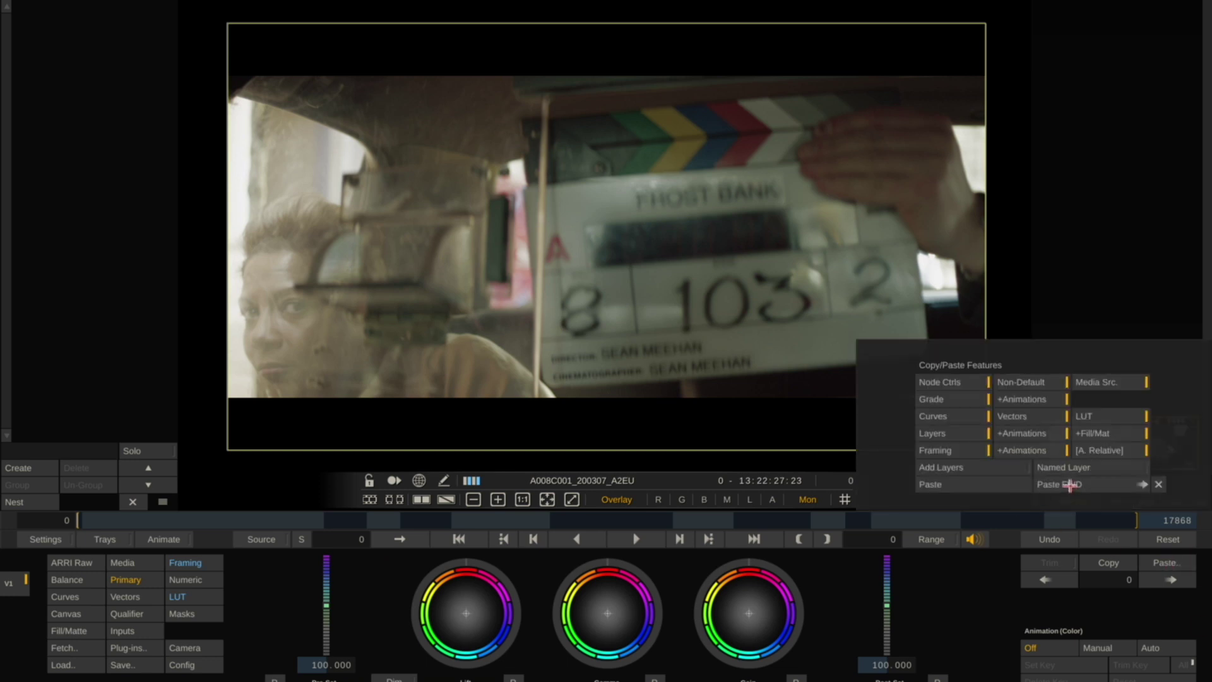
{"action": "left_click", "coordinate": [1068, 486]}
{"action": "left_click", "coordinate": [1064, 484]}
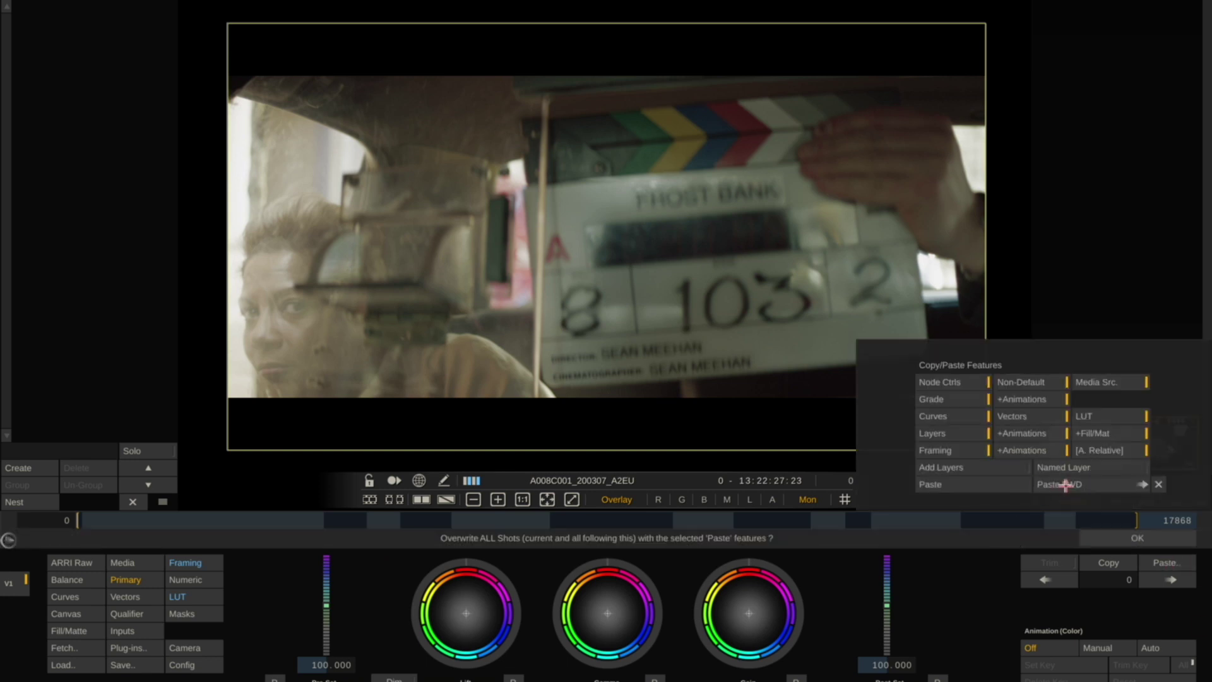
{"action": "left_click", "coordinate": [1097, 540]}
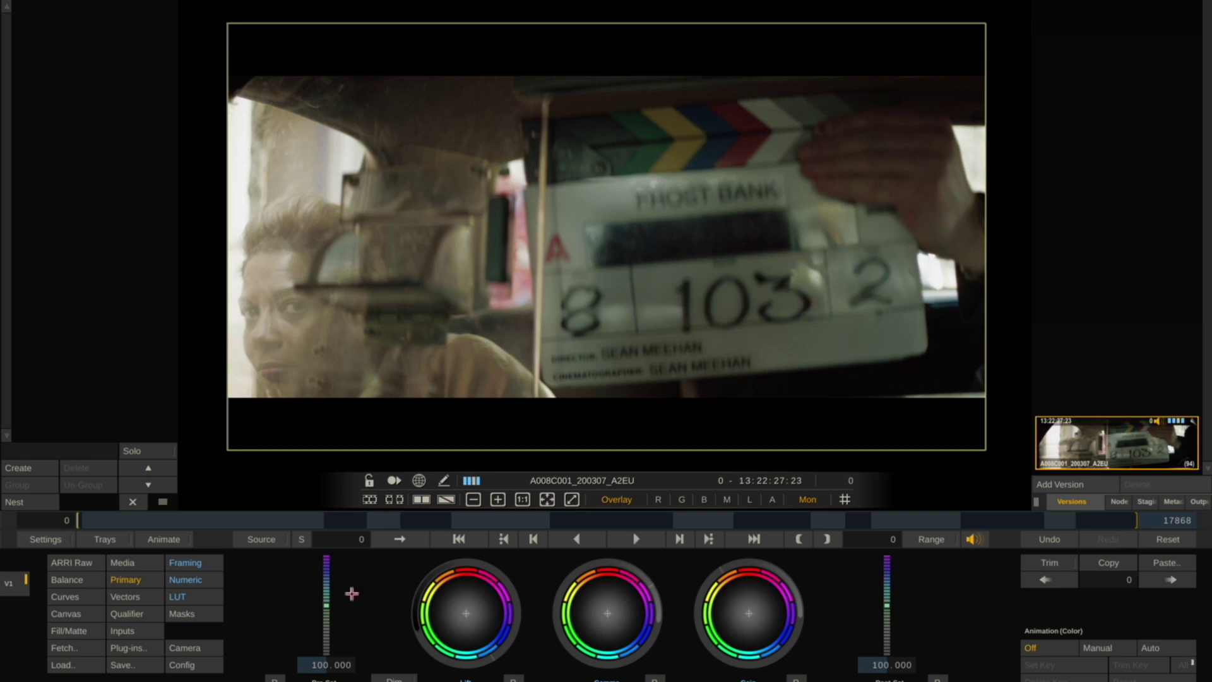
{"action": "left_click_drag", "start_coordinate": [309, 522], "coordinate": [911, 531]}
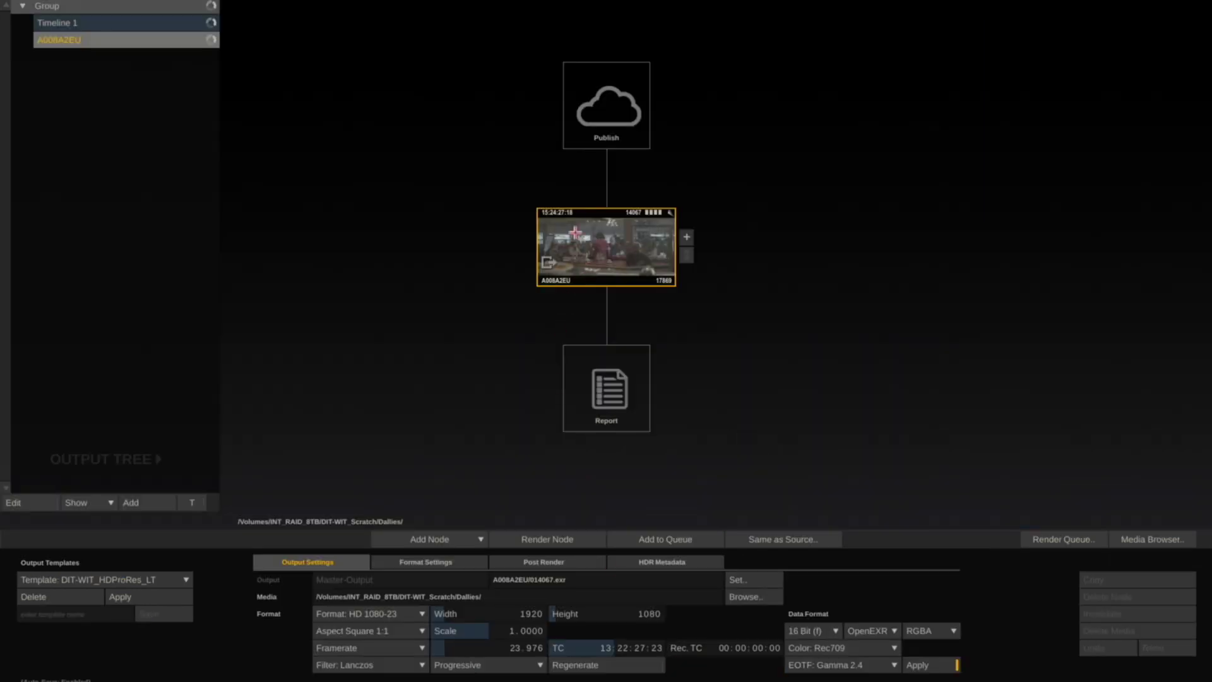
{"action": "left_click", "coordinate": [575, 233]}
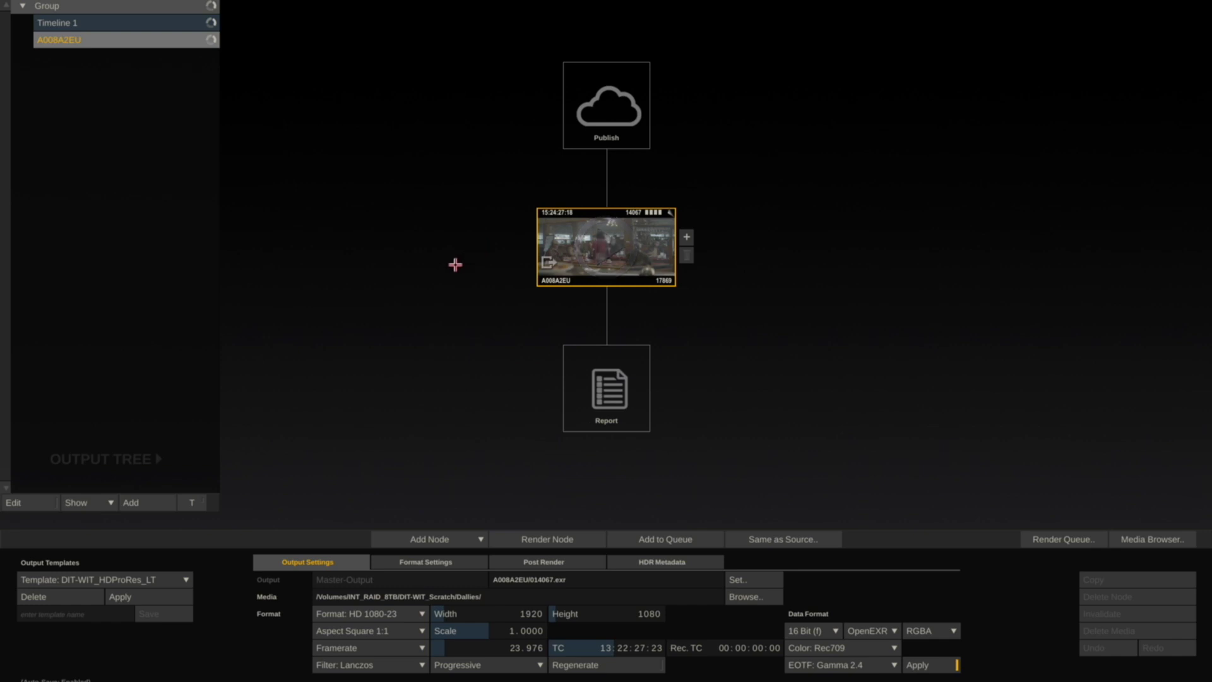
- Add a ProRes Encoder output node set to Apple ProRes 422 LT
{"action": "left_click", "coordinate": [449, 538]}
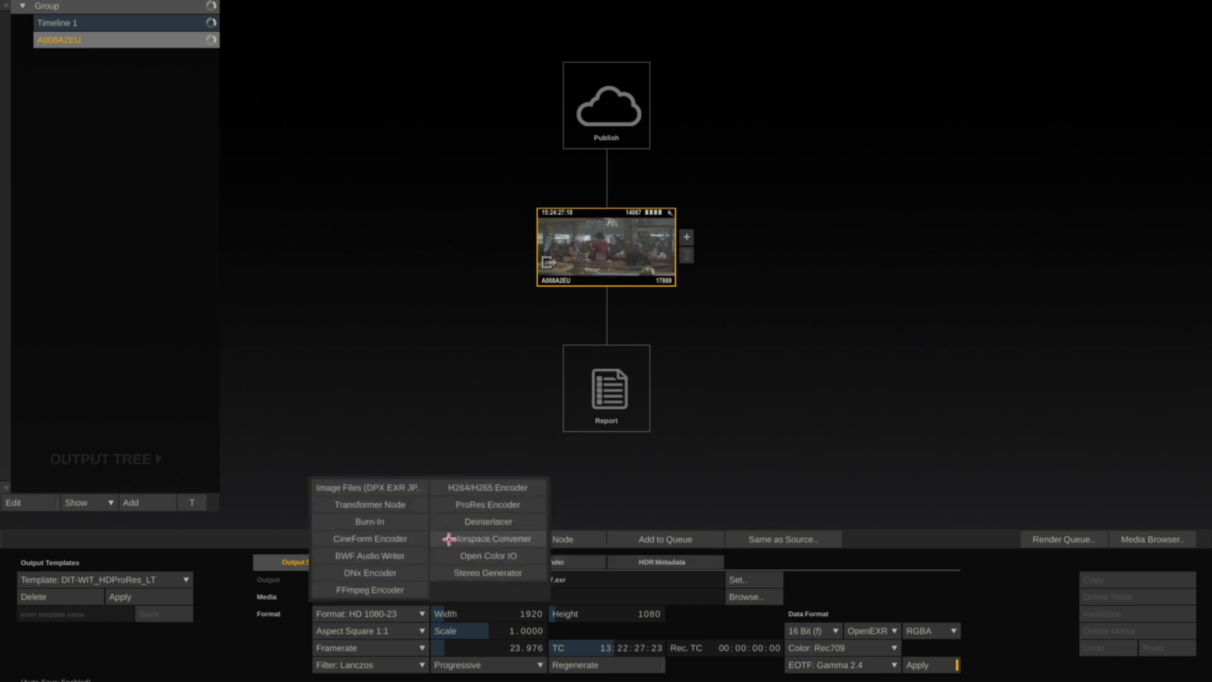
{"action": "left_click", "coordinate": [486, 504]}
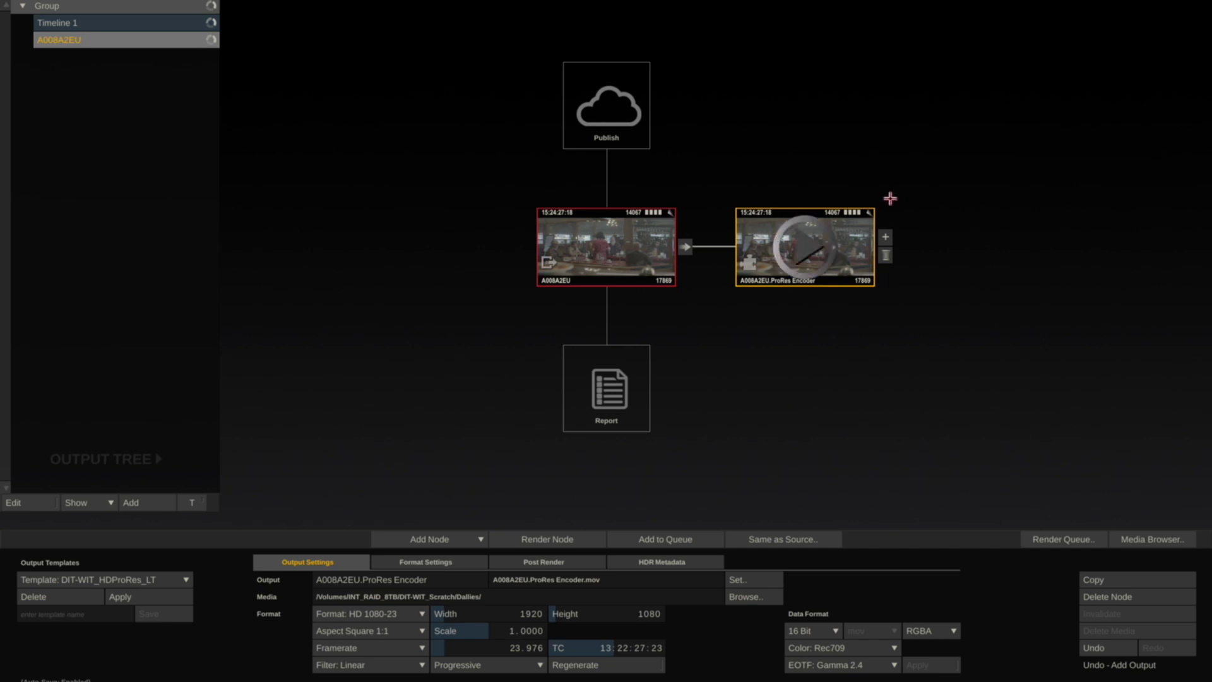
{"action": "left_click", "coordinate": [404, 561]}
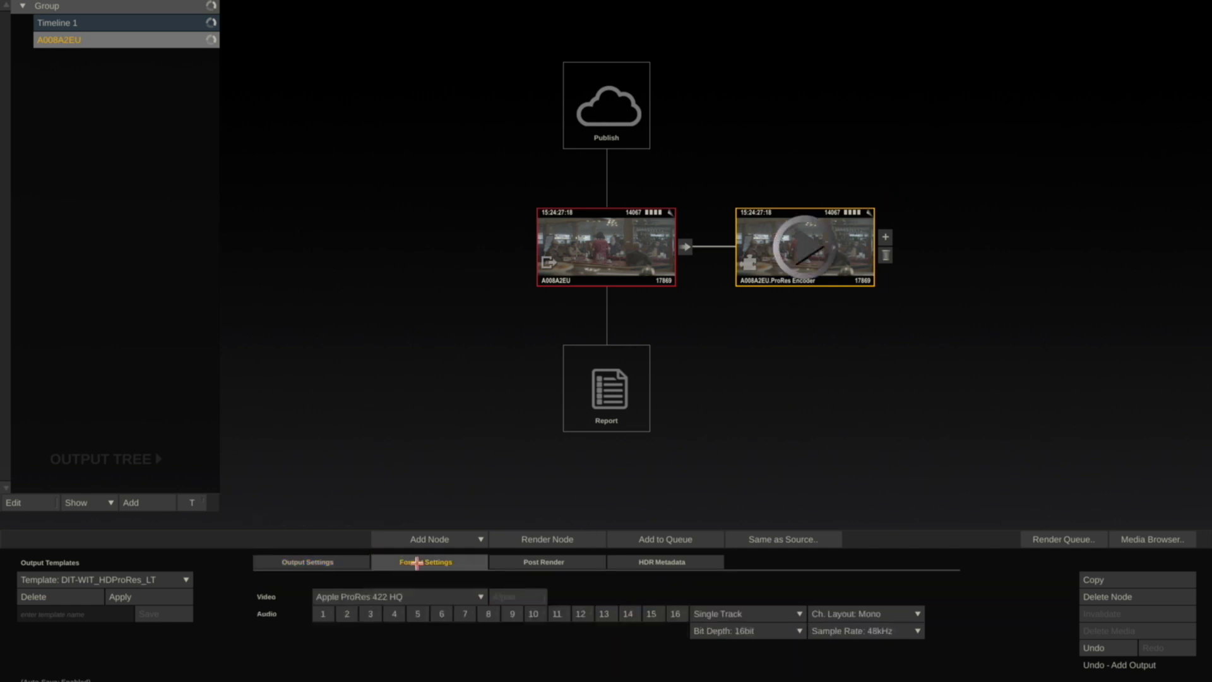
{"action": "left_click", "coordinate": [348, 597]}
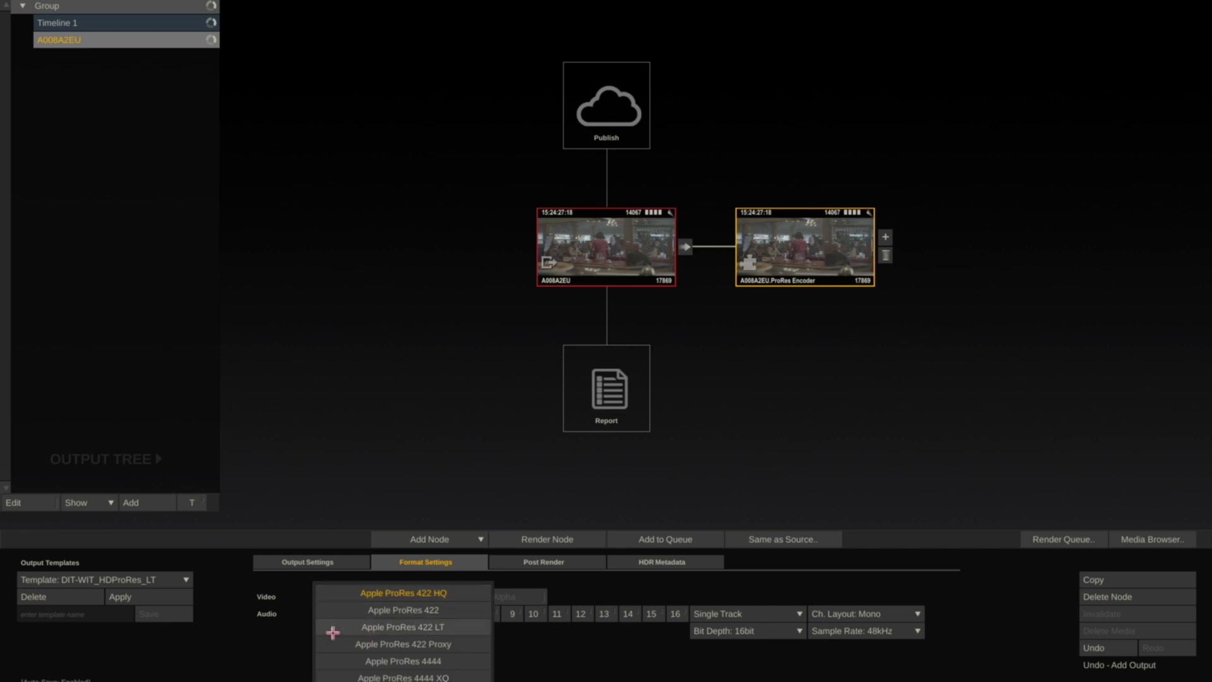
{"action": "left_click", "coordinate": [344, 628]}
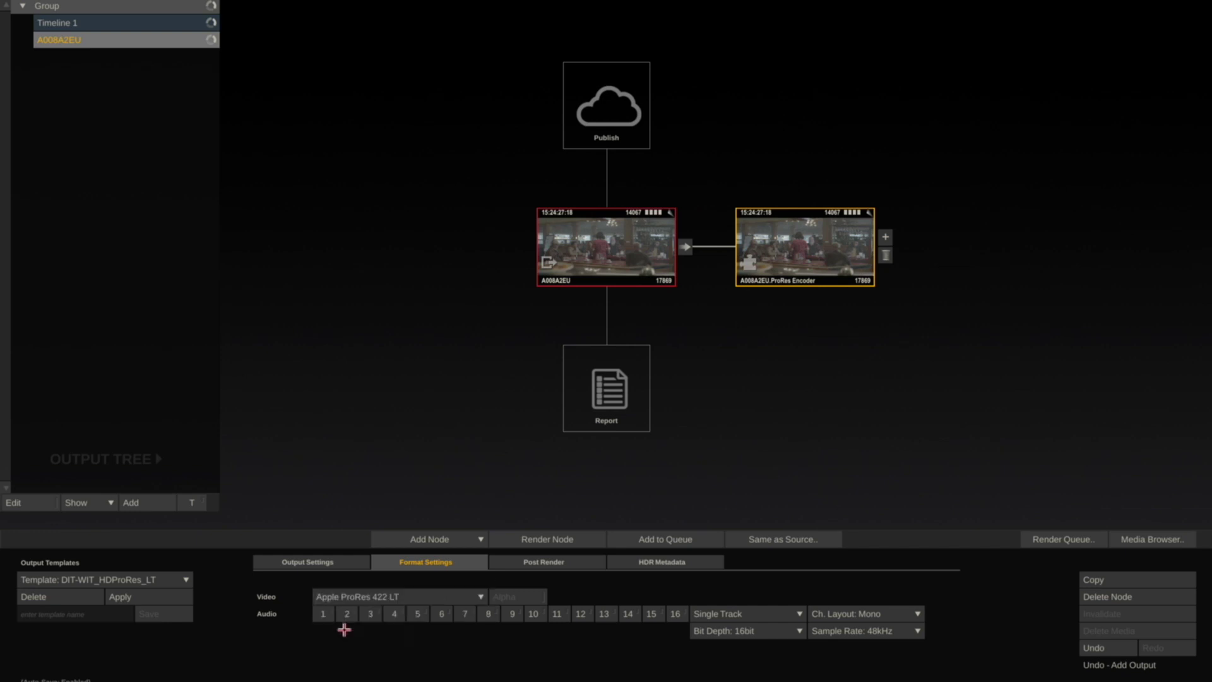
- Enable audio channels 1–6 written as Multi Track at 16bit
{"action": "left_click", "coordinate": [323, 613]}
{"action": "left_click", "coordinate": [349, 612]}
{"action": "left_click", "coordinate": [365, 614]}
{"action": "left_click", "coordinate": [394, 614]}
{"action": "left_click", "coordinate": [417, 614]}
{"action": "left_click", "coordinate": [444, 614]}
{"action": "left_click", "coordinate": [789, 615]}
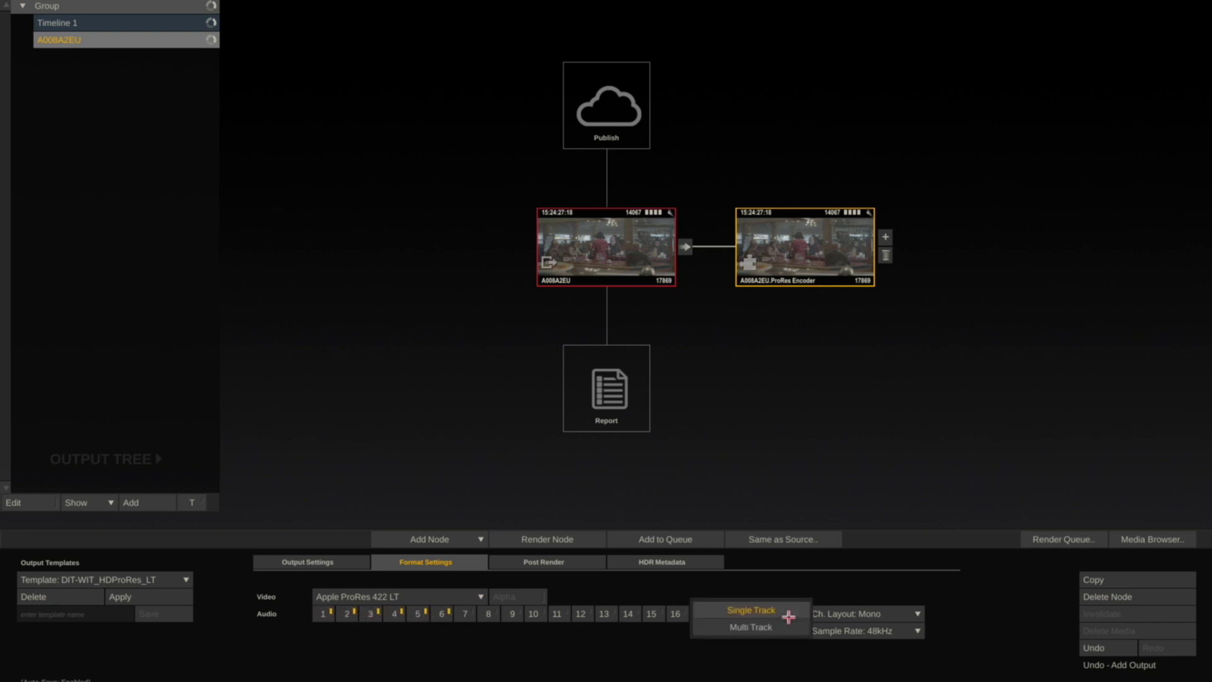
{"action": "left_click", "coordinate": [780, 626]}
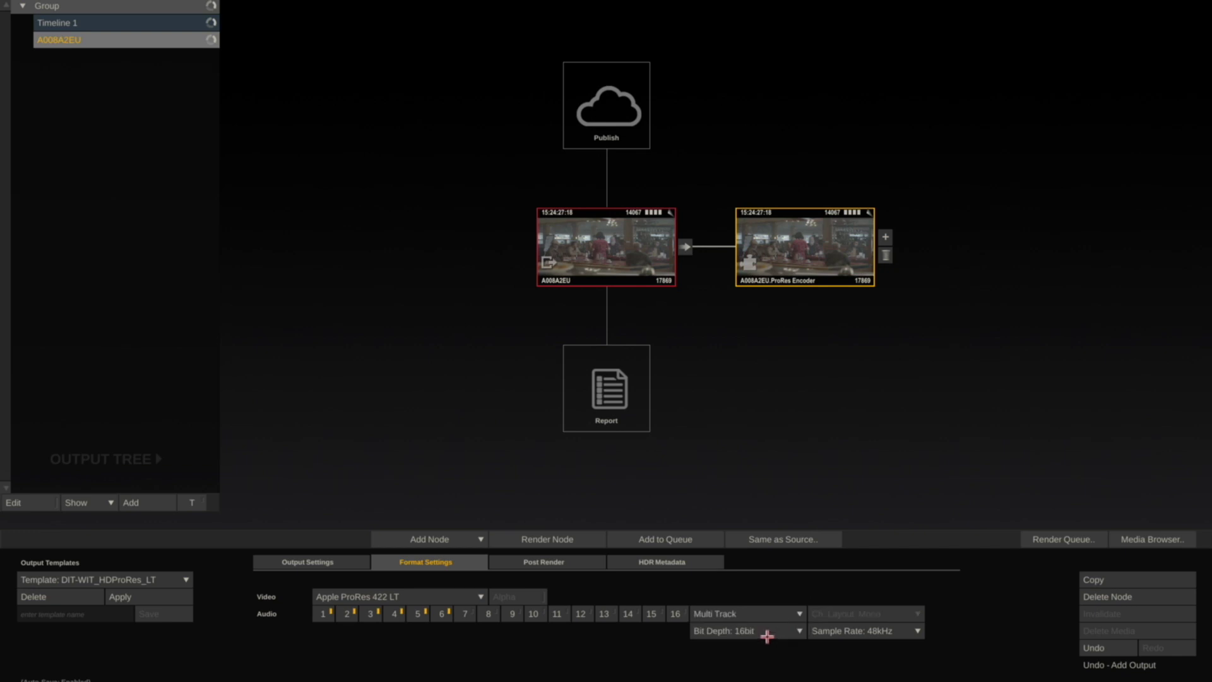
{"action": "left_click", "coordinate": [767, 631]}
{"action": "left_click", "coordinate": [765, 628]}
{"action": "left_click", "coordinate": [319, 563]}
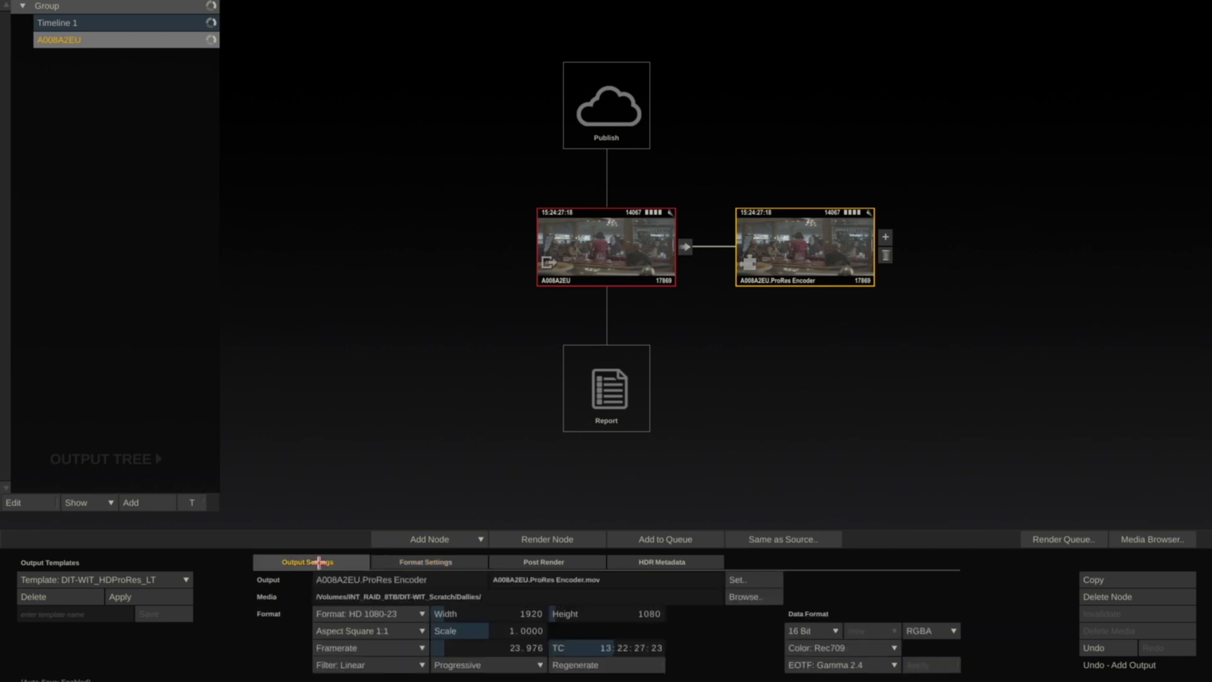
- Change the output filename mask from #name.#ext to #sname.#ext
{"action": "left_click", "coordinate": [501, 578]}
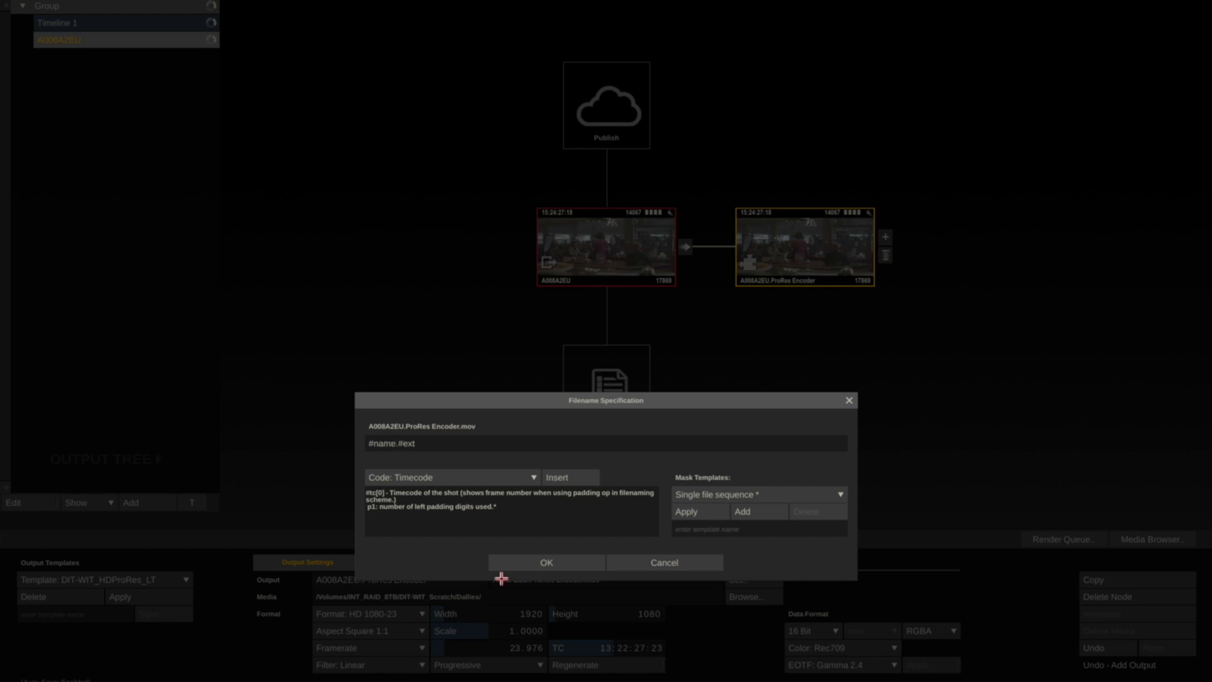
{"action": "type", "text": "s"}
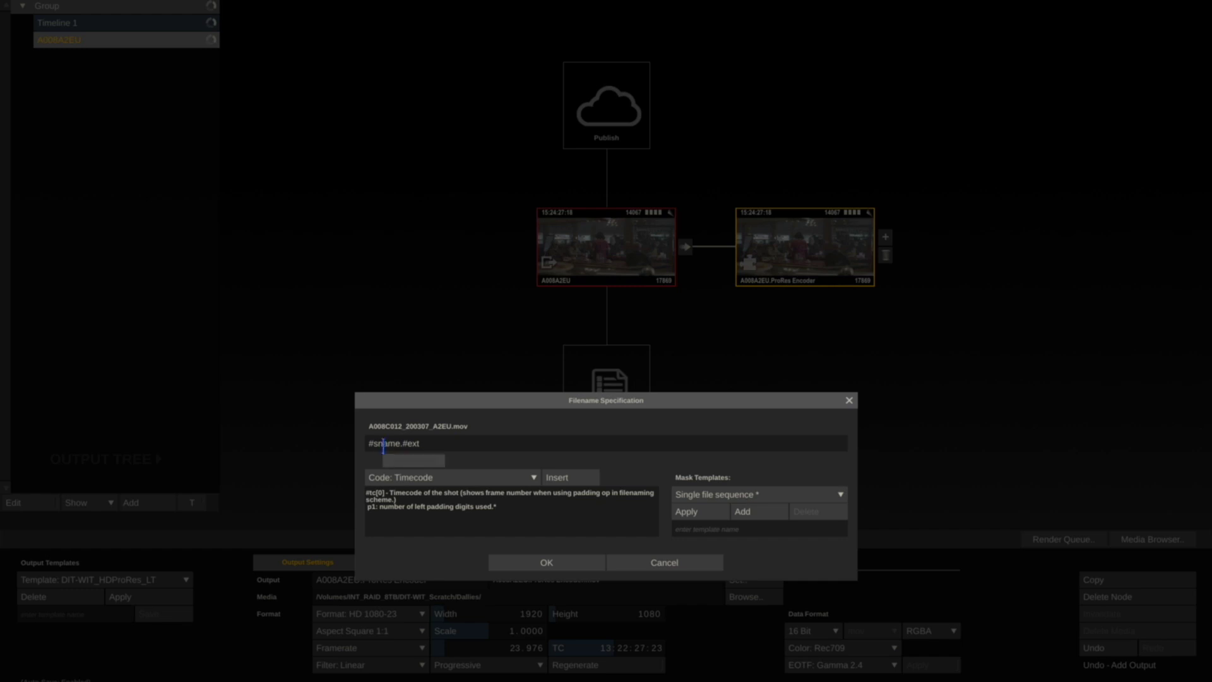
{"action": "left_click", "coordinate": [383, 443]}
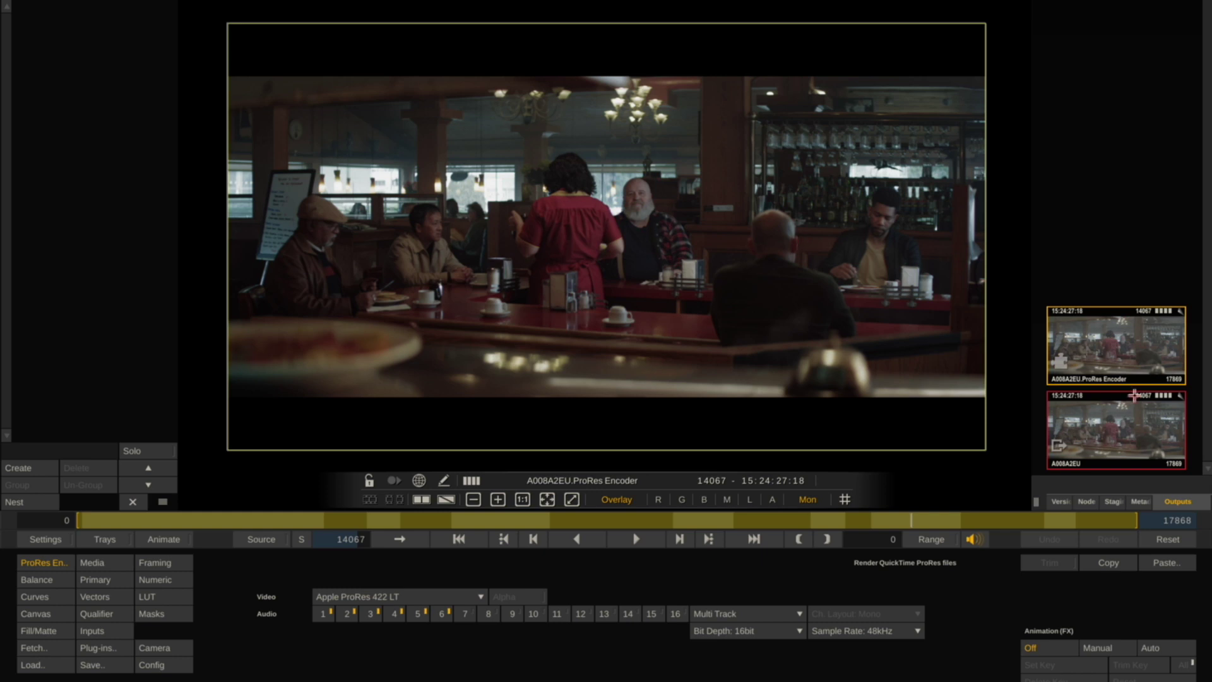
- Compare the A008A2EU source output settings with the ProRes Encoder output settings
{"action": "left_click", "coordinate": [1140, 417]}
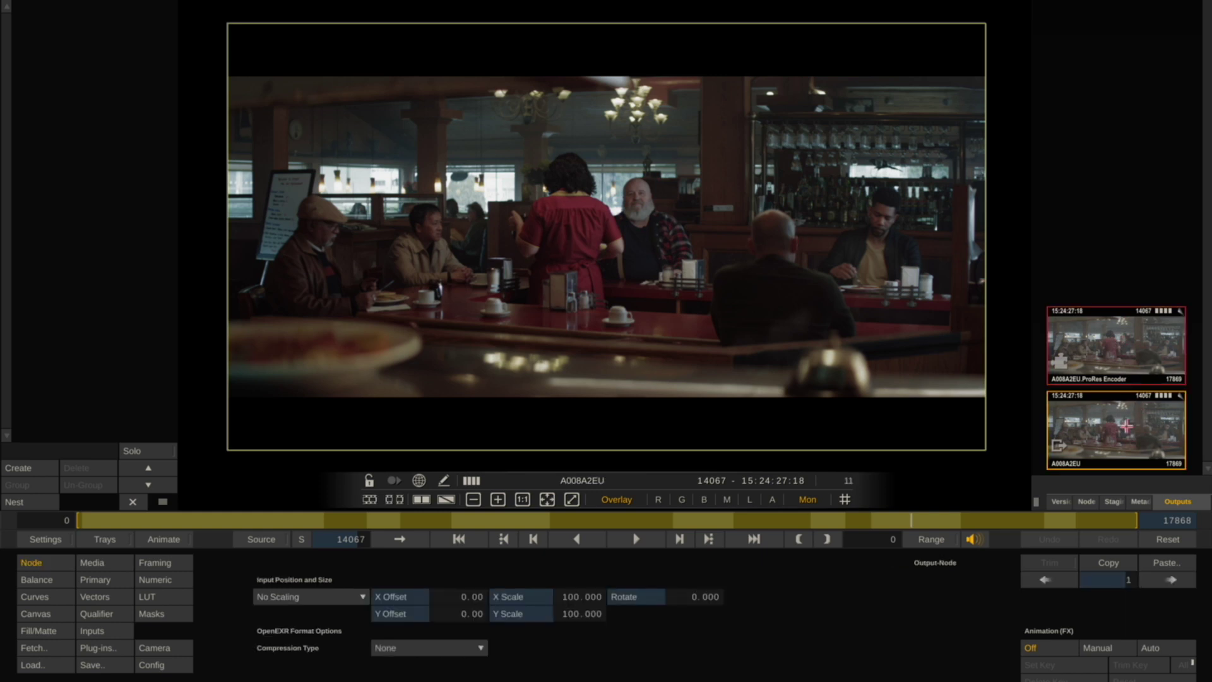
{"action": "left_click", "coordinate": [1114, 355]}
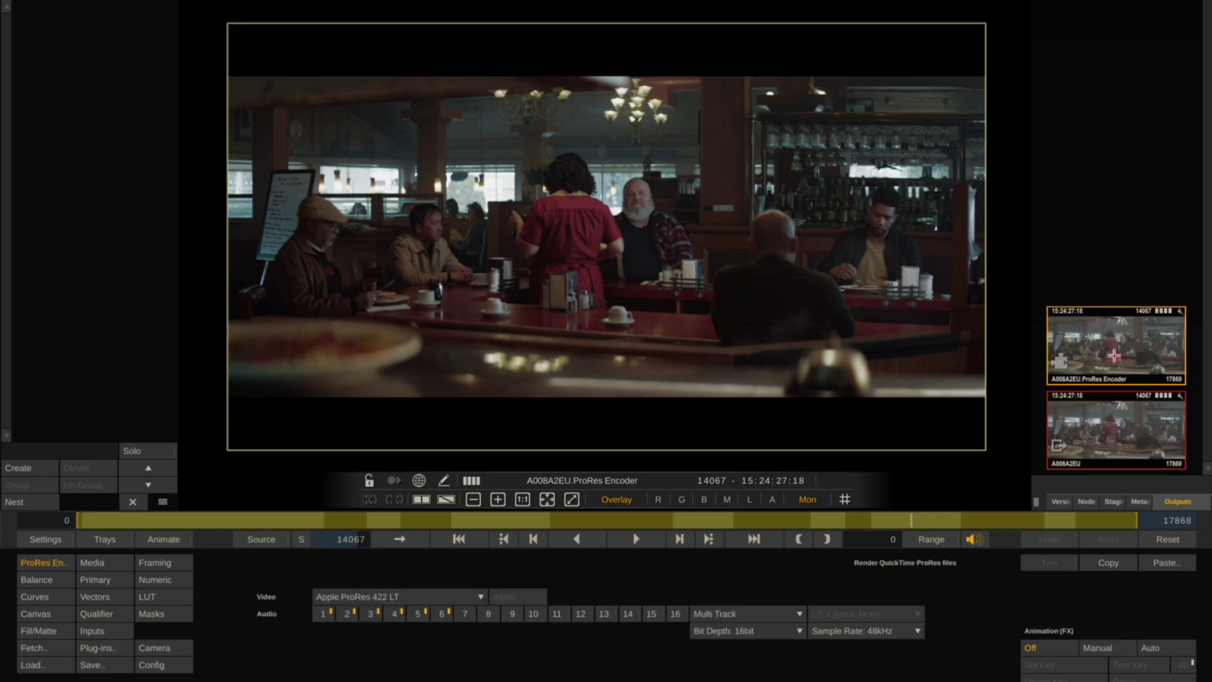
{"action": "left_click", "coordinate": [1133, 435]}
{"action": "left_click", "coordinate": [1124, 364]}
{"action": "left_click", "coordinate": [1141, 430]}
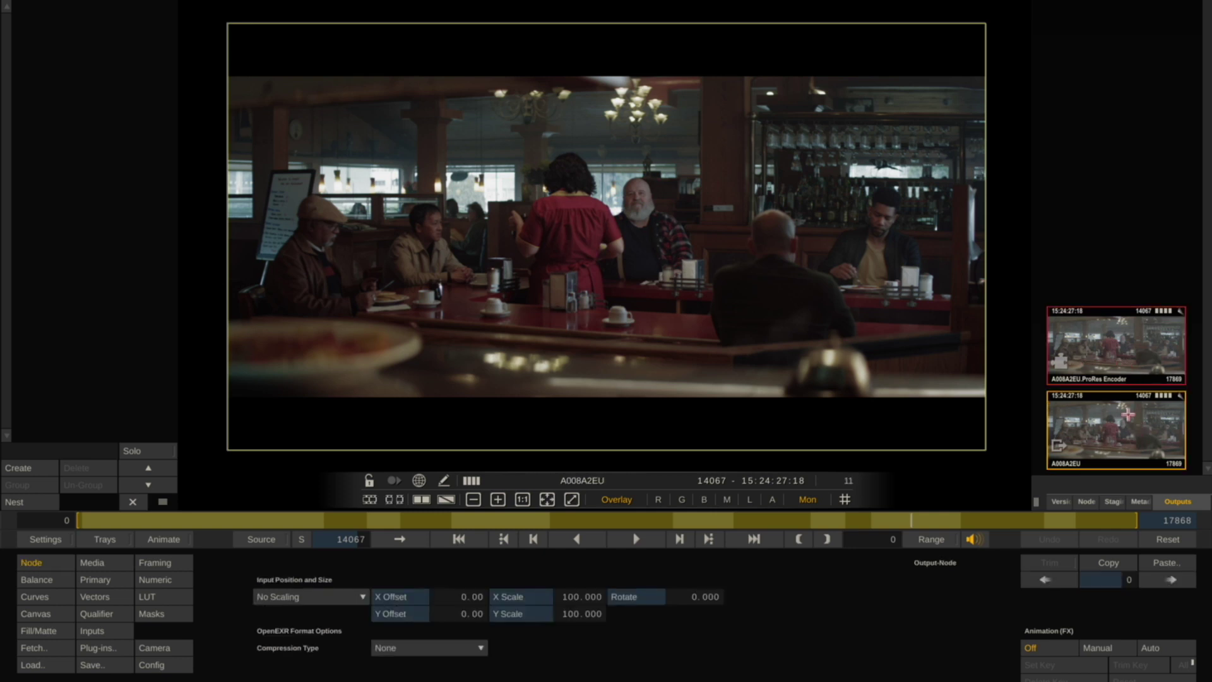
{"action": "left_click", "coordinate": [1137, 362]}
- Open the A008A2EU Output Tree and select its ProRes Encoder node
{"action": "left_click", "coordinate": [1135, 436]}
{"action": "double_click", "coordinate": [1134, 436]}
{"action": "left_click", "coordinate": [721, 267]}
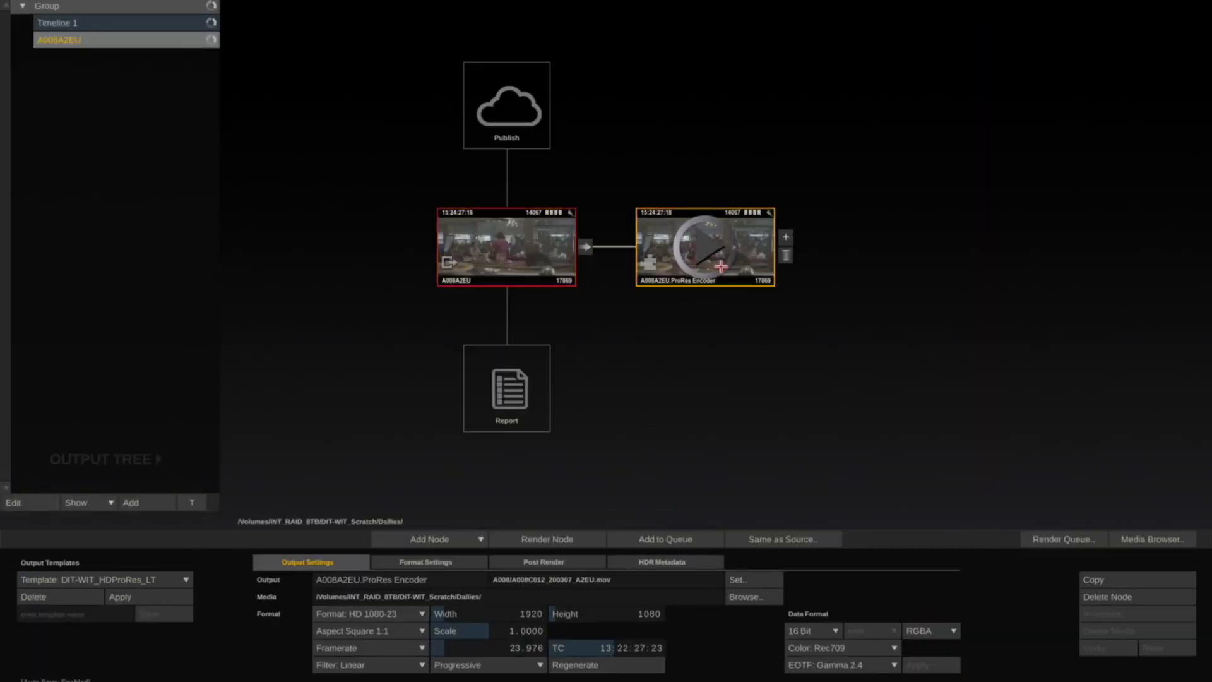
{"action": "left_click", "coordinate": [537, 538]}
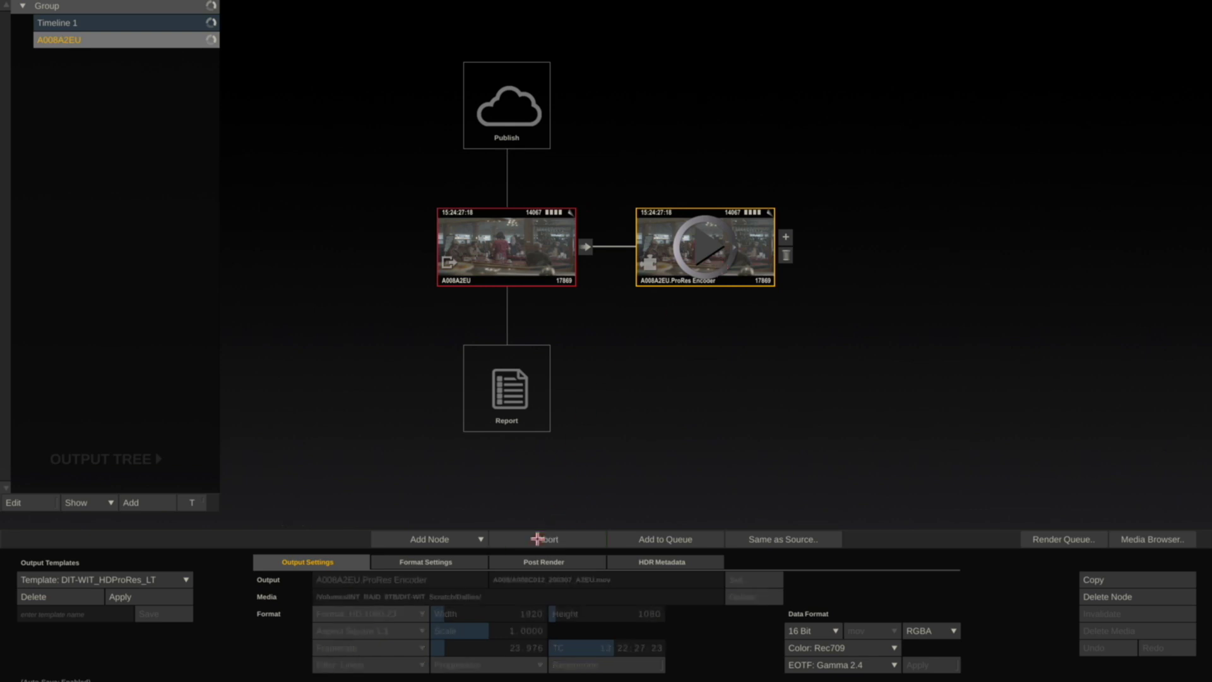
{"action": "left_click", "coordinate": [1033, 538]}
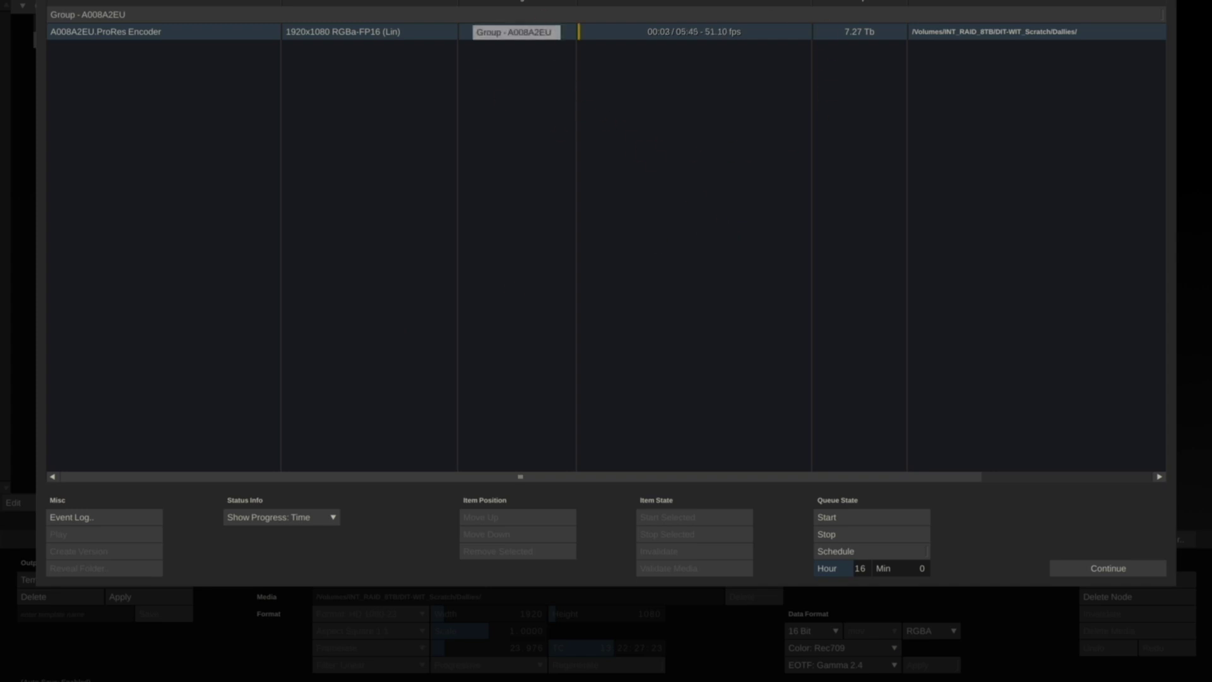
{"action": "left_click", "coordinate": [1109, 568]}
{"action": "key", "text": "Escape"}
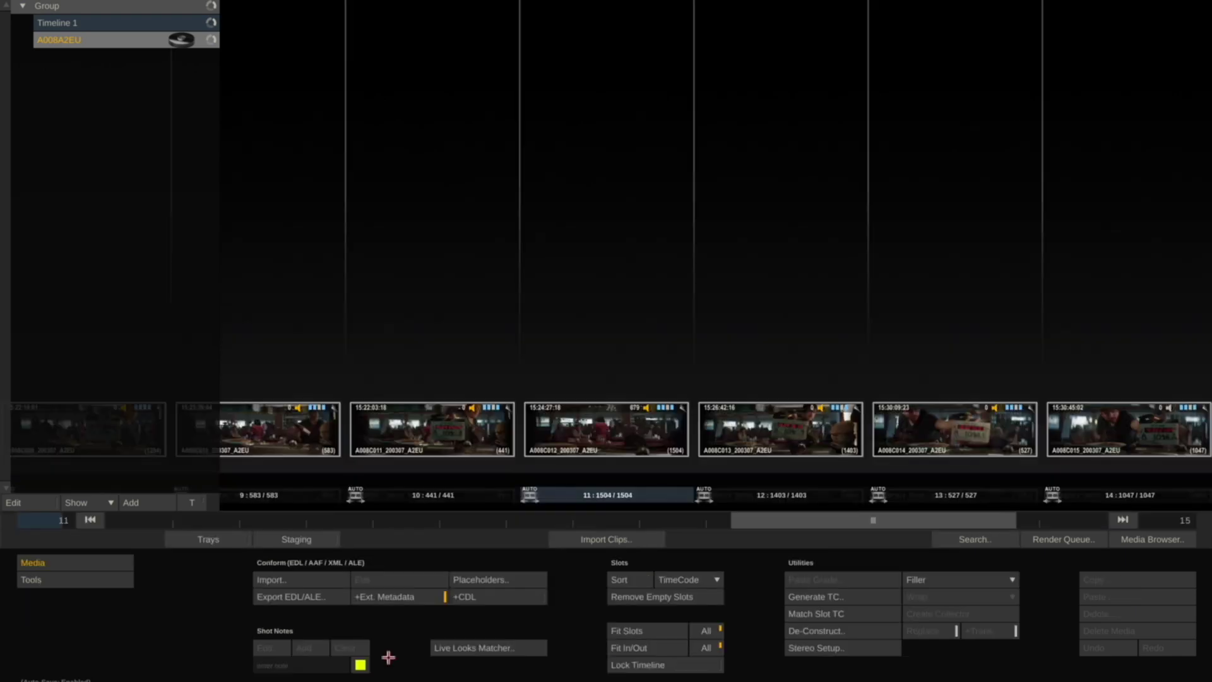
{"action": "left_click", "coordinate": [573, 541]}
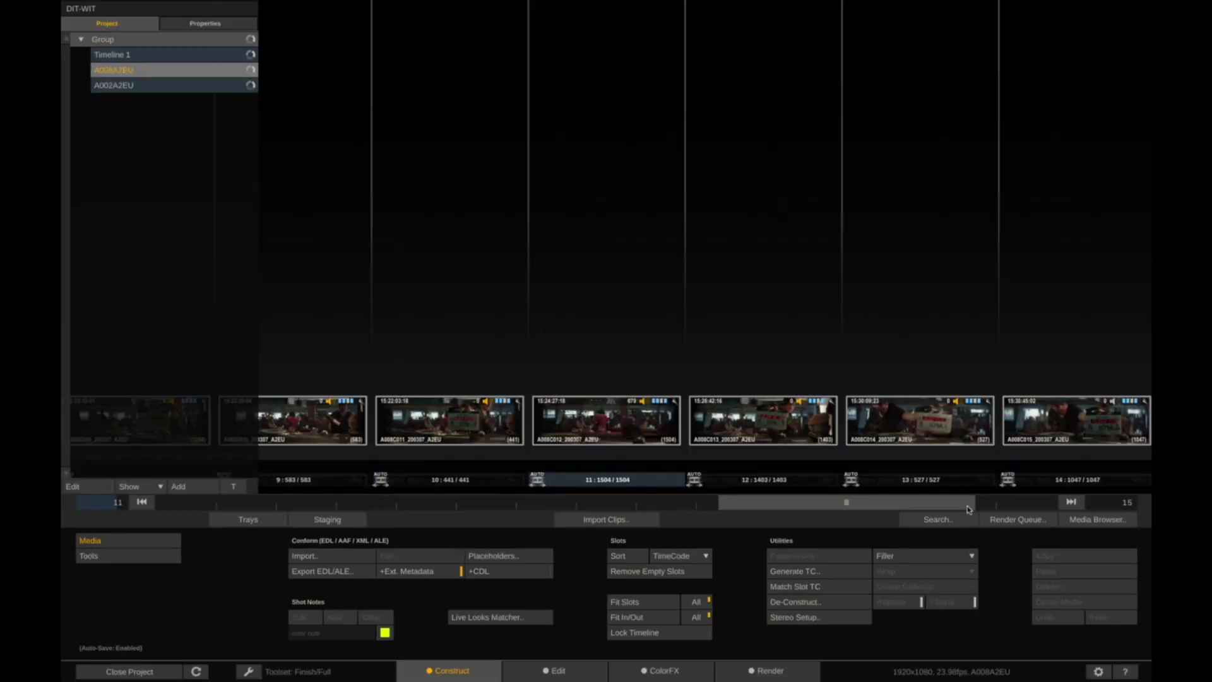
{"action": "left_click", "coordinate": [1023, 522]}
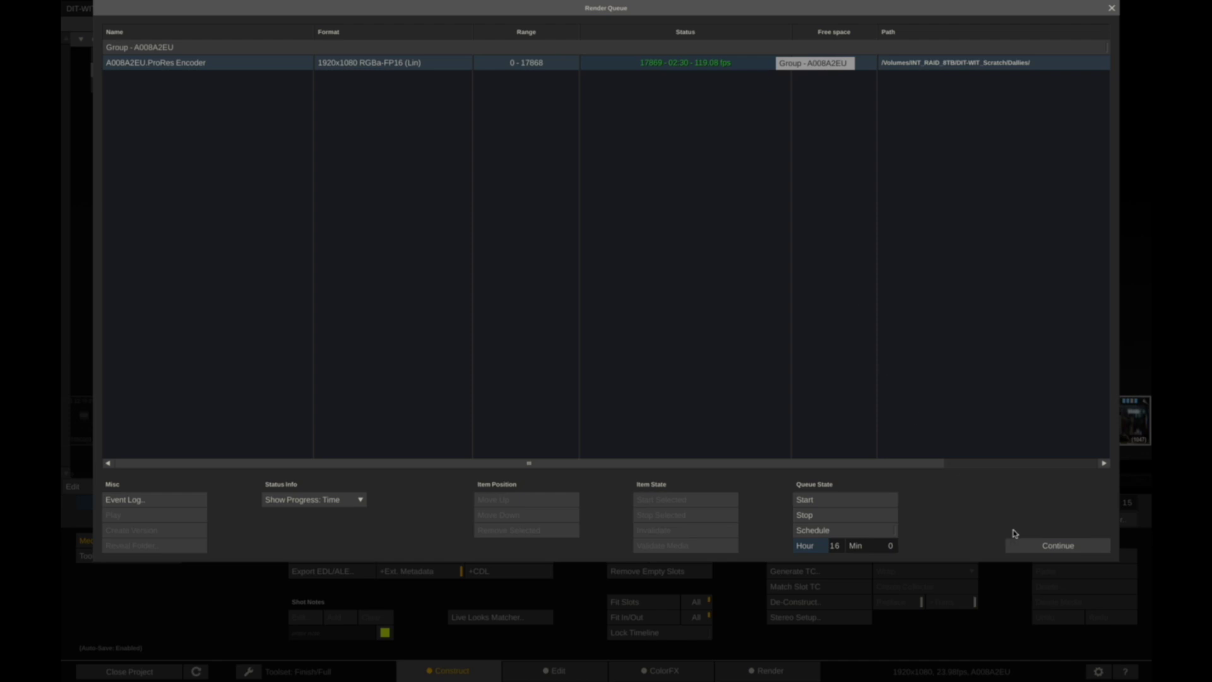
{"action": "left_click", "coordinate": [1054, 546]}
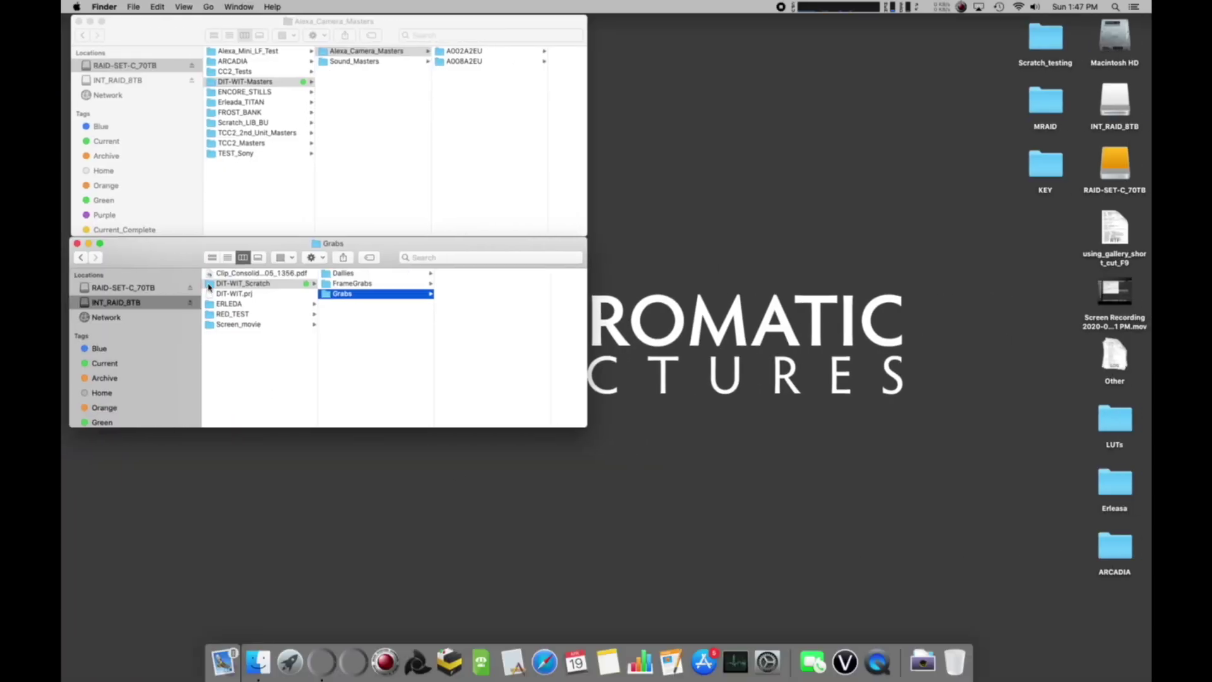
- Browse to DIT-WIT_Scratch > Dallies > A008, widen the window, and select A008C001_200307_A2EU.mov
{"action": "left_click", "coordinate": [331, 275]}
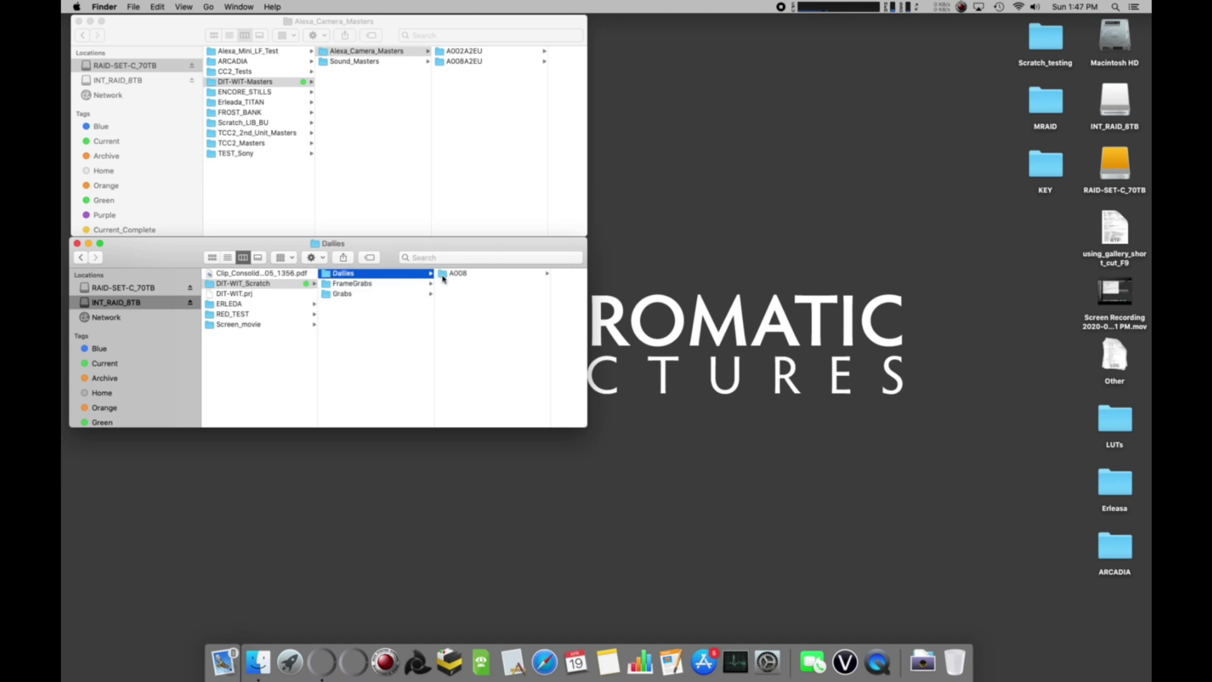
{"action": "left_click", "coordinate": [444, 277]}
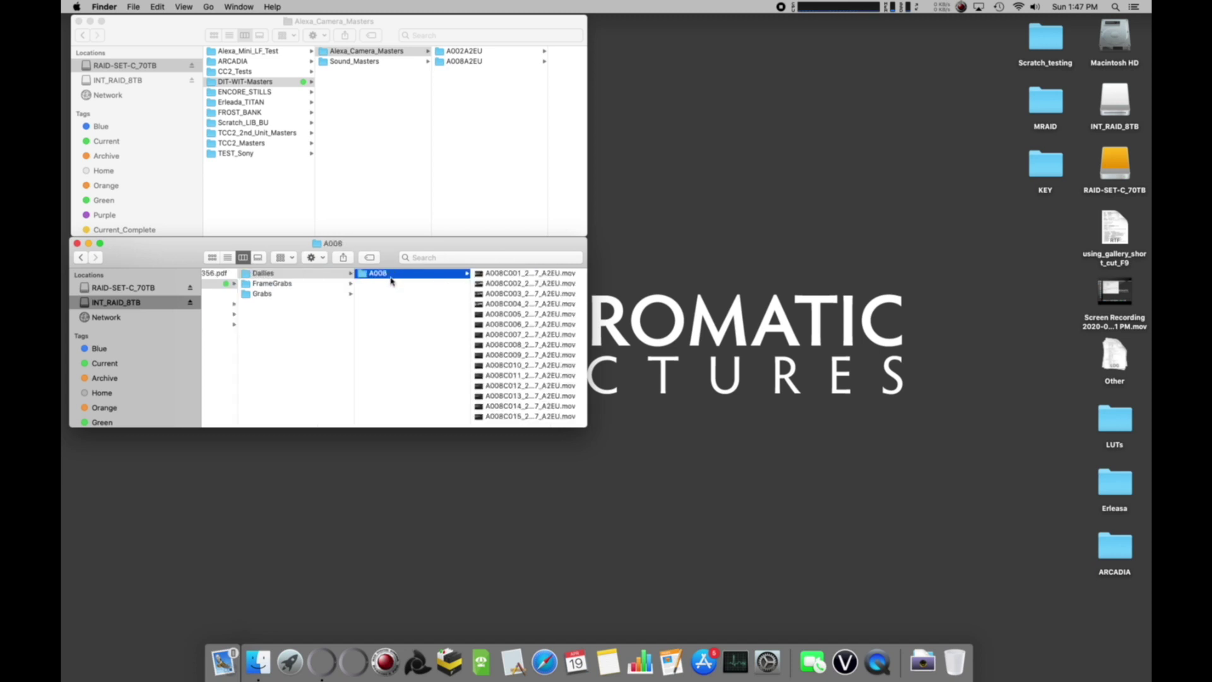
{"action": "left_click_drag", "start_coordinate": [586, 382], "coordinate": [720, 382]}
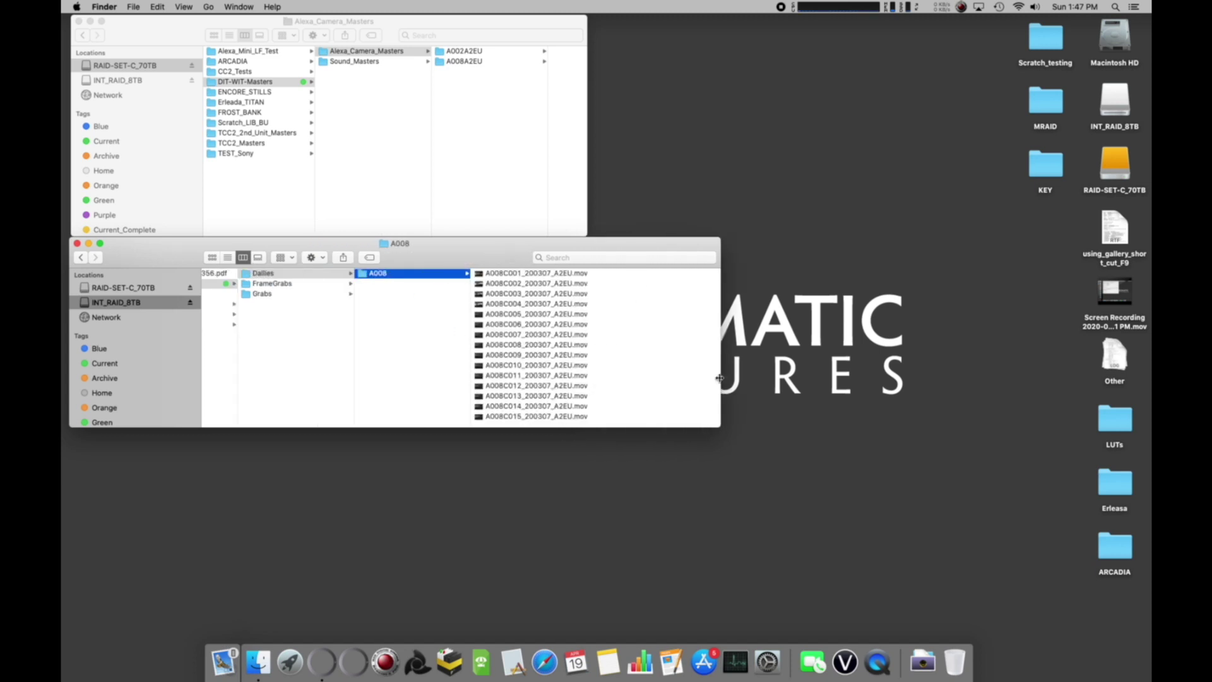
{"action": "left_click", "coordinate": [554, 275]}
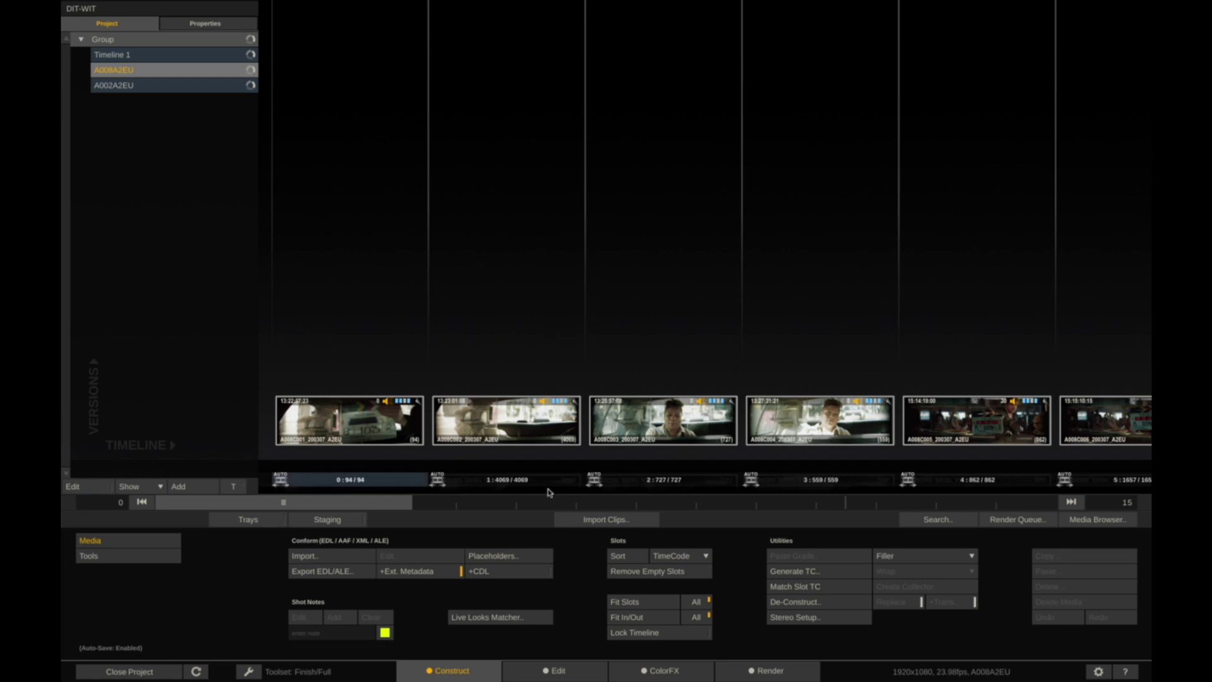
- Start a clip import with Create New Timeline off, browsing to INT_RAID_8TB/DIT-WIT_Scratch/Dallies/A008
{"action": "left_click", "coordinate": [602, 520]}
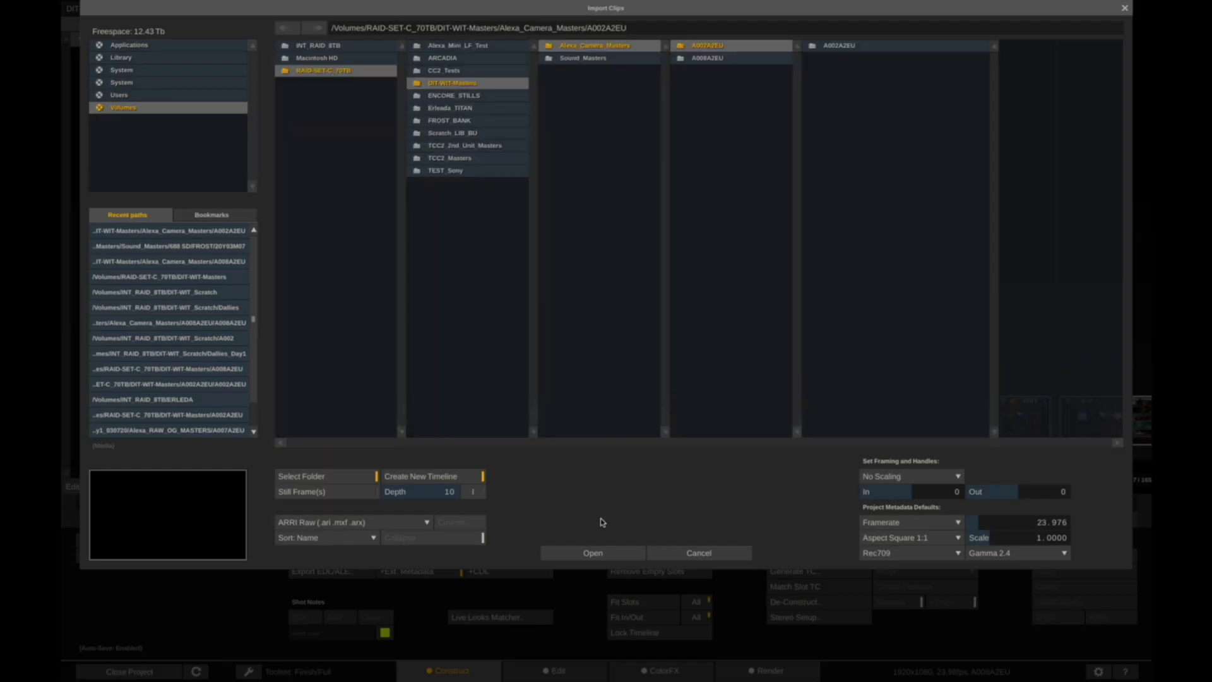
{"action": "left_click", "coordinate": [424, 478]}
{"action": "left_click", "coordinate": [318, 48]}
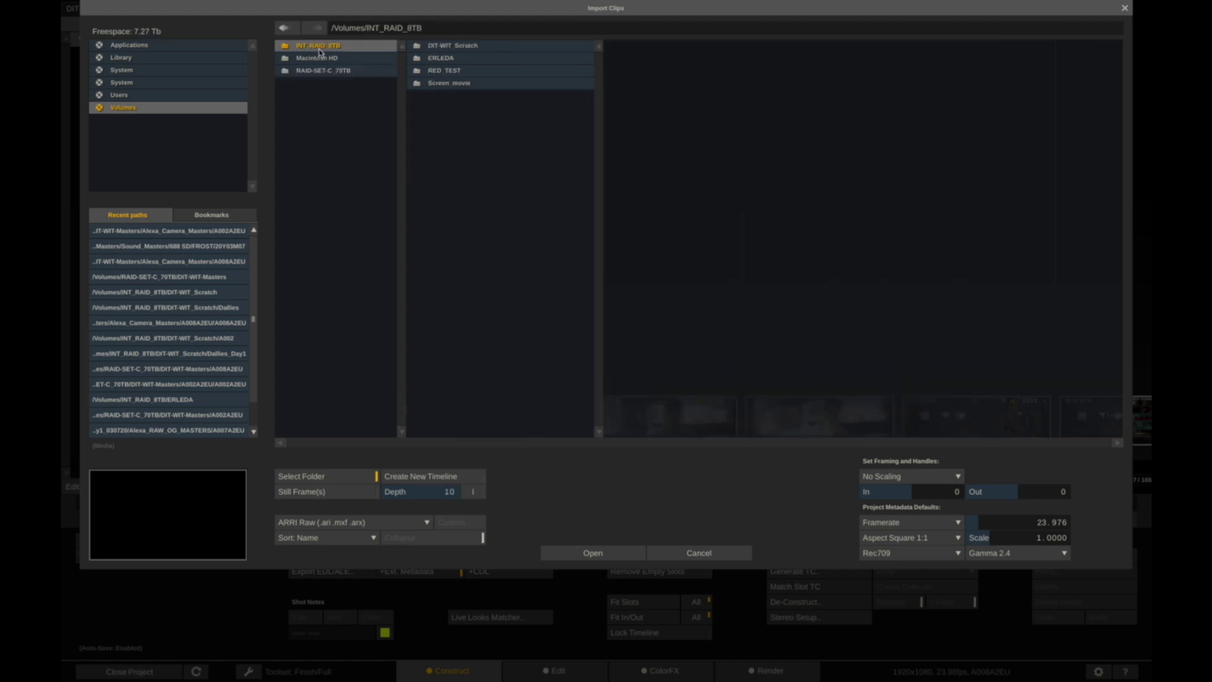
{"action": "left_click", "coordinate": [481, 48]}
{"action": "left_click", "coordinate": [567, 48]}
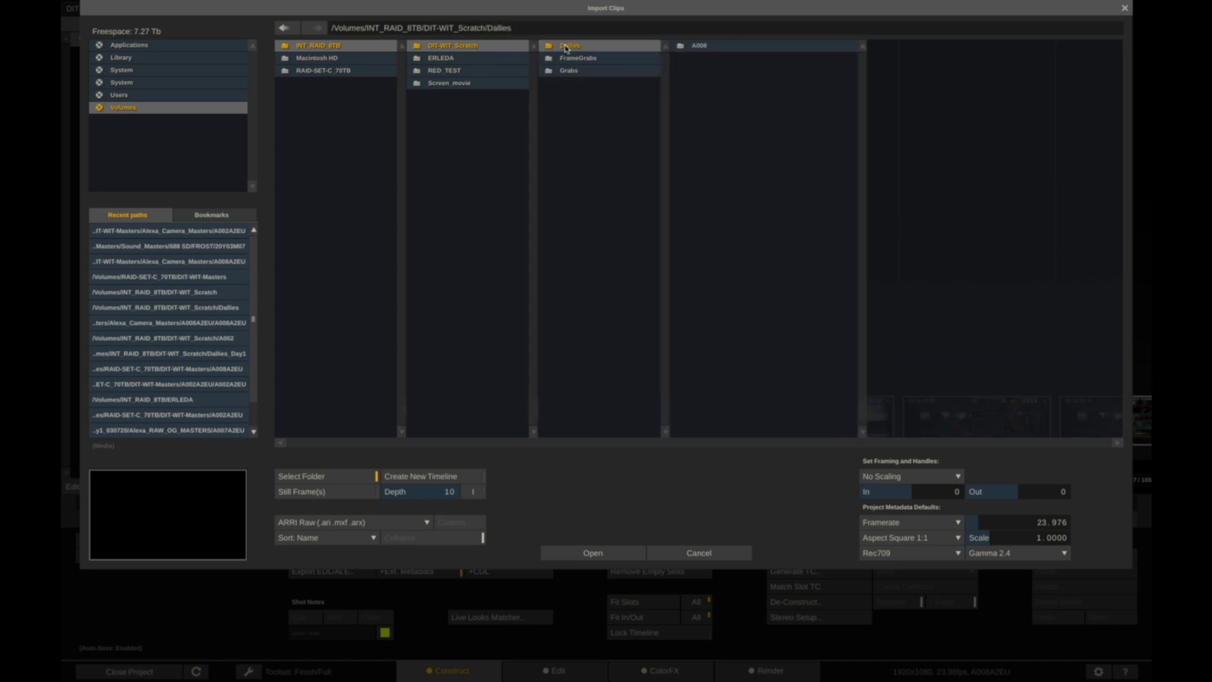
{"action": "left_click", "coordinate": [720, 49]}
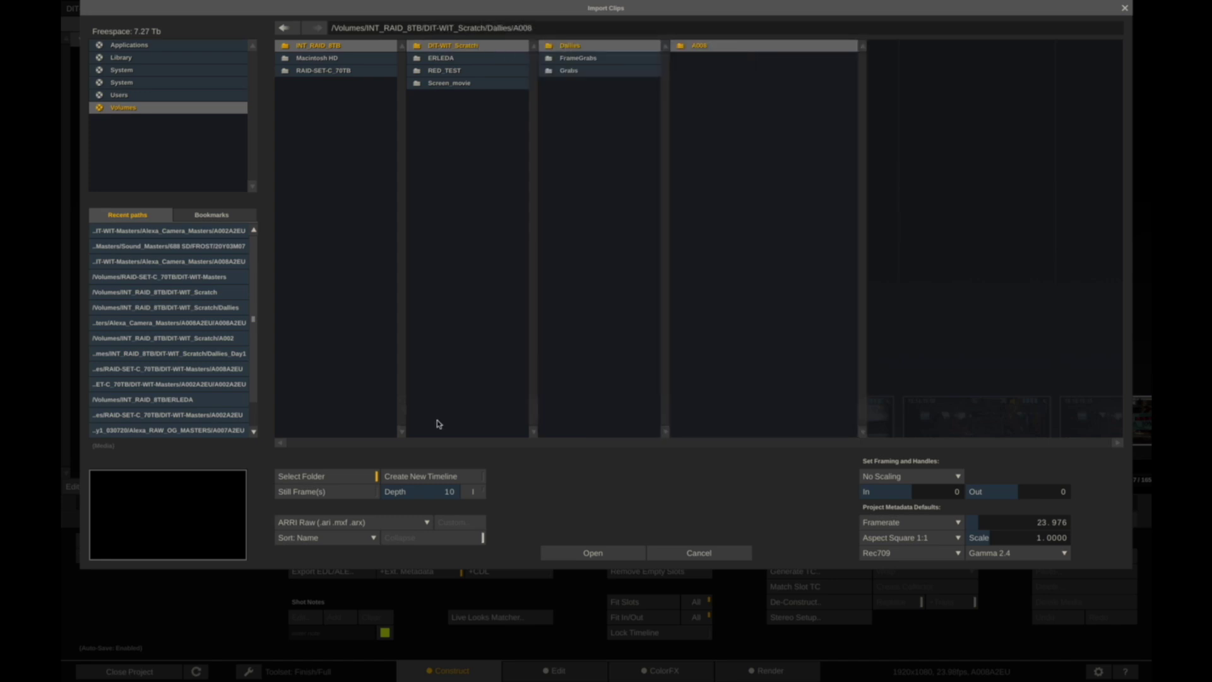
- Import the QuickTime (.mov) files in Rec709 colour space as versions
{"action": "left_click", "coordinate": [377, 522]}
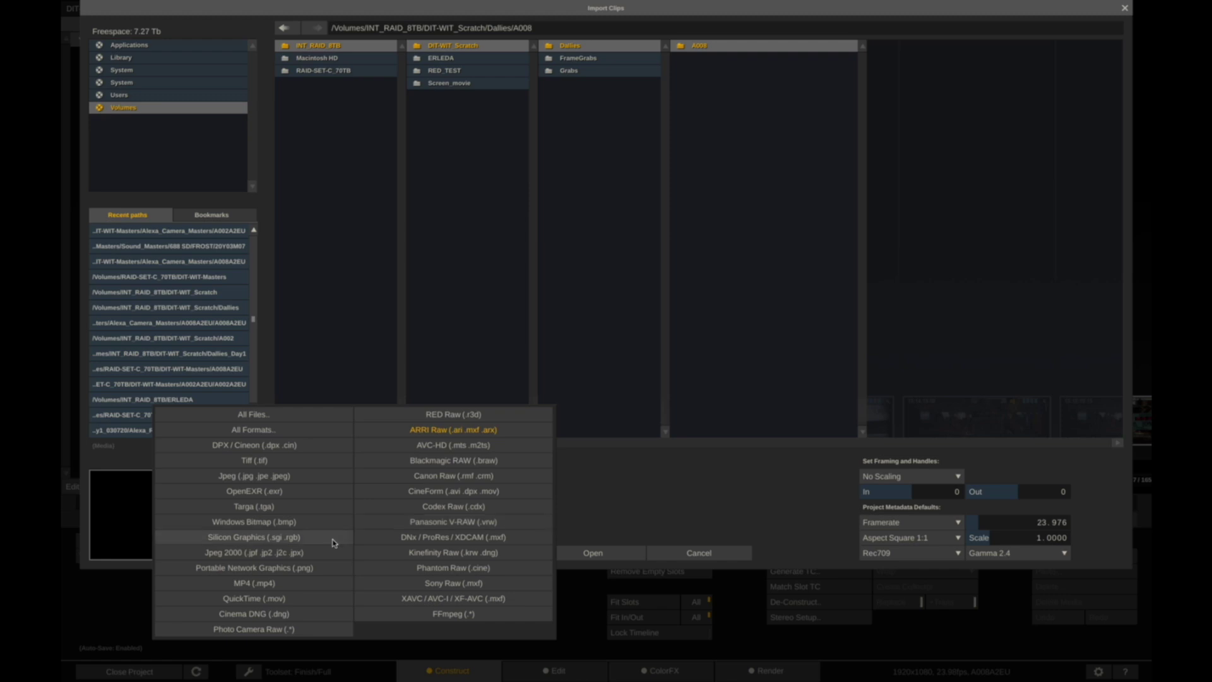
{"action": "left_click", "coordinate": [265, 599]}
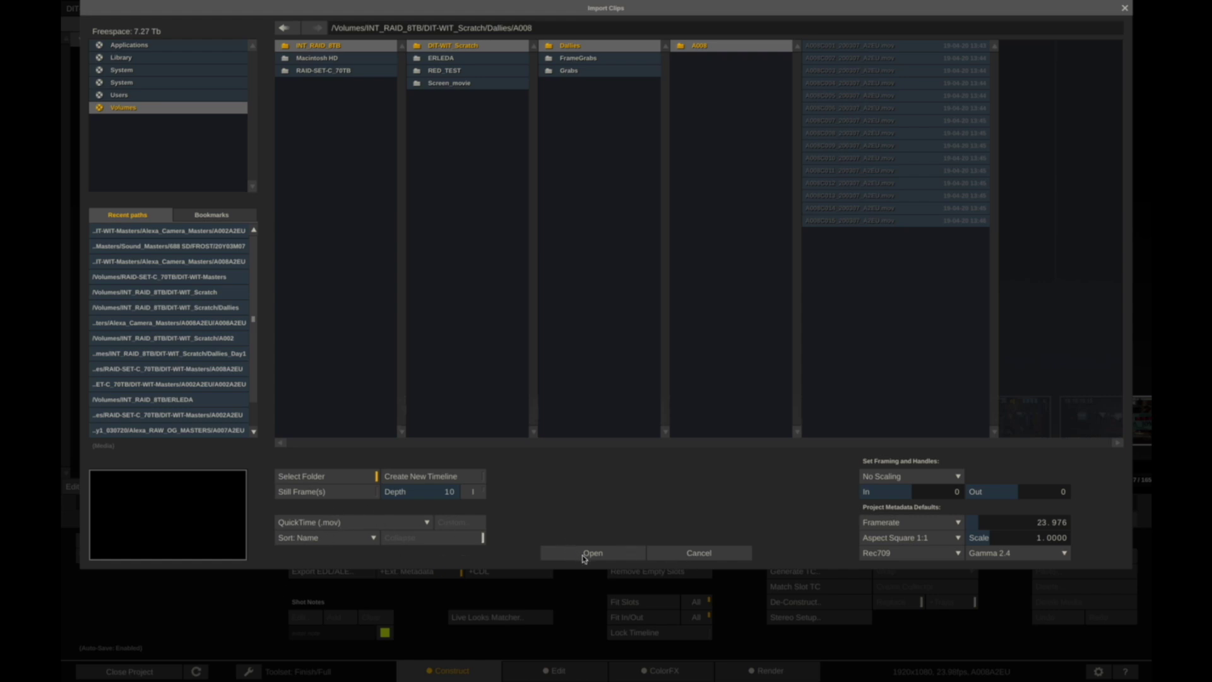
{"action": "left_click", "coordinate": [913, 559]}
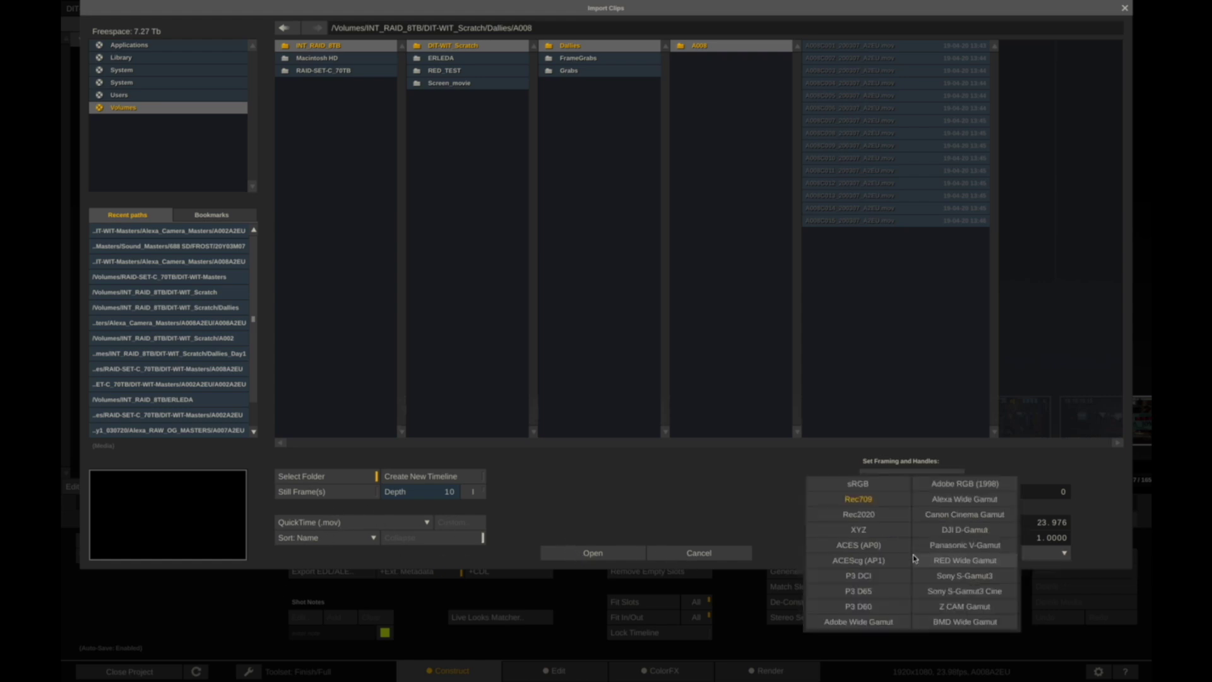
{"action": "left_click", "coordinate": [866, 502]}
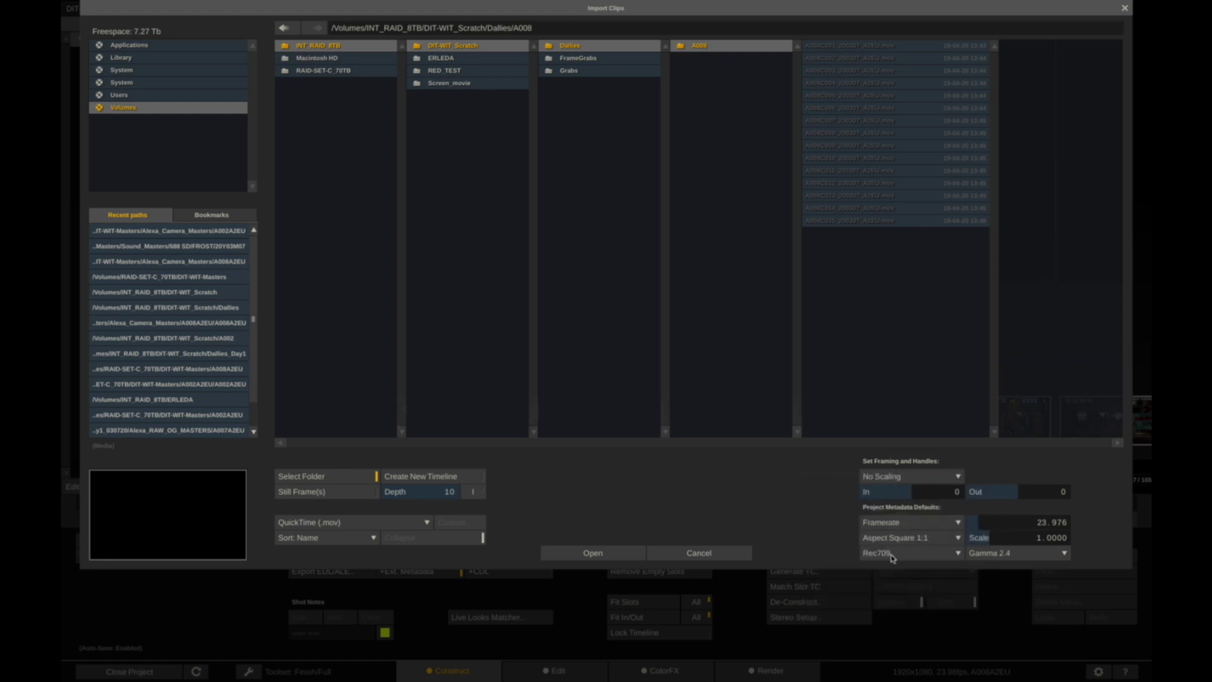
{"action": "left_click", "coordinate": [601, 556]}
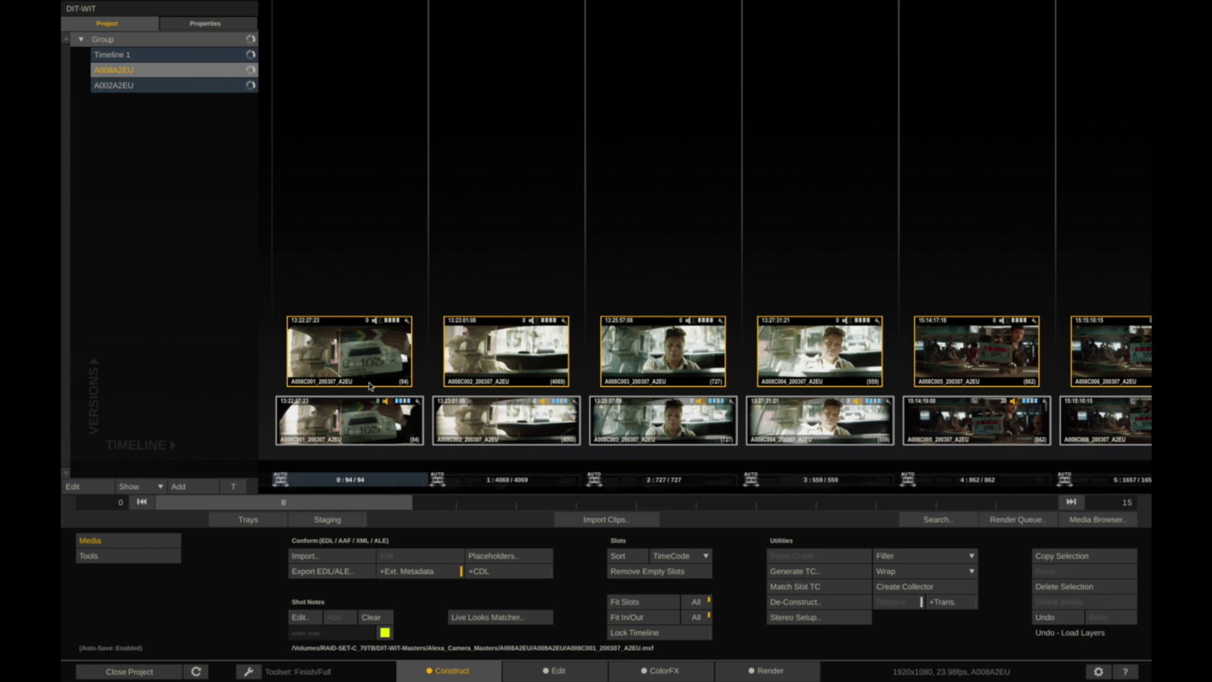
{"action": "left_click", "coordinate": [365, 423]}
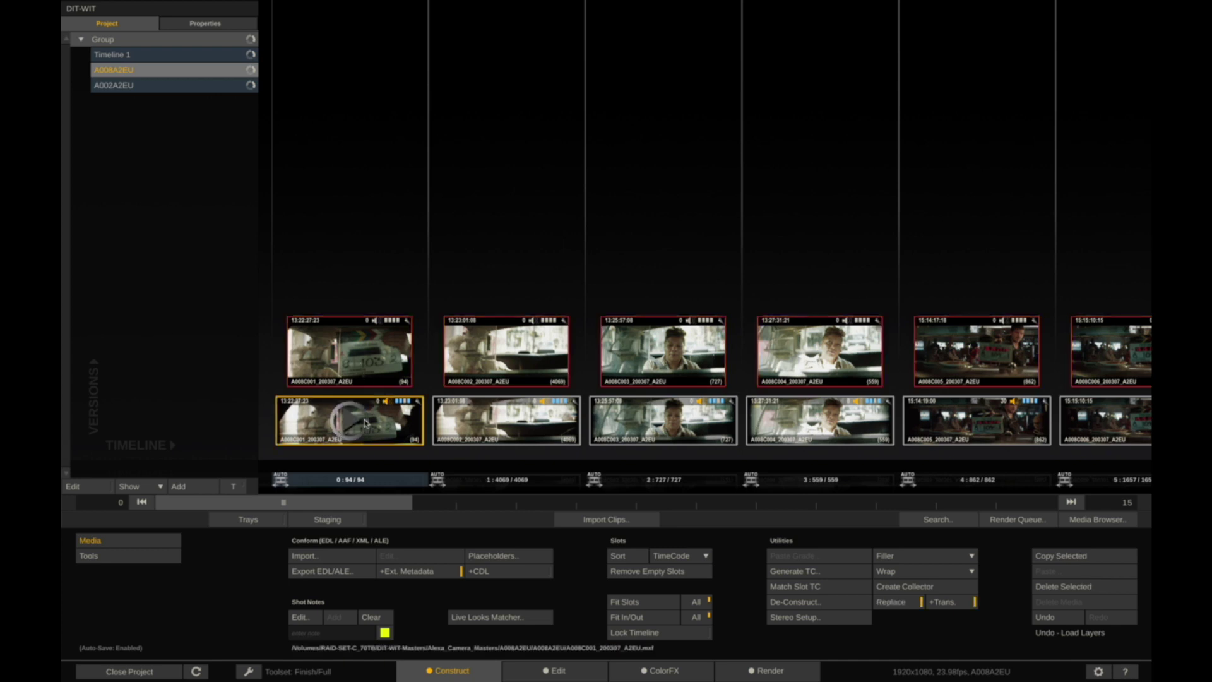
{"action": "left_click", "coordinate": [655, 672]}
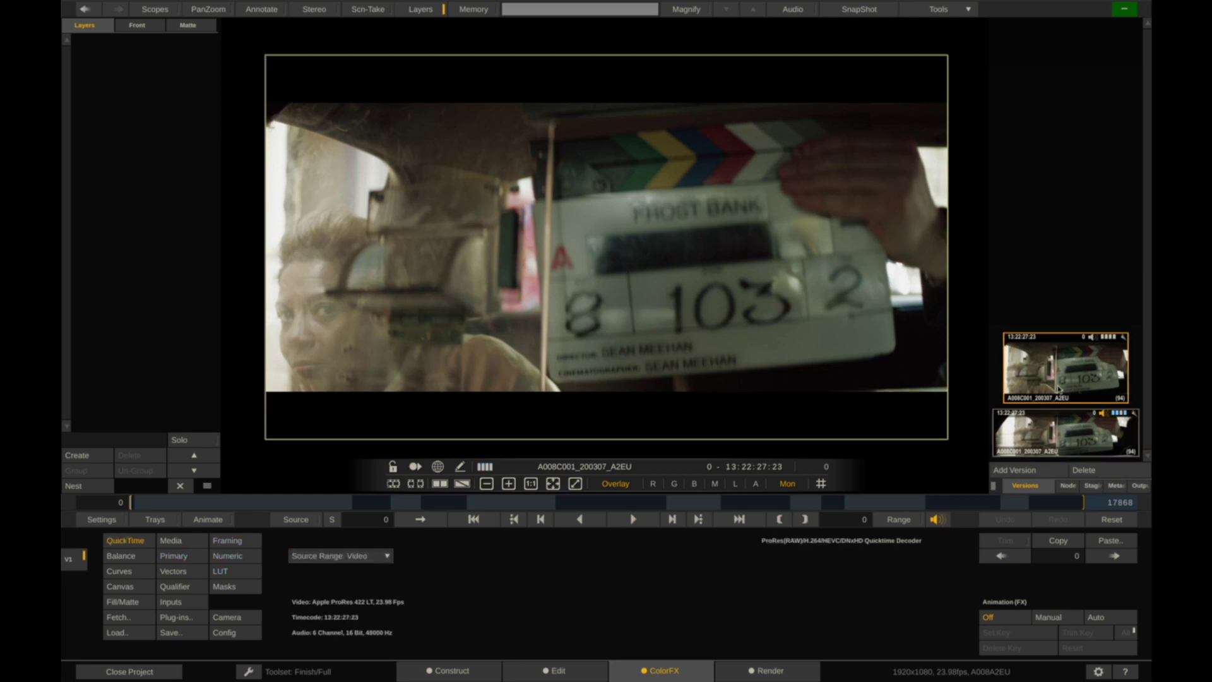
{"action": "left_click", "coordinate": [247, 502]}
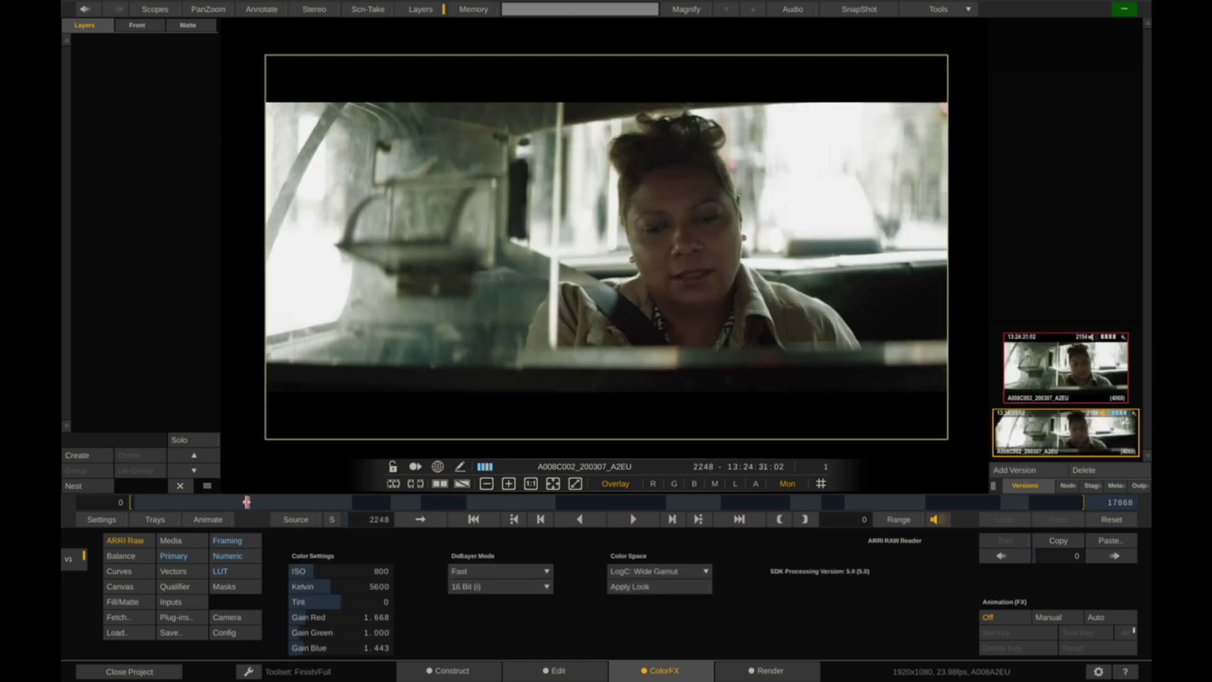
{"action": "left_click_drag", "start_coordinate": [247, 502], "coordinate": [245, 502]}
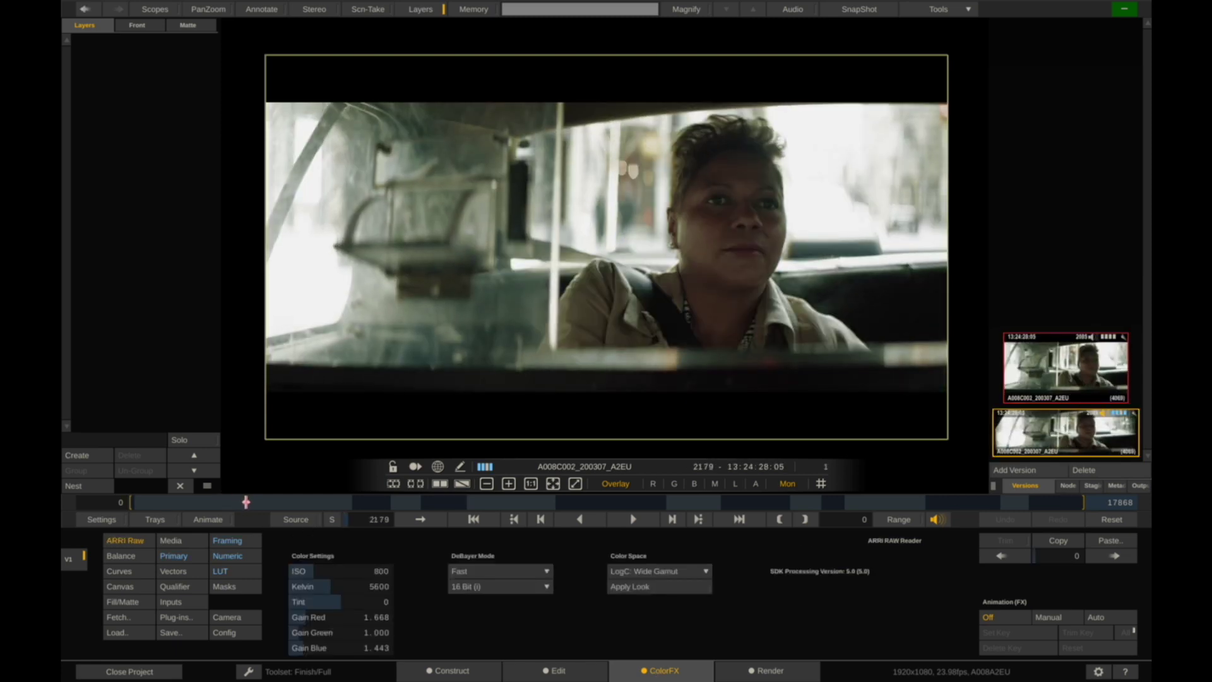
{"action": "left_click", "coordinate": [1093, 374]}
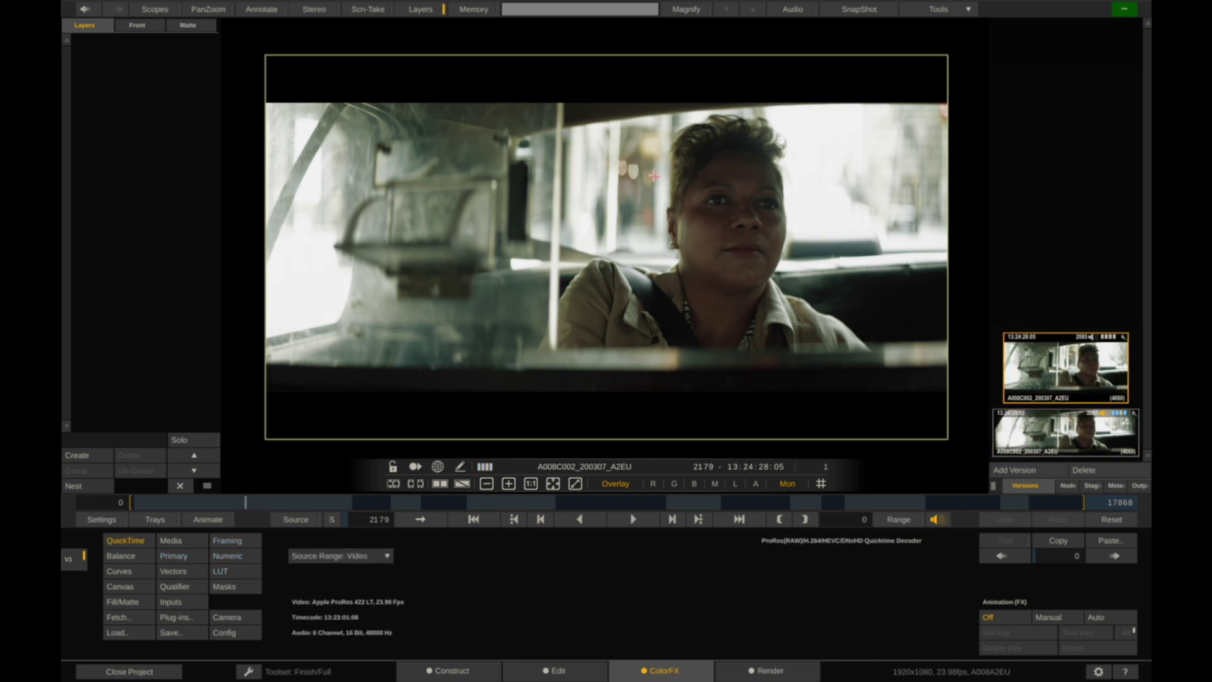
{"action": "left_click", "coordinate": [1069, 446]}
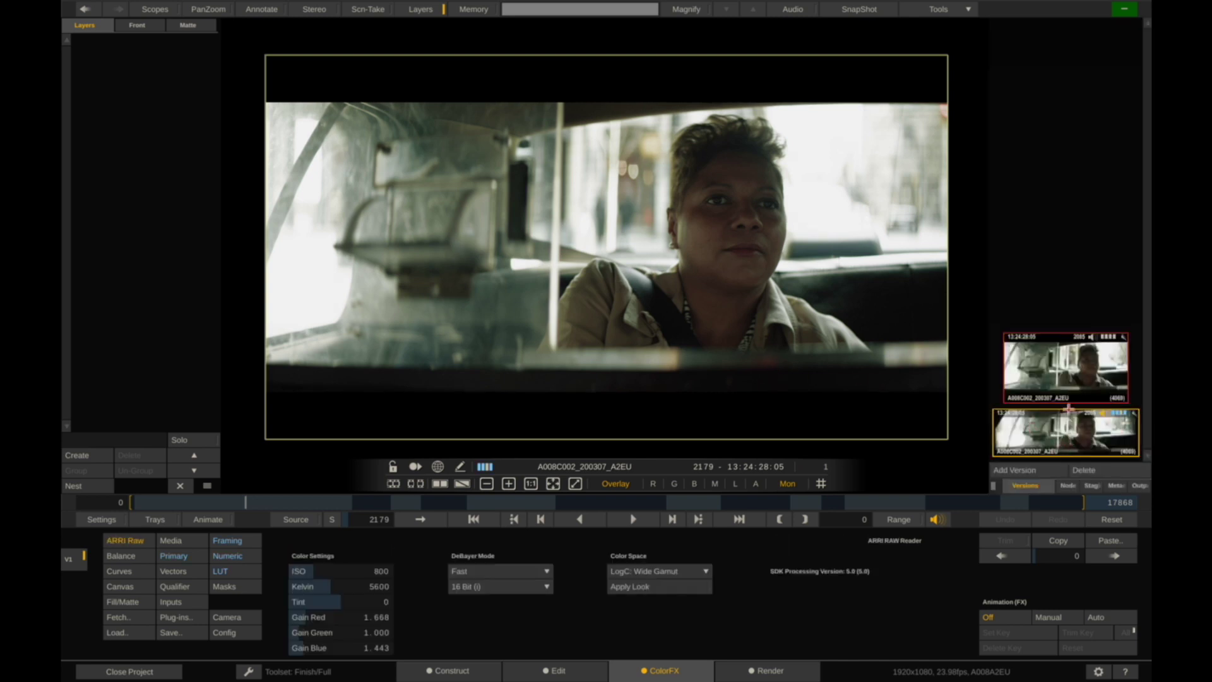
{"action": "left_click", "coordinate": [1068, 381]}
{"action": "left_click", "coordinate": [1076, 428]}
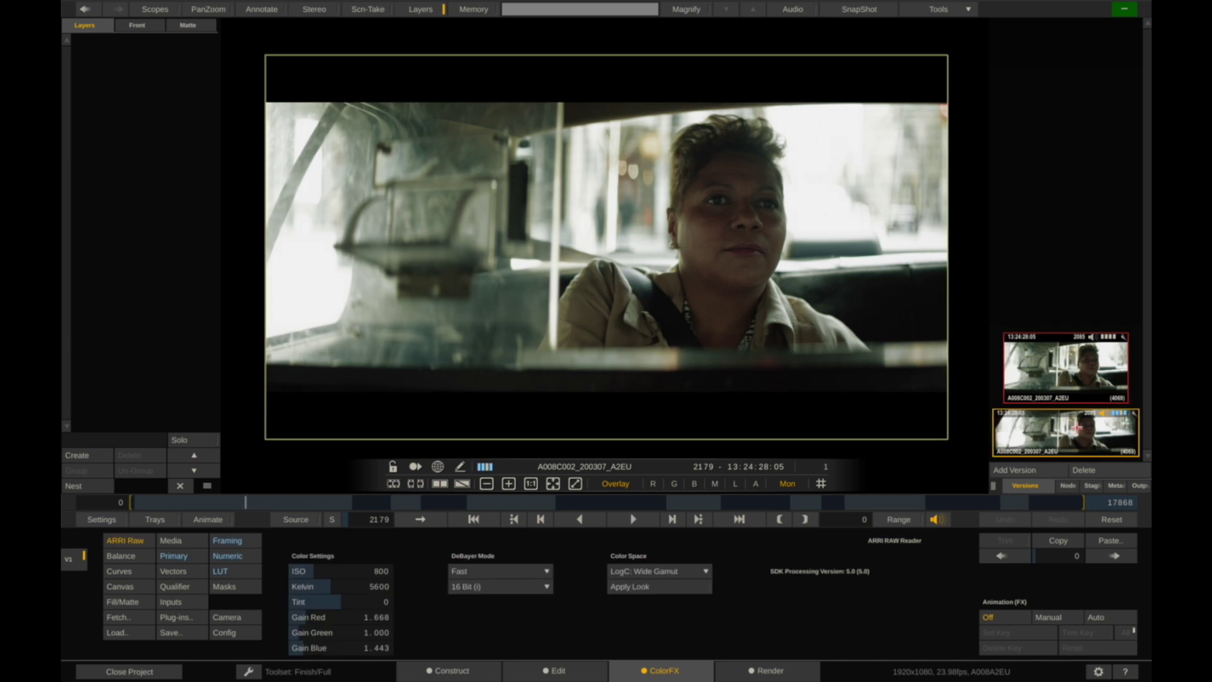
{"action": "left_click", "coordinate": [1076, 396]}
{"action": "left_click", "coordinate": [1080, 435]}
{"action": "left_click", "coordinate": [1069, 385]}
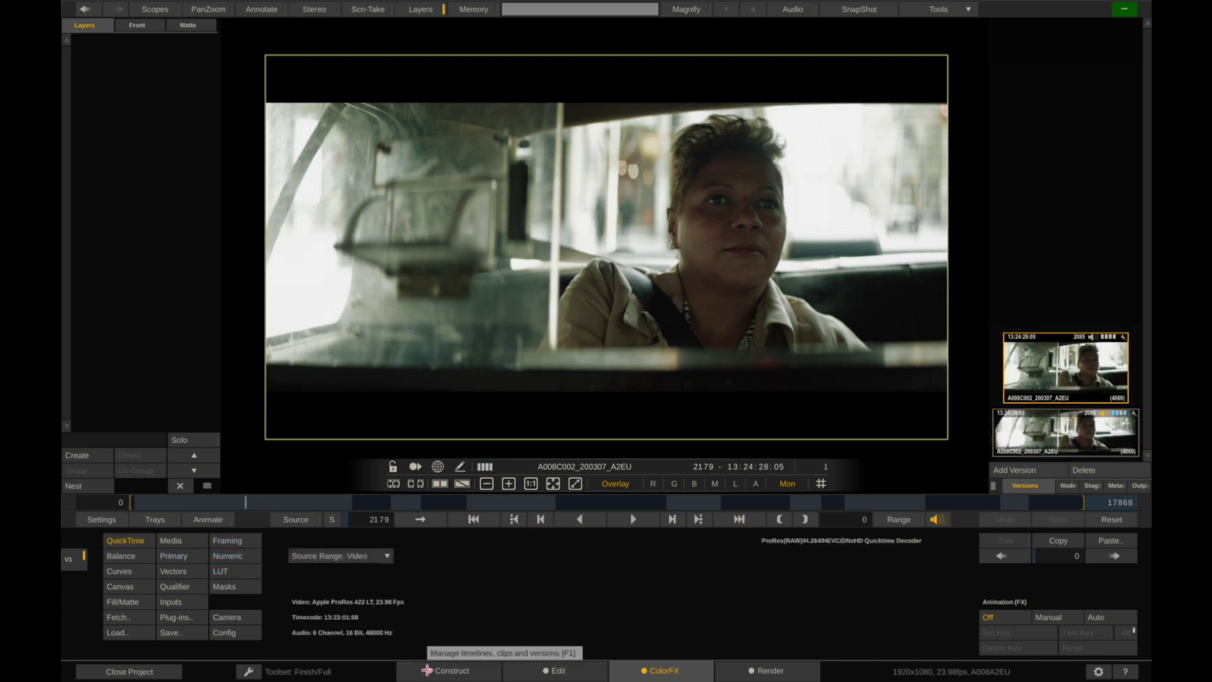
{"action": "left_click", "coordinate": [433, 663]}
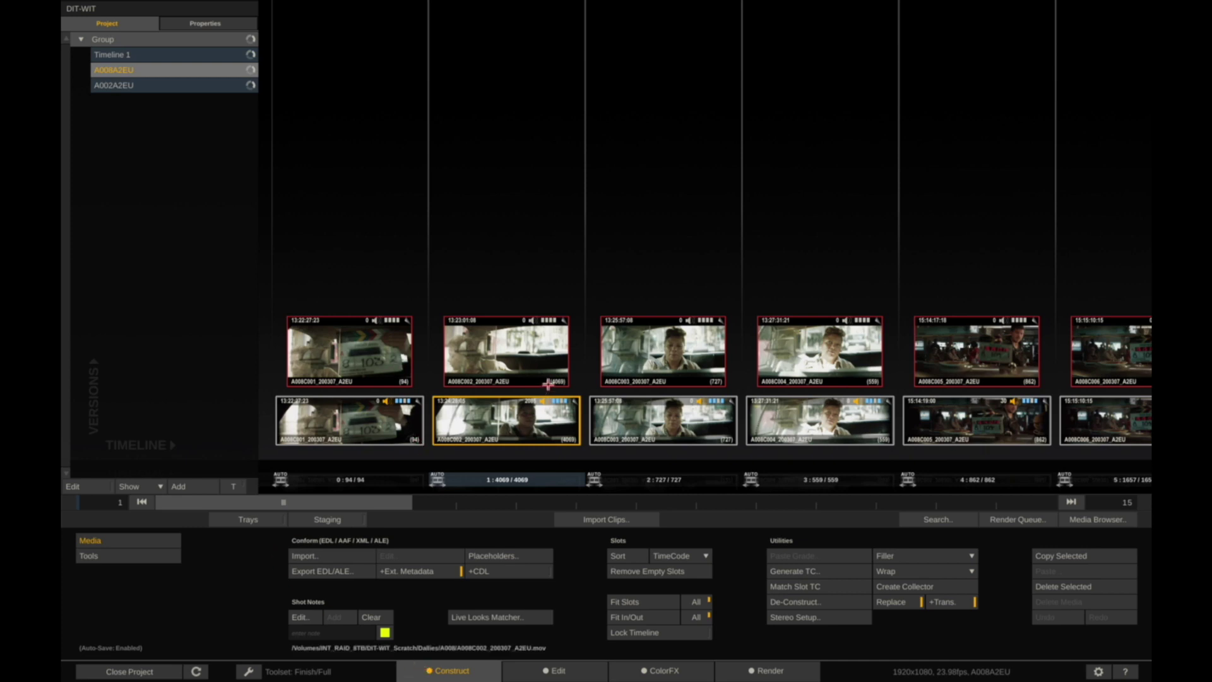
- Select the last slot, A008C015, then switch over to Finder with Cmd+Tab
{"action": "left_click_drag", "start_coordinate": [365, 505], "coordinate": [1048, 514]}
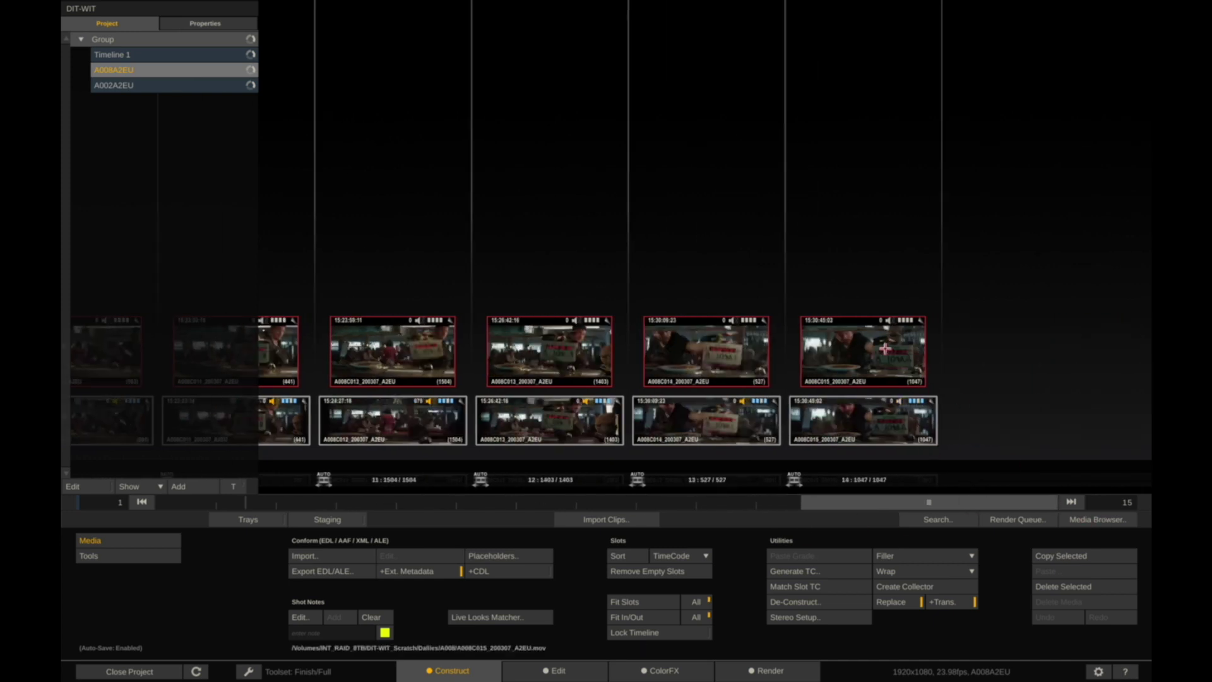
{"action": "left_click", "coordinate": [877, 378]}
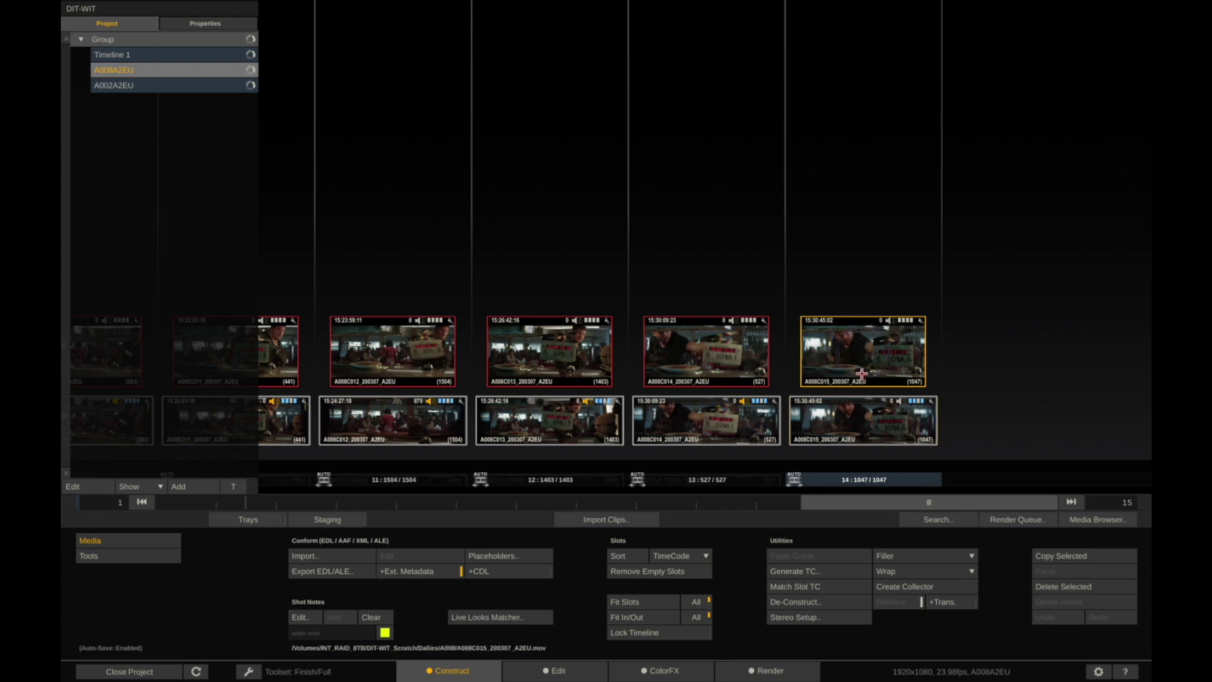
{"action": "key", "text": "super+Tab"}
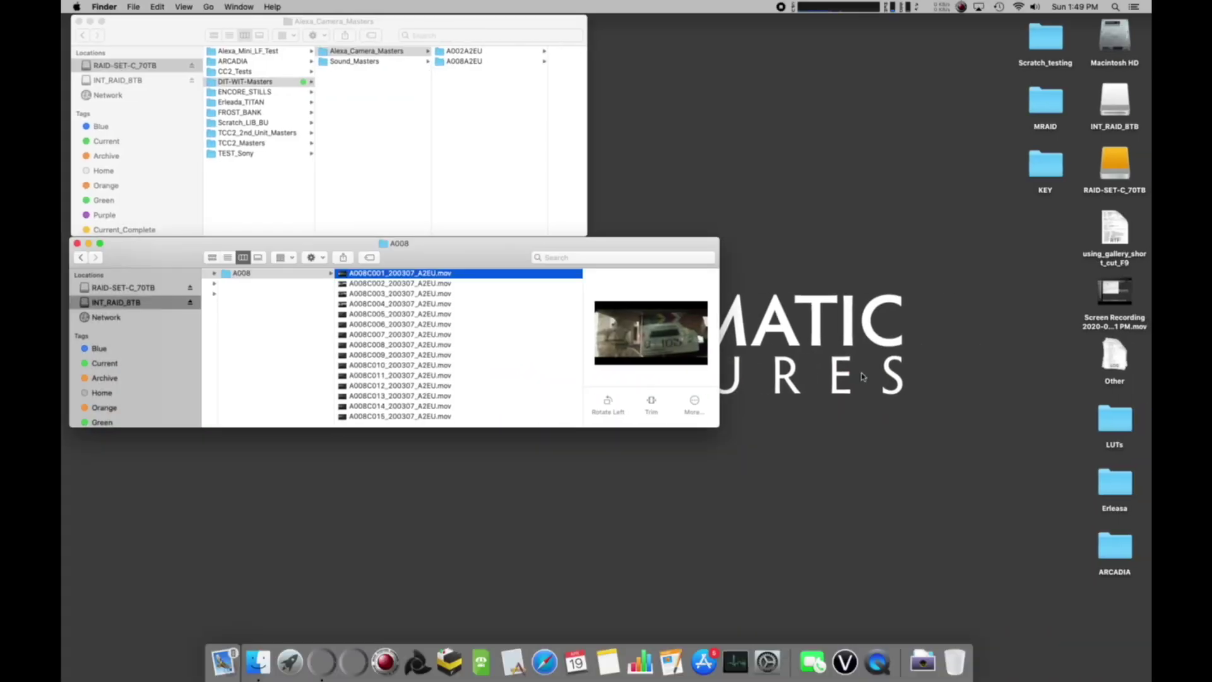